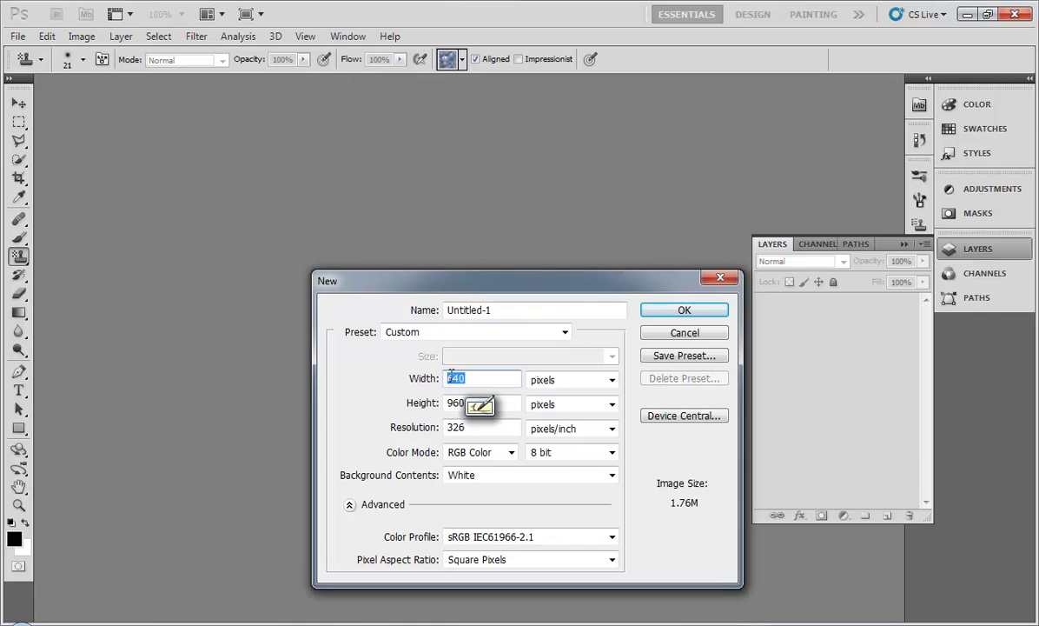
Step: Create a new blank document 128 by 128 pixels at a resolution of 72 pixels/inch
type("128")
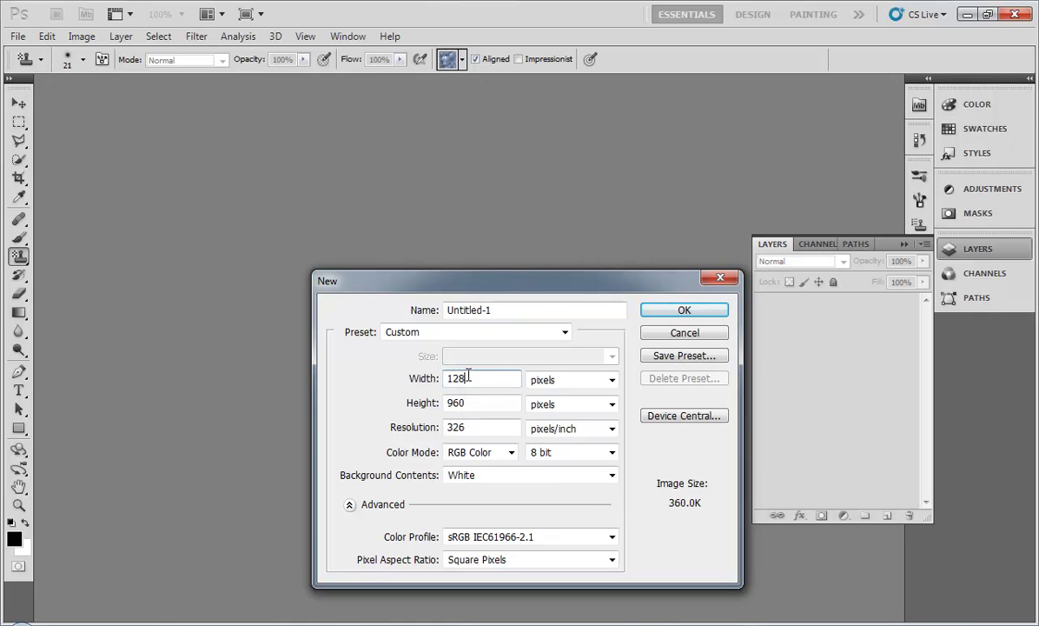
key("Tab")
type("12")
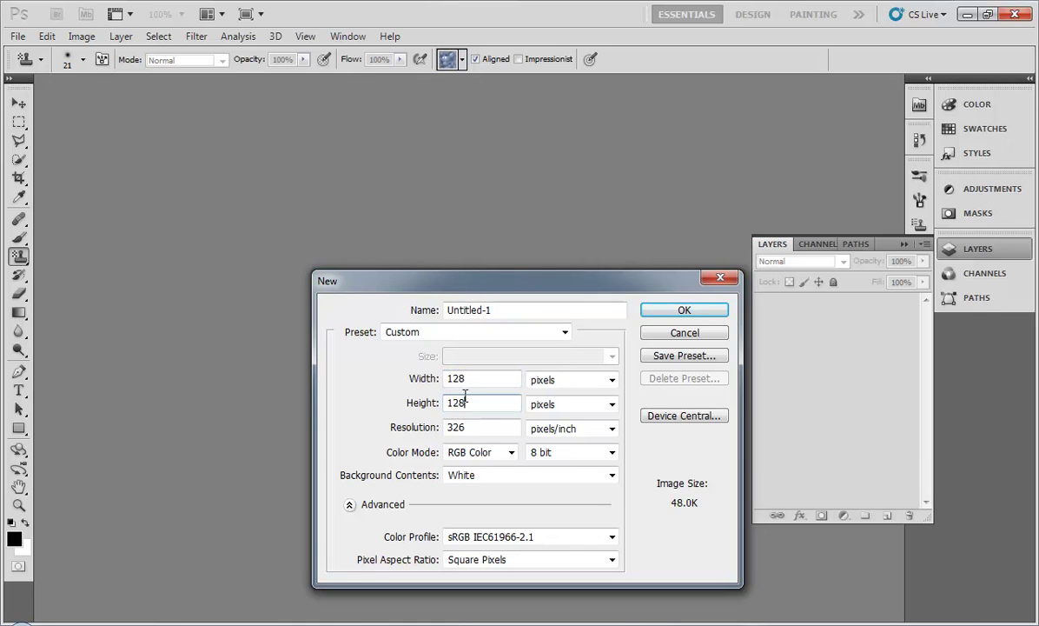
key("Tab")
type("72")
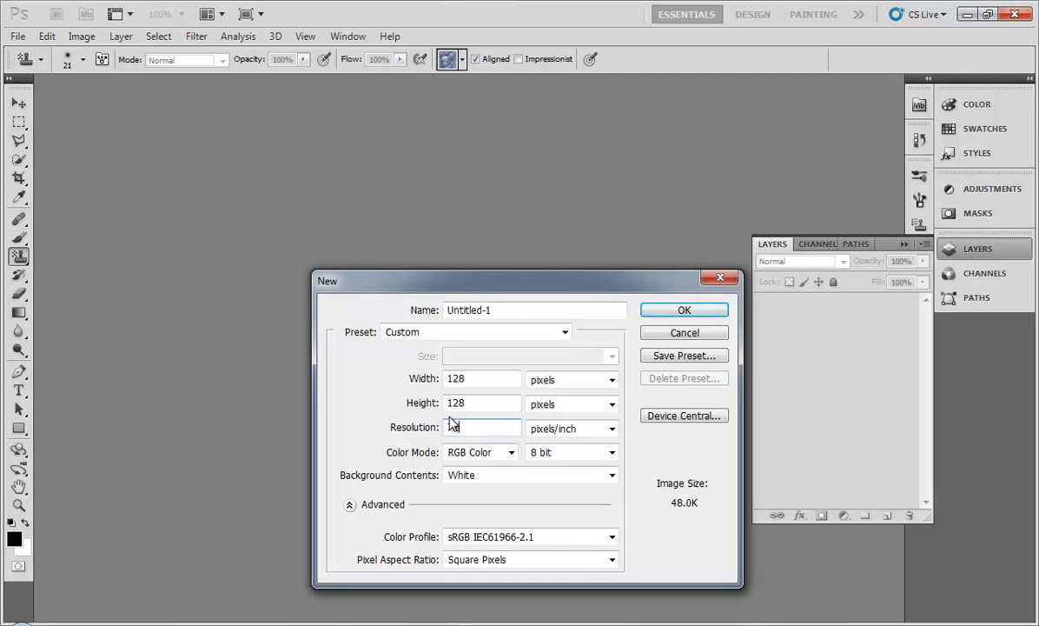
left_click(680, 311)
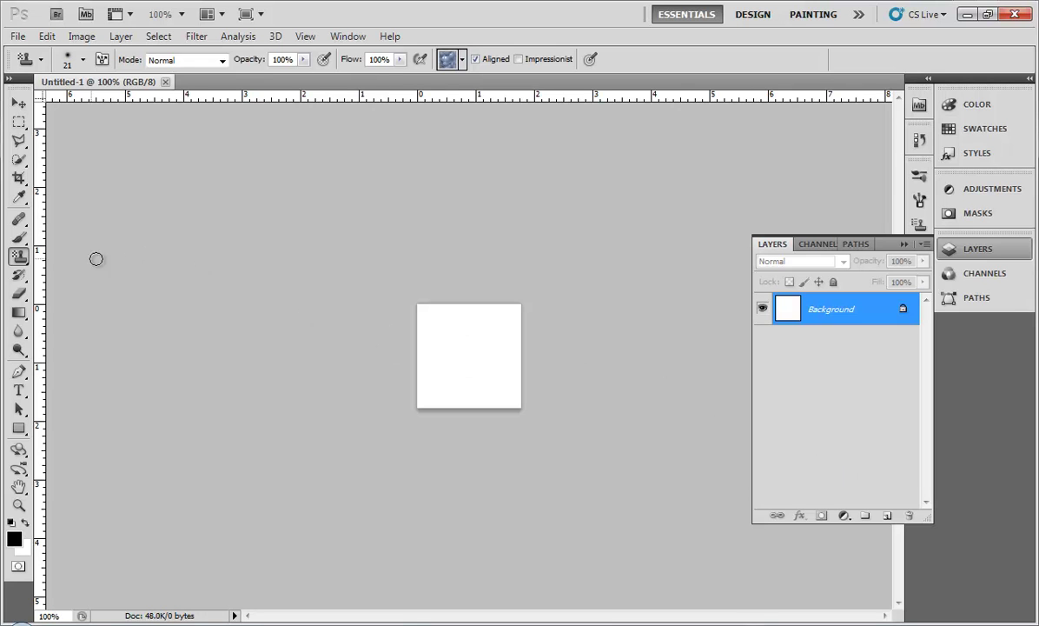
Step: Add a new layer above the background and choose a hard round Brush tip with slightly reduced hardness
left_click(20, 238)
key("ctrl+shift+alt+n")
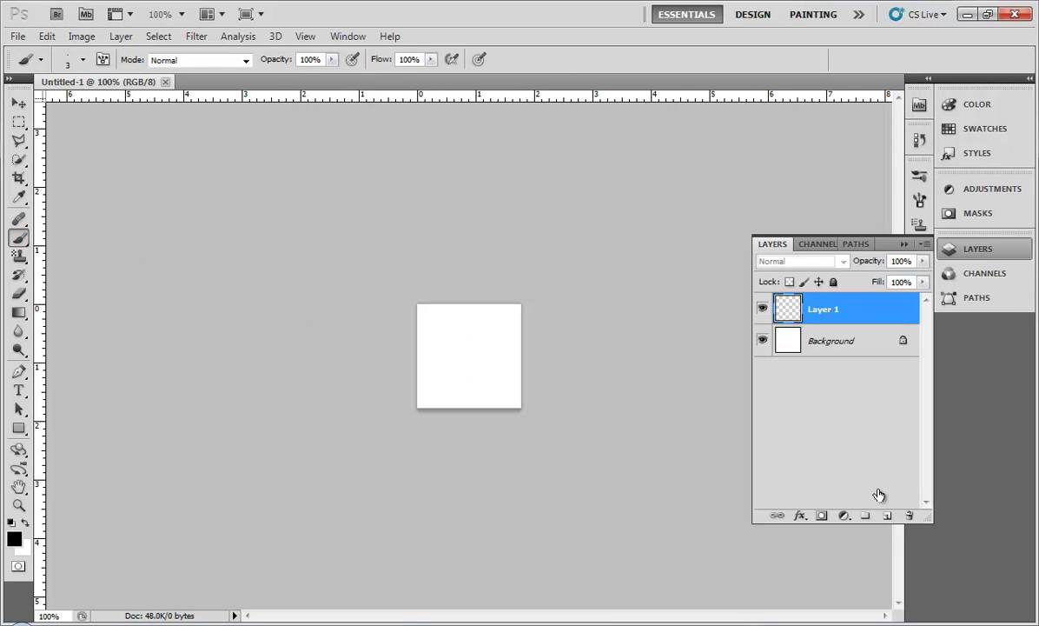
right_click(432, 324)
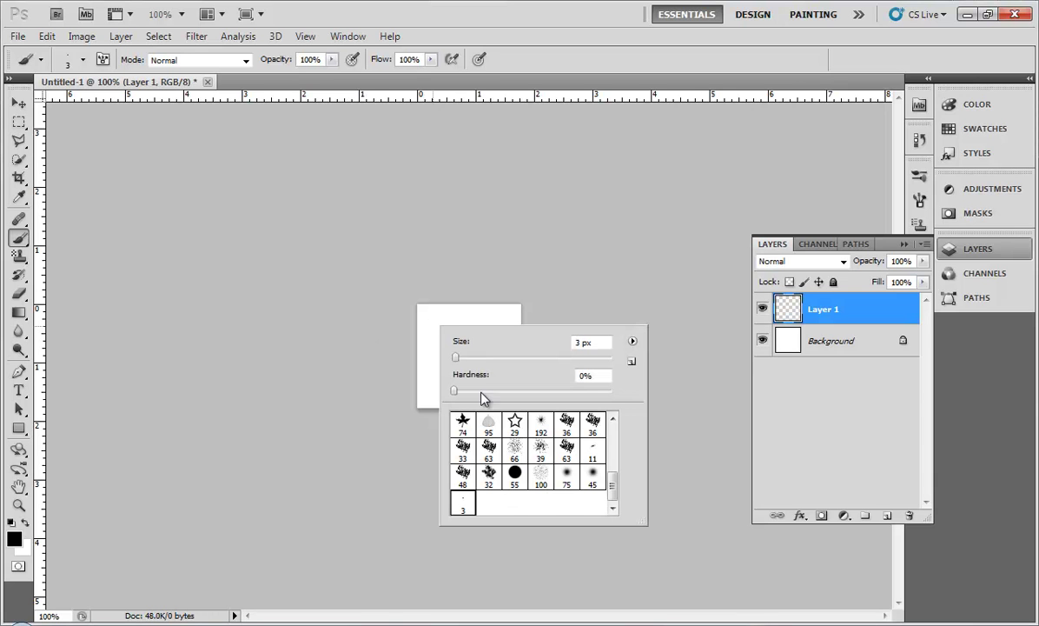
left_click_drag(614, 485, 609, 419)
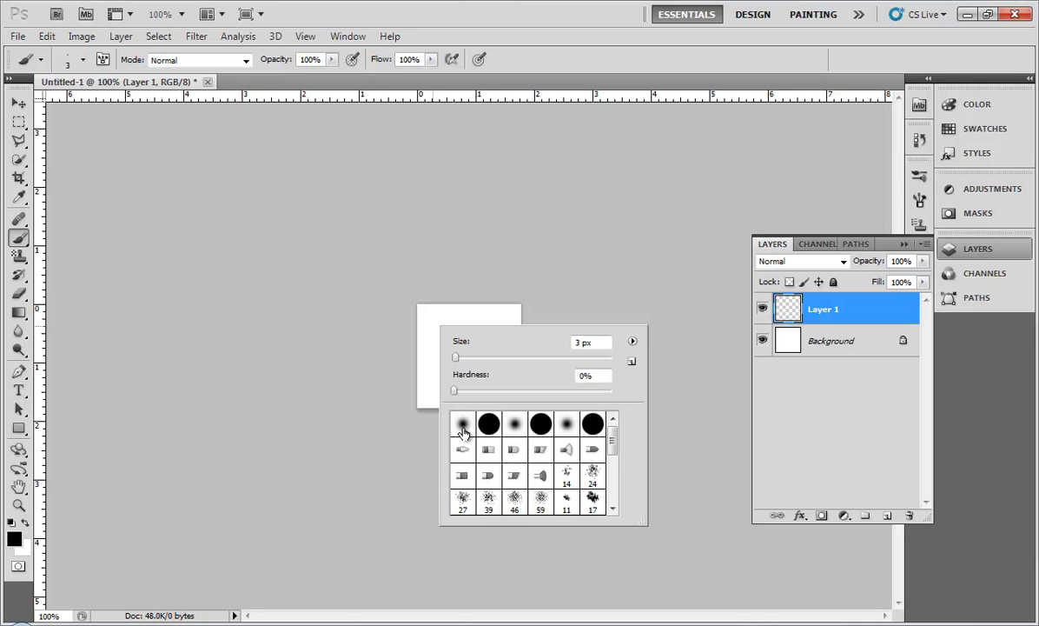
left_click(489, 425)
left_click_drag(574, 392, 556, 392)
left_click(549, 253)
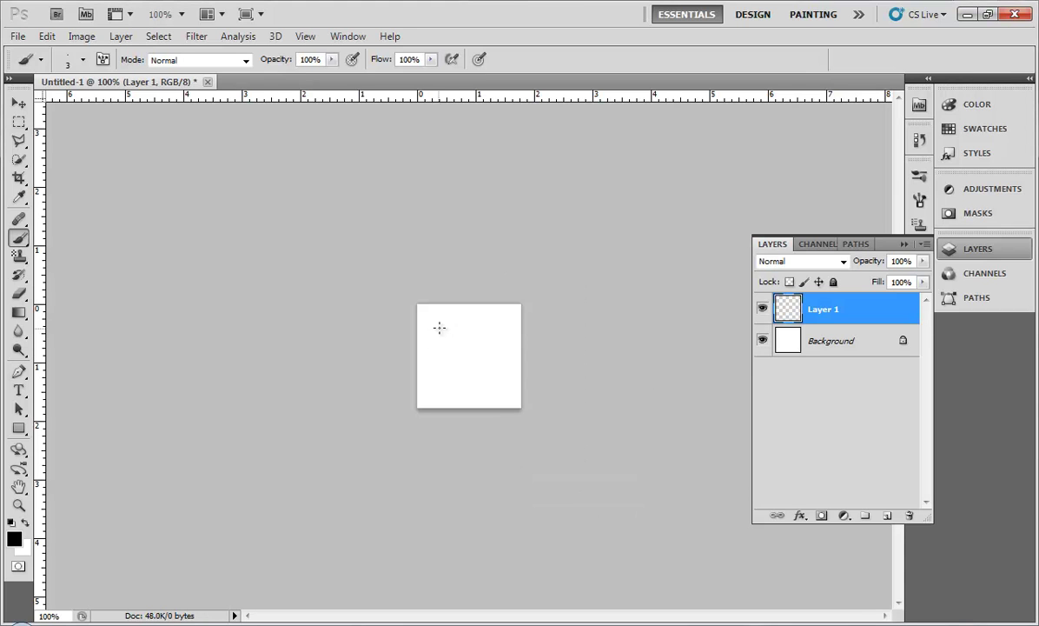
Step: Paint scattered short black strokes and dots across Layer 1 with the 9 px brush
left_click_drag(443, 319, 435, 329)
left_click(454, 333)
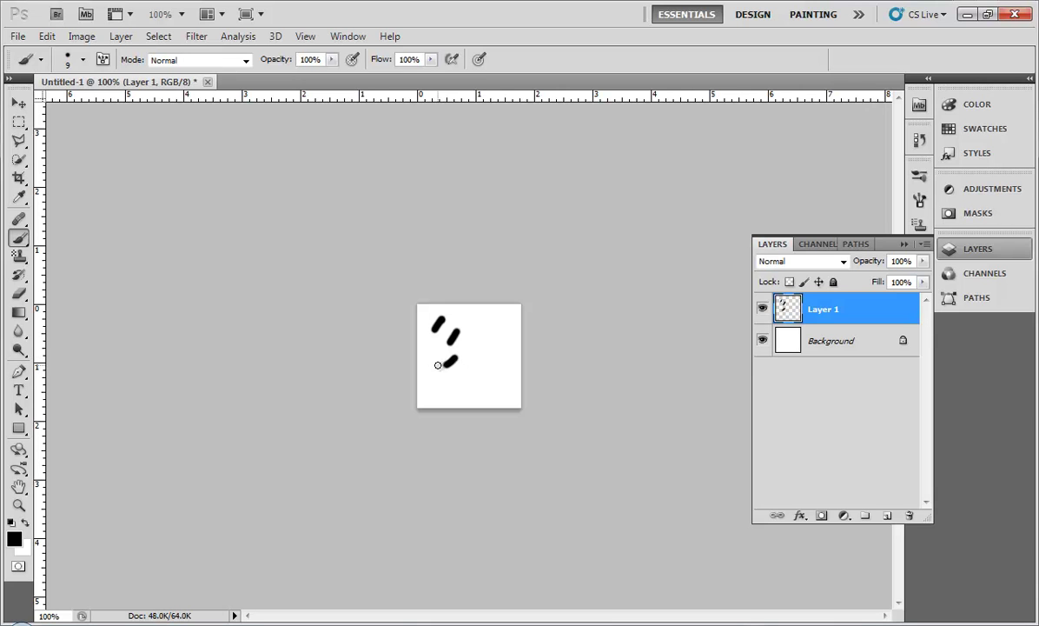
left_click_drag(511, 336, 498, 358)
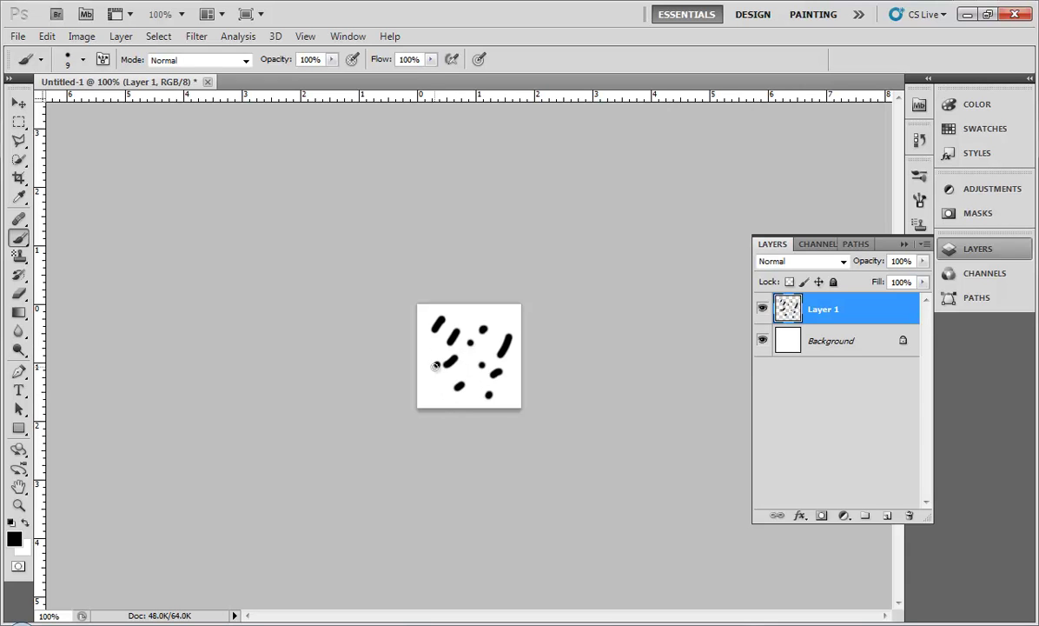
Step: Trim the edges of the painted marks into thinner, tapered shapes with the 13 px Eraser
key("e")
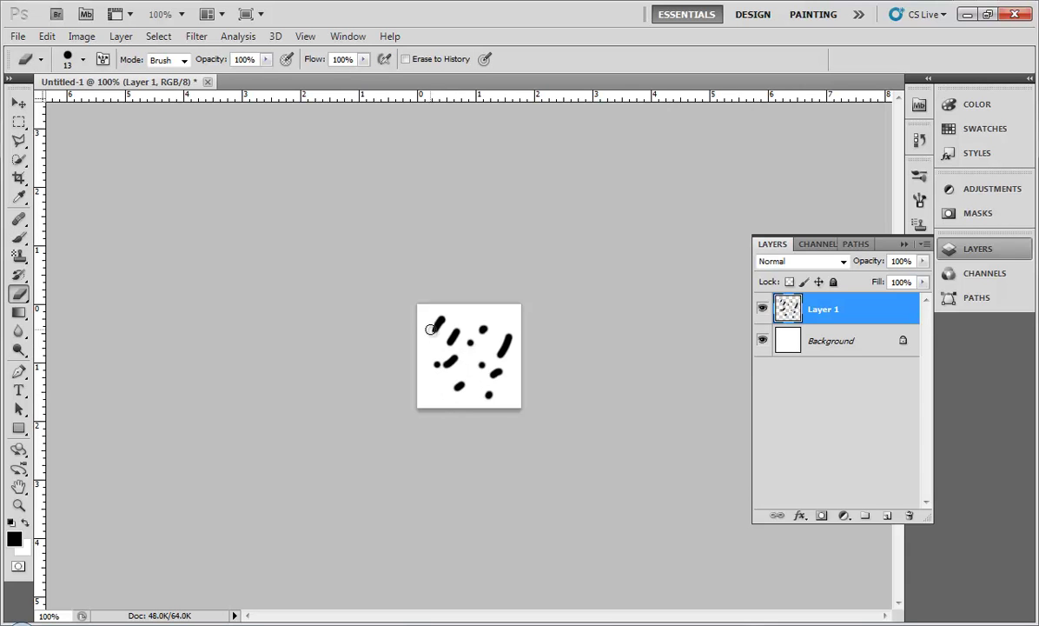
mouse_move(432, 328)
left_mouse_down()
mouse_move(459, 321)
mouse_move(439, 317)
mouse_move(452, 320)
mouse_move(422, 349)
mouse_move(451, 350)
left_mouse_up()
left_click(471, 338)
left_click(479, 332)
left_click_drag(449, 357, 442, 365)
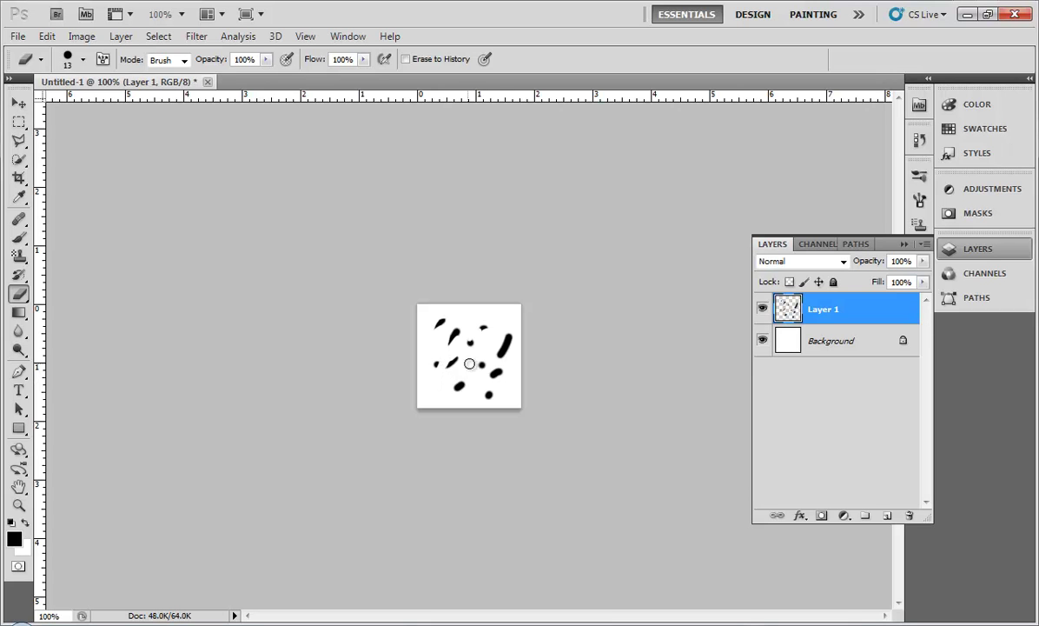
left_click_drag(480, 363, 460, 390)
left_click(493, 391)
left_click(482, 401)
Step: Check the size control options in the Eraser's Shape Dynamics settings
key("F5")
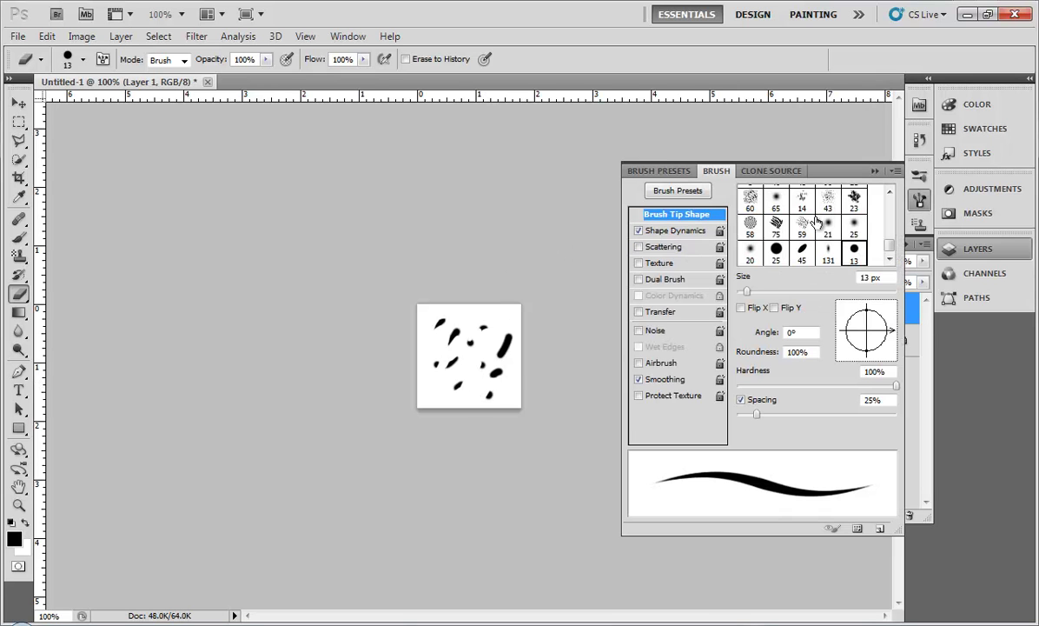
left_click(670, 231)
left_click(815, 220)
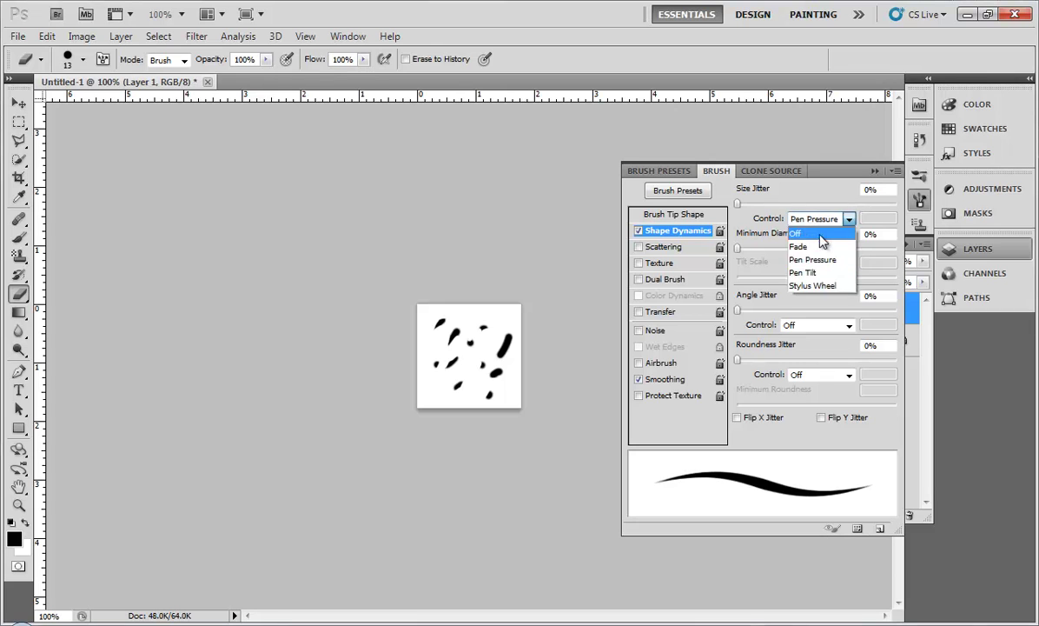
left_click(472, 319)
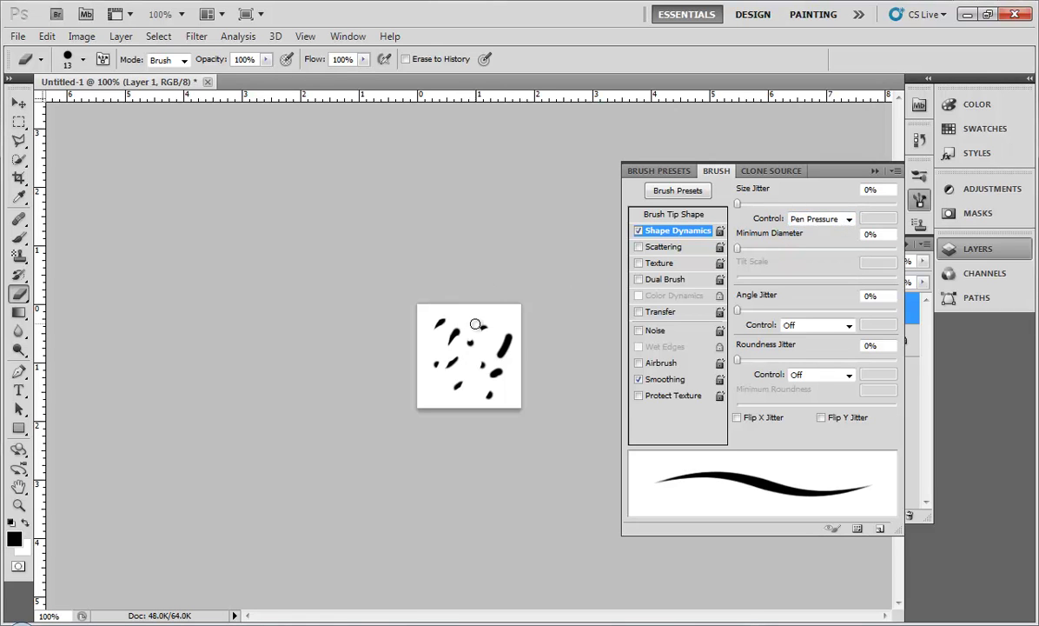
Step: Enable Shape Dynamics for the Brush tool and paint a tapered test stroke beside the longest mark
left_click(19, 237)
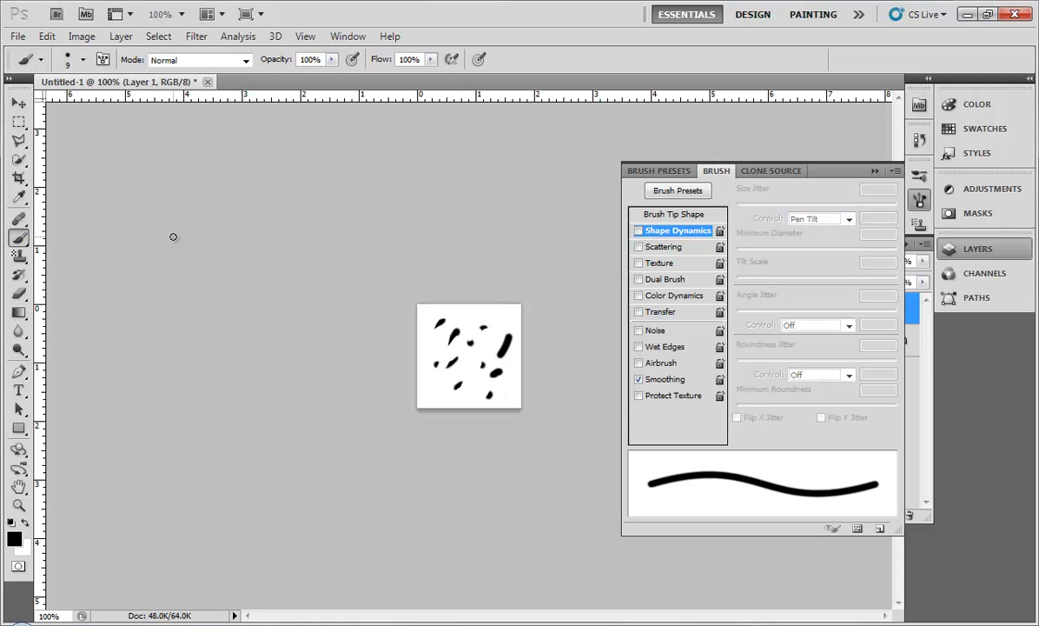
left_click(492, 339)
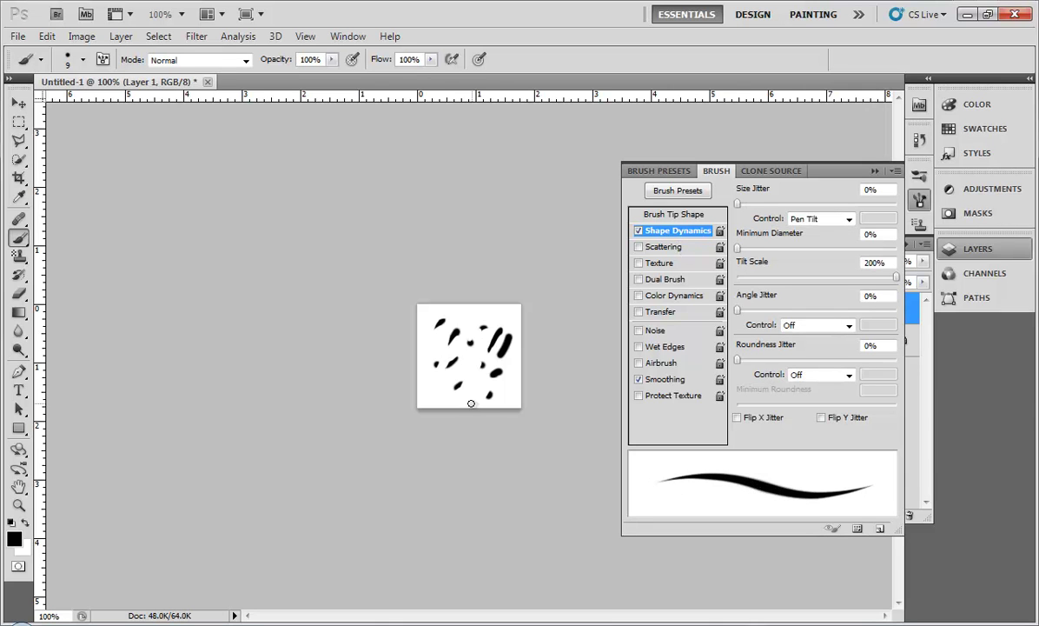
Step: Enable Transfer for the brush with opacity controlled by Pen Pressure
left_click(682, 311)
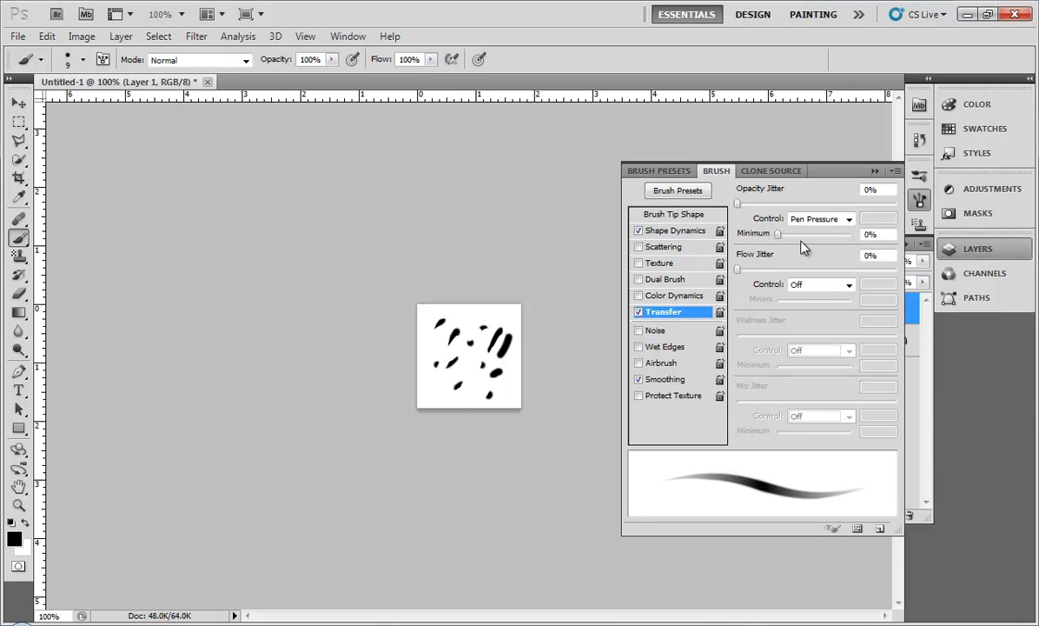
left_click(665, 230)
left_click(667, 311)
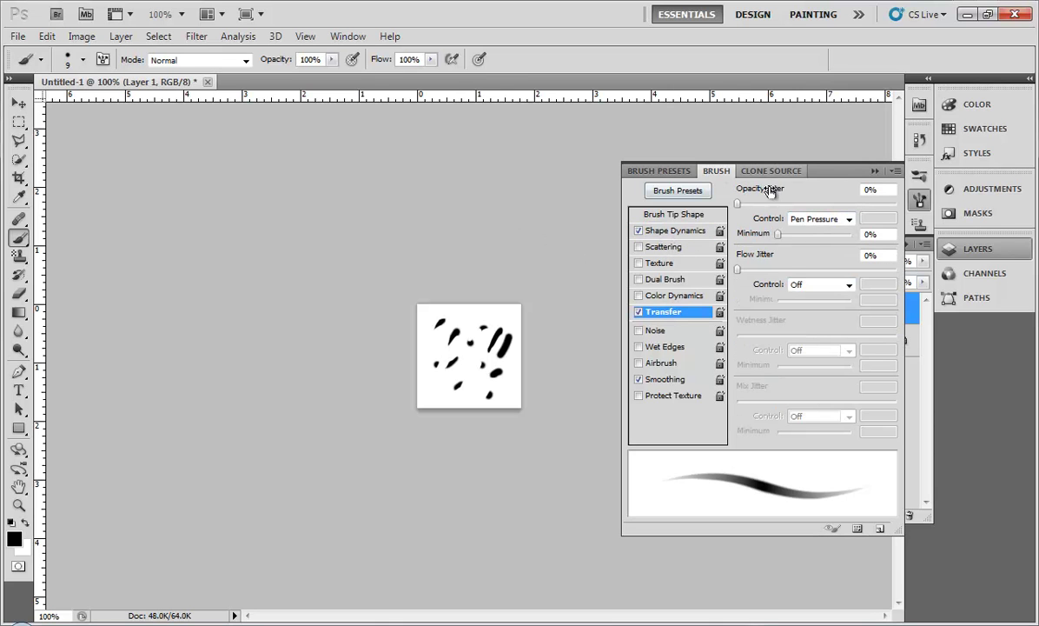
left_click(874, 172)
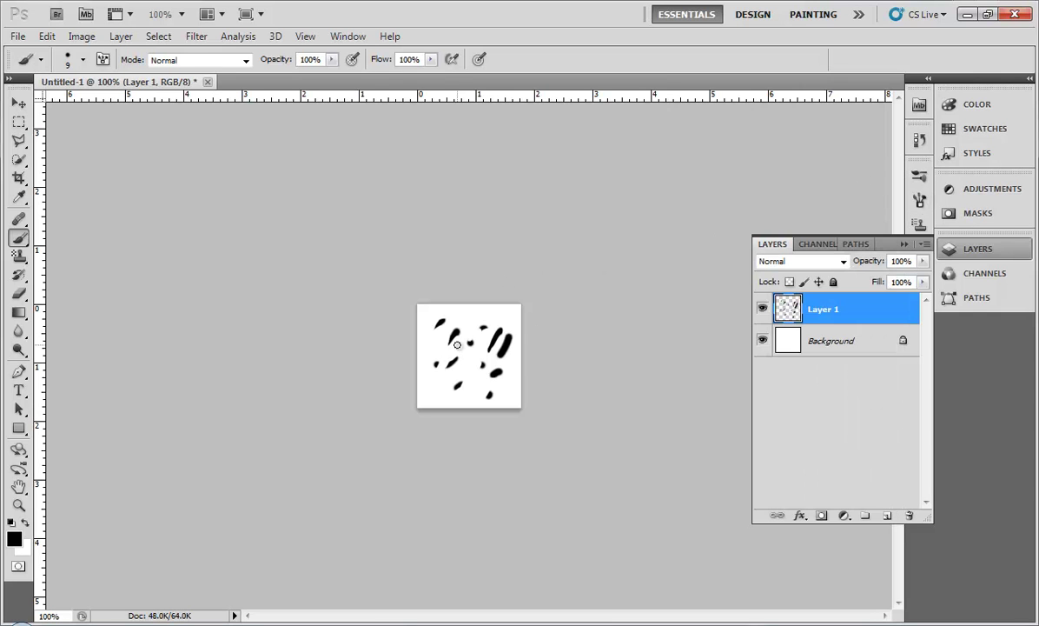
Step: Clear everything on Layer 1 before and after painting two short test strokes with the brush
key("Delete")
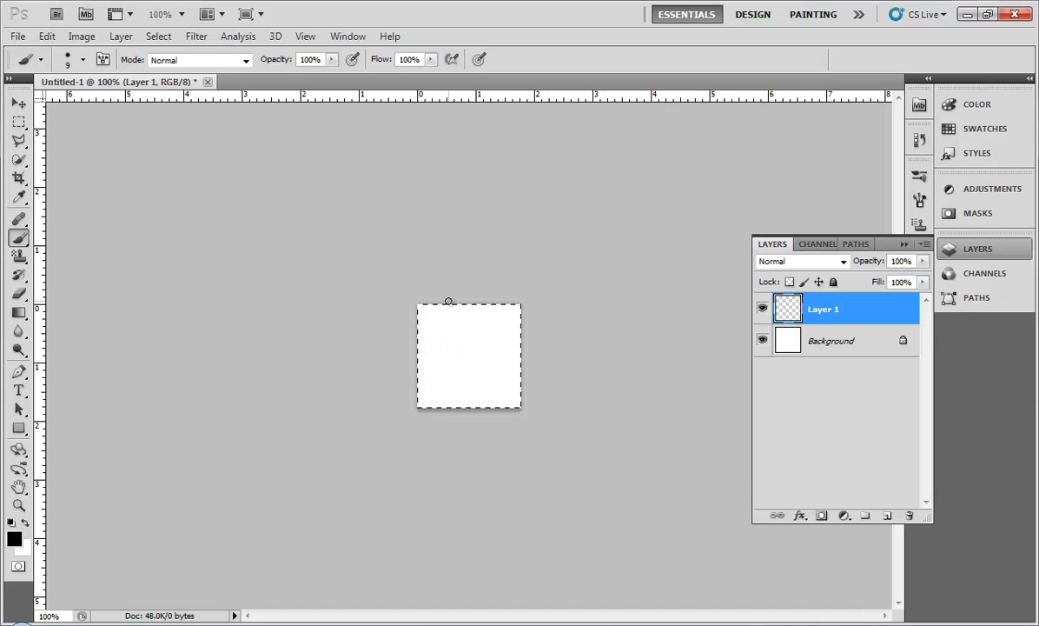
left_click_drag(446, 324, 436, 340)
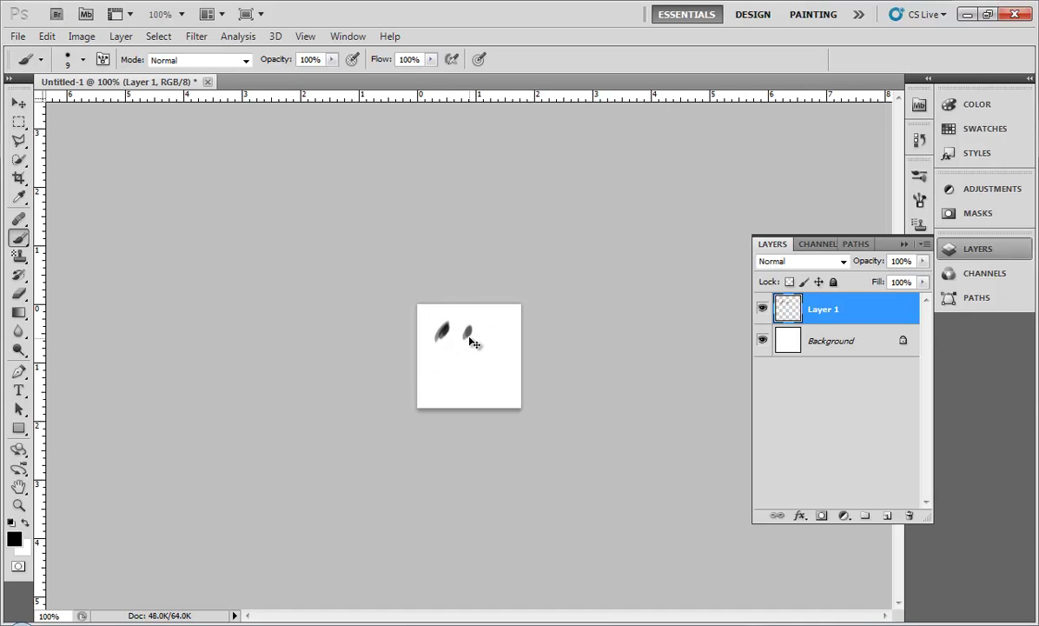
key("ctrl+a")
key("Delete")
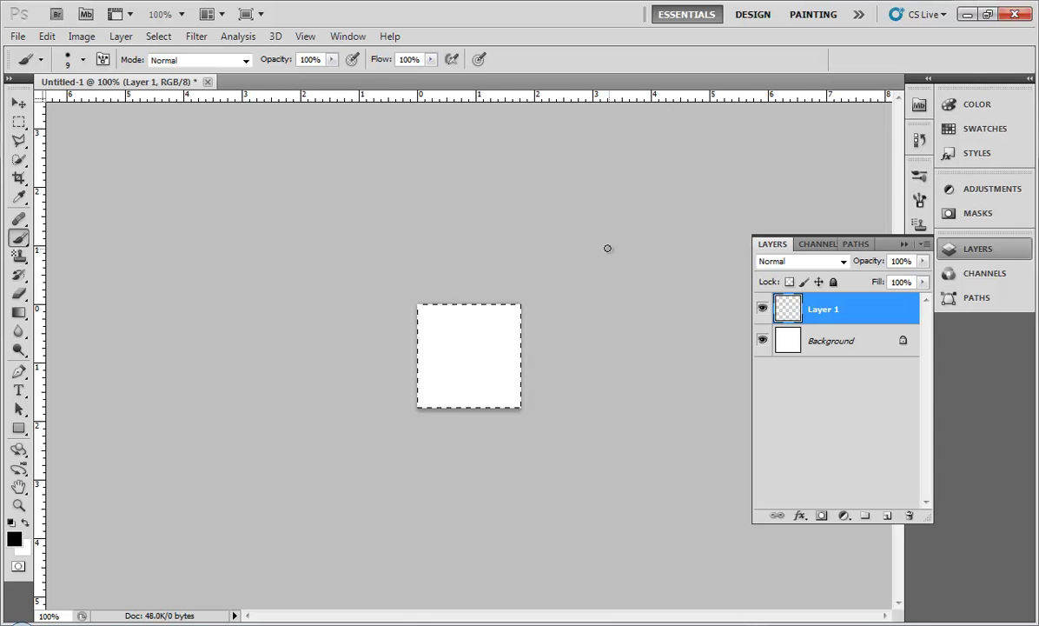
Step: Turn off Transfer for the brush and set its Shape Dynamics size control to Pen Pressure
key("F5")
left_click(639, 311)
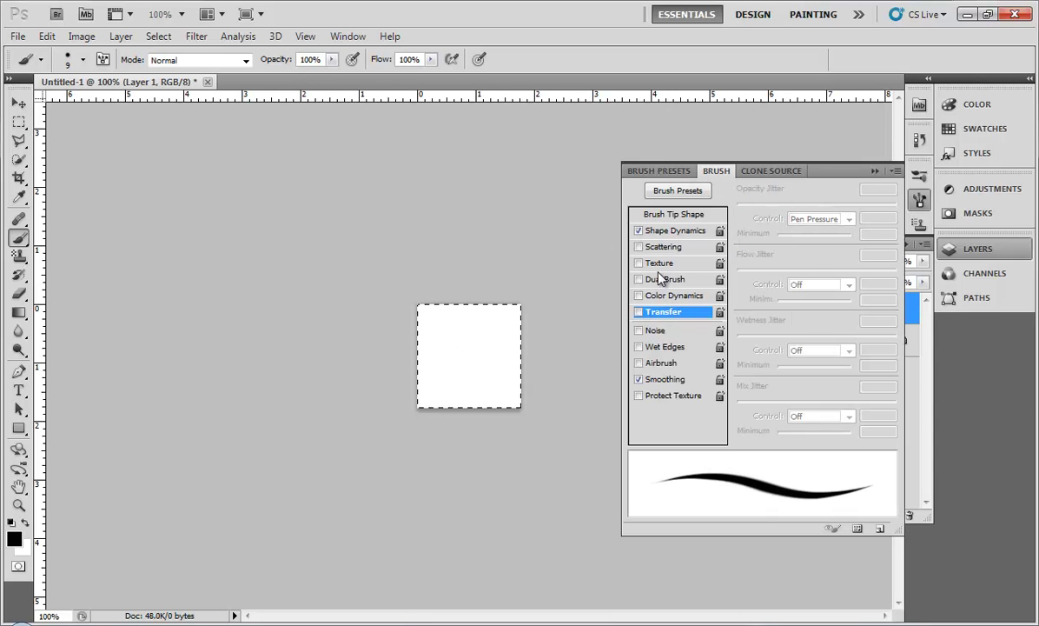
left_click(676, 230)
left_click(817, 219)
left_click(813, 255)
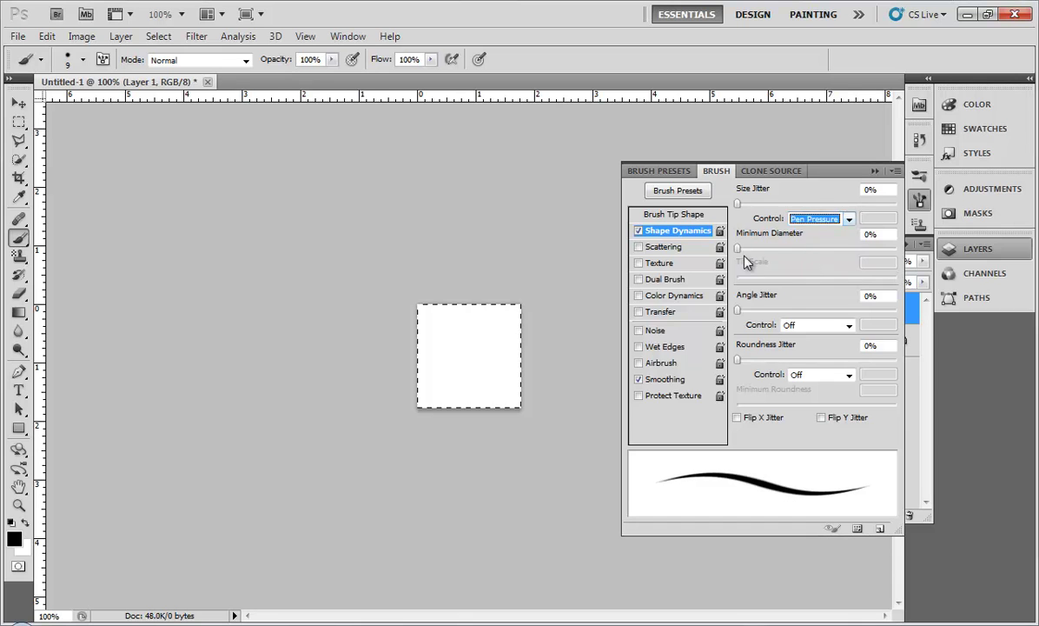
key("F5")
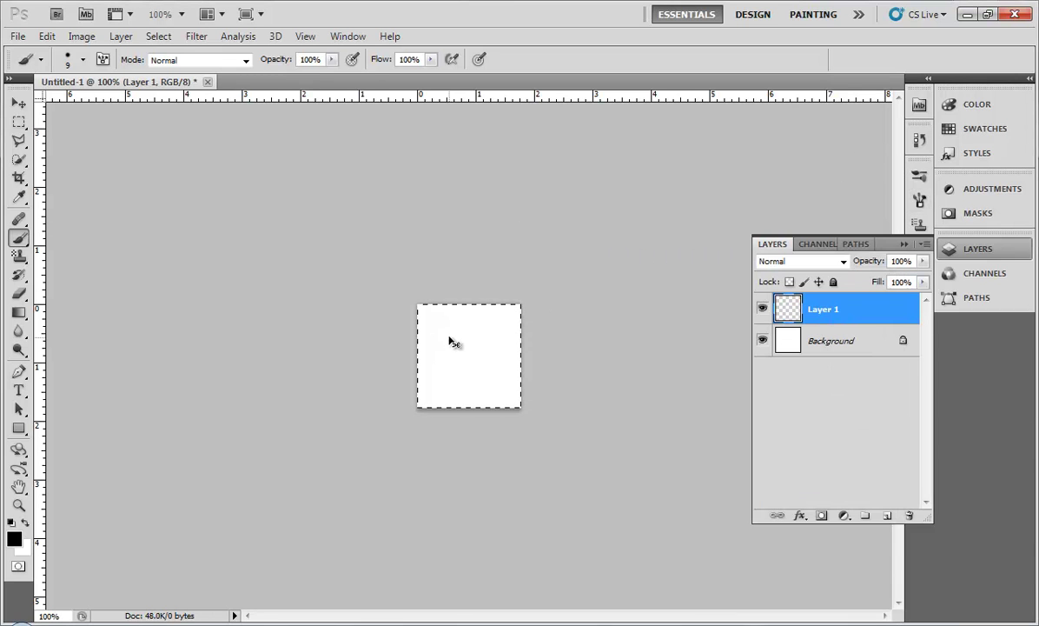
Step: Paint scattered tapered black strokes and small dots across Layer 1, refining their shapes with the Eraser
mouse_move(474, 339)
left_mouse_down()
mouse_move(427, 356)
mouse_move(439, 365)
left_mouse_up()
key("e")
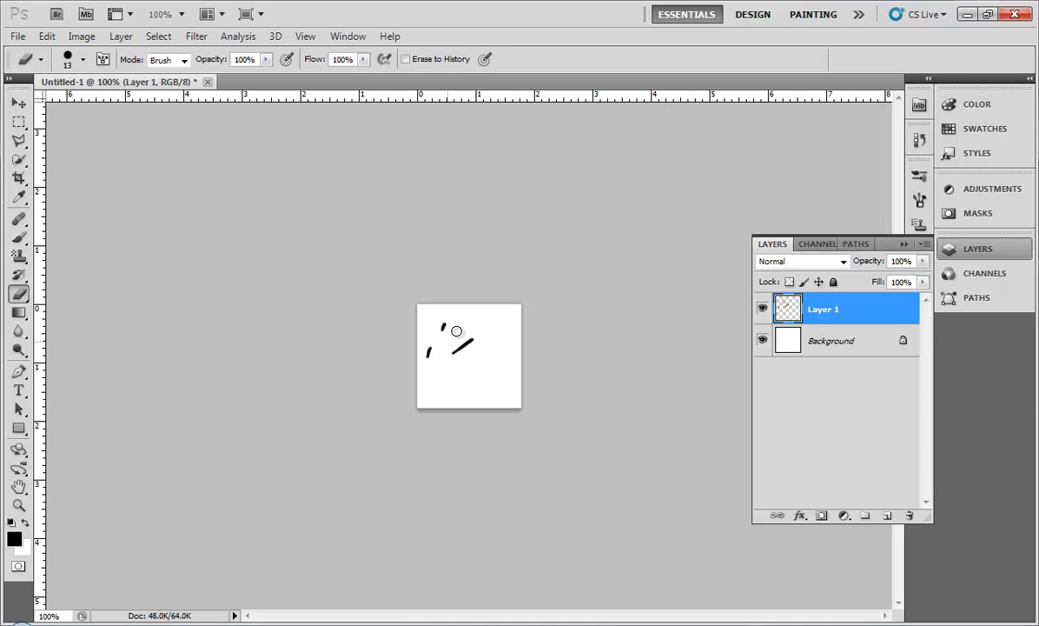
key("b")
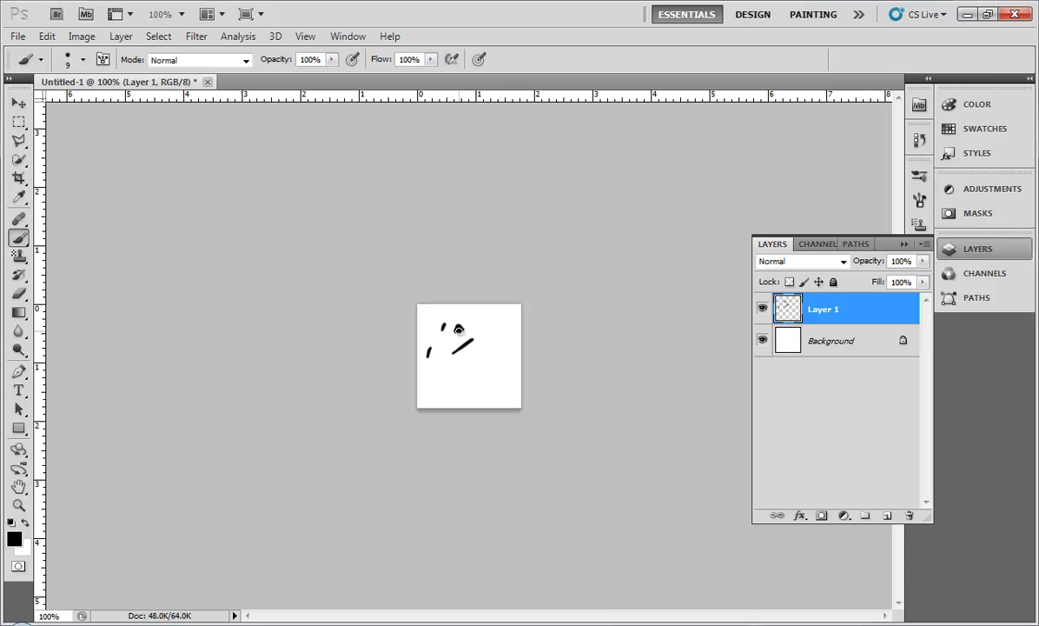
left_click_drag(475, 371, 472, 361)
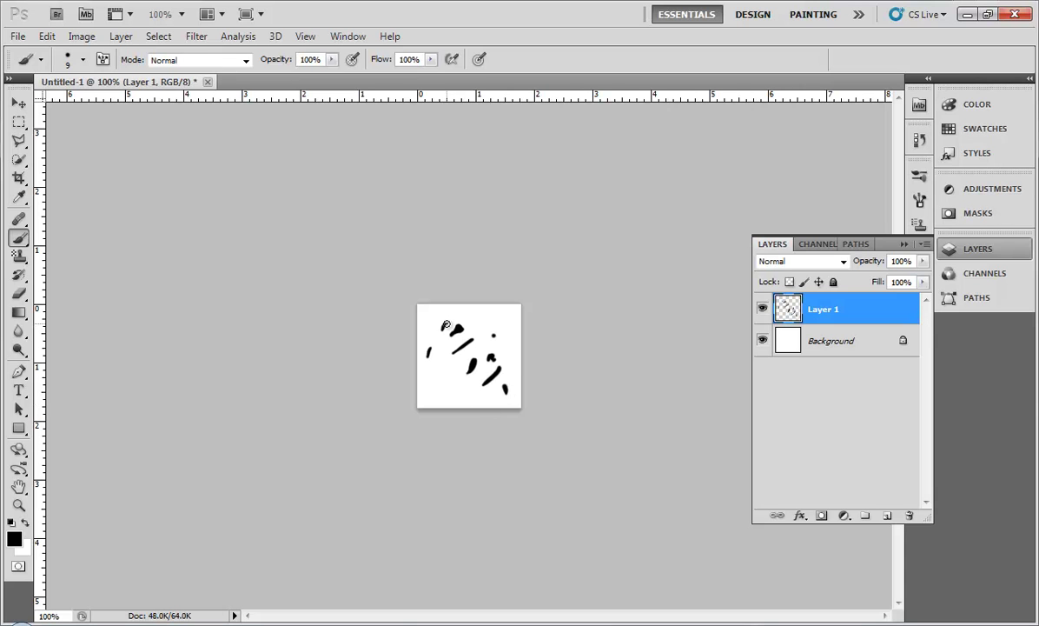
left_click_drag(472, 317, 484, 335)
key("ctrl+z")
key("e")
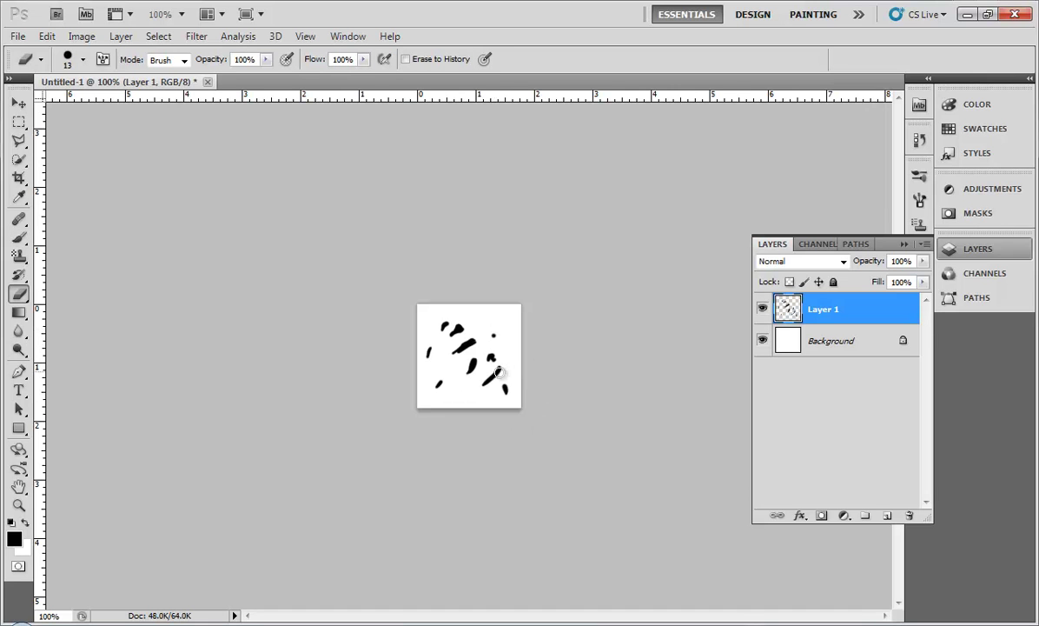
key("b")
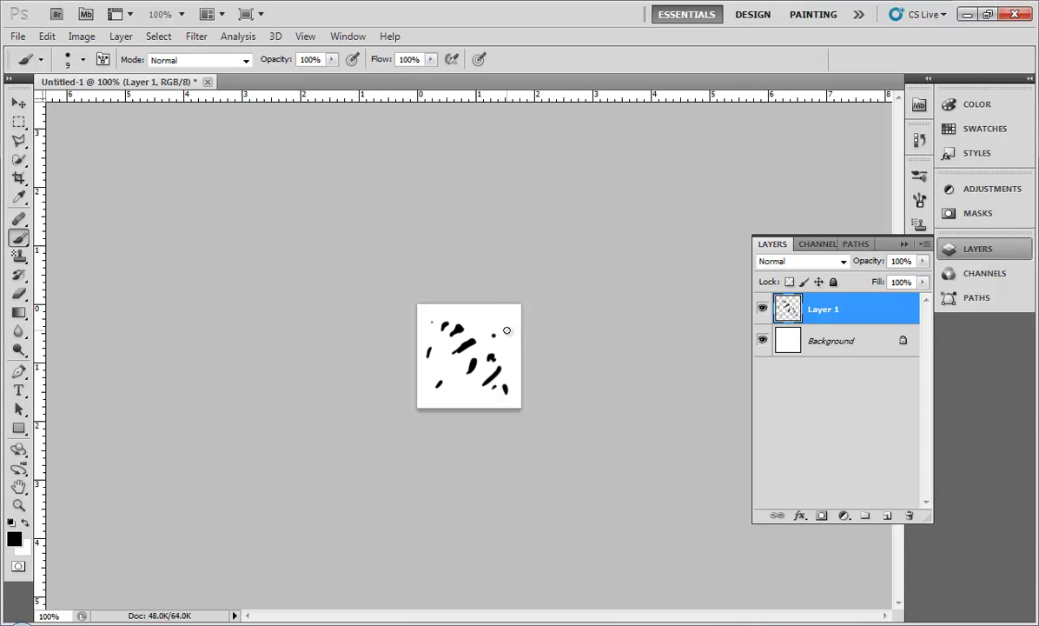
Step: Select the whole canvas and define it as a brush preset named "gel"
key("ctrl+a")
left_click(47, 36)
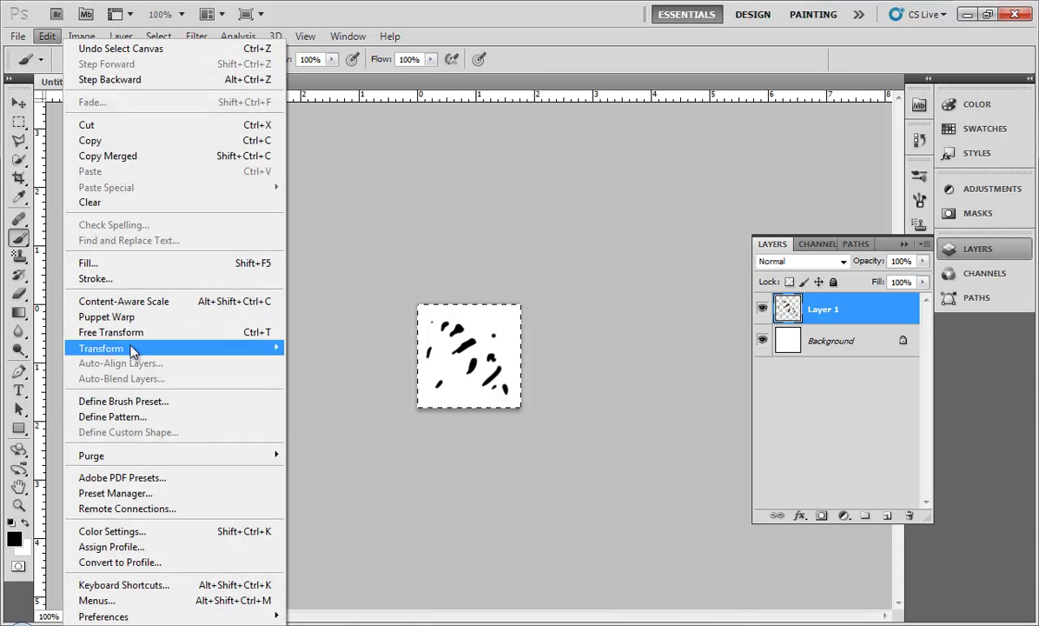
left_click(130, 404)
type("gel")
key("Return")
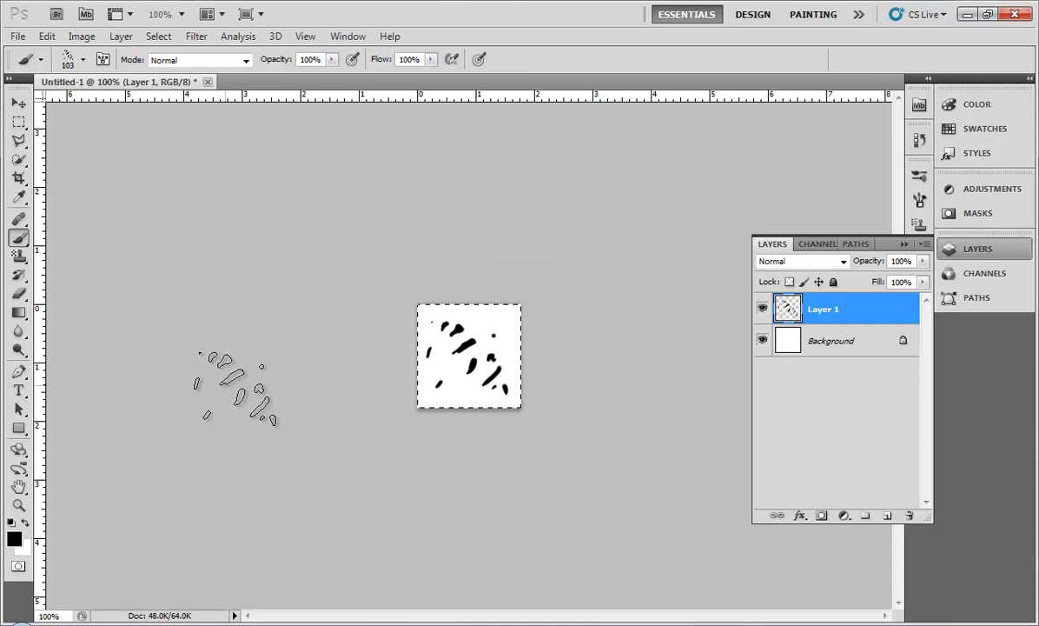
Step: Close the Untitled-1 document without saving its changes
left_click(208, 81)
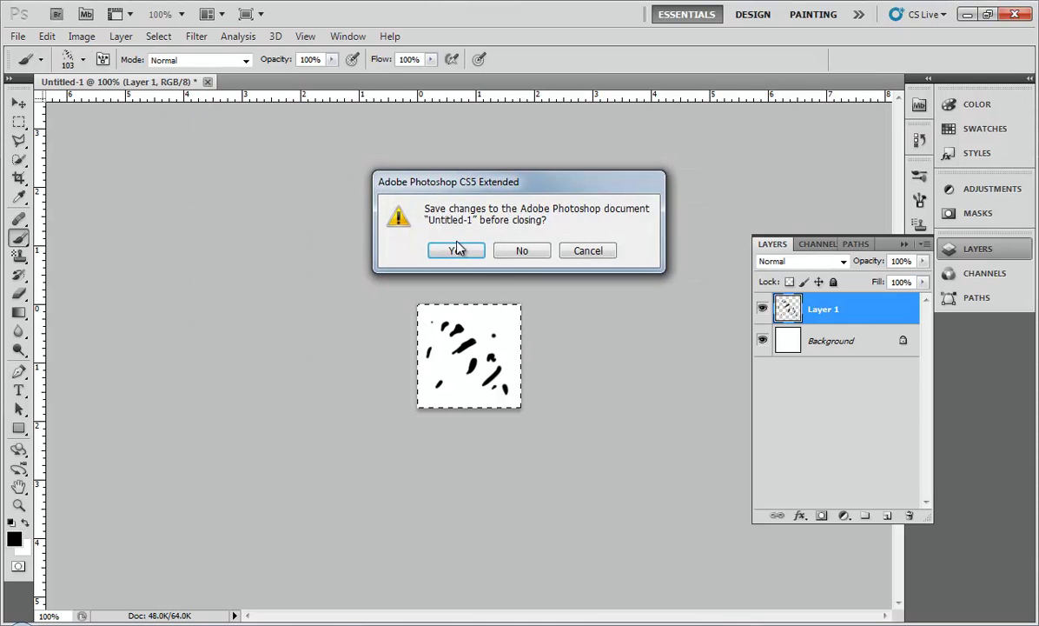
left_click(522, 251)
Step: Create a new document 512 pixels wide and 512 pixels high
left_click(18, 36)
left_click(44, 55)
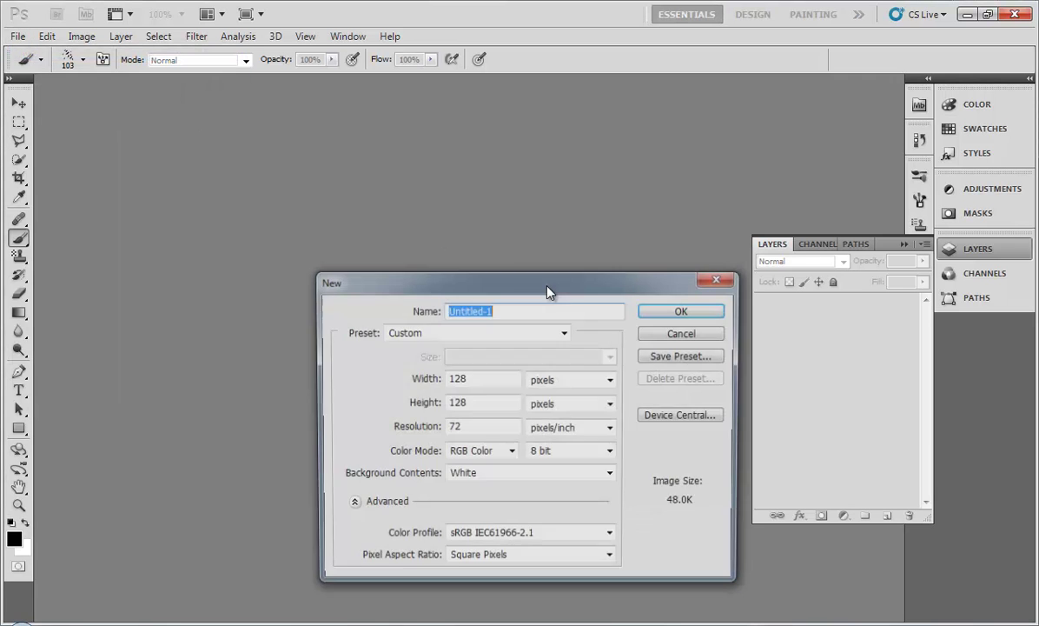
double_click(482, 378)
type("512")
key("Tab")
type("512")
left_click(706, 315)
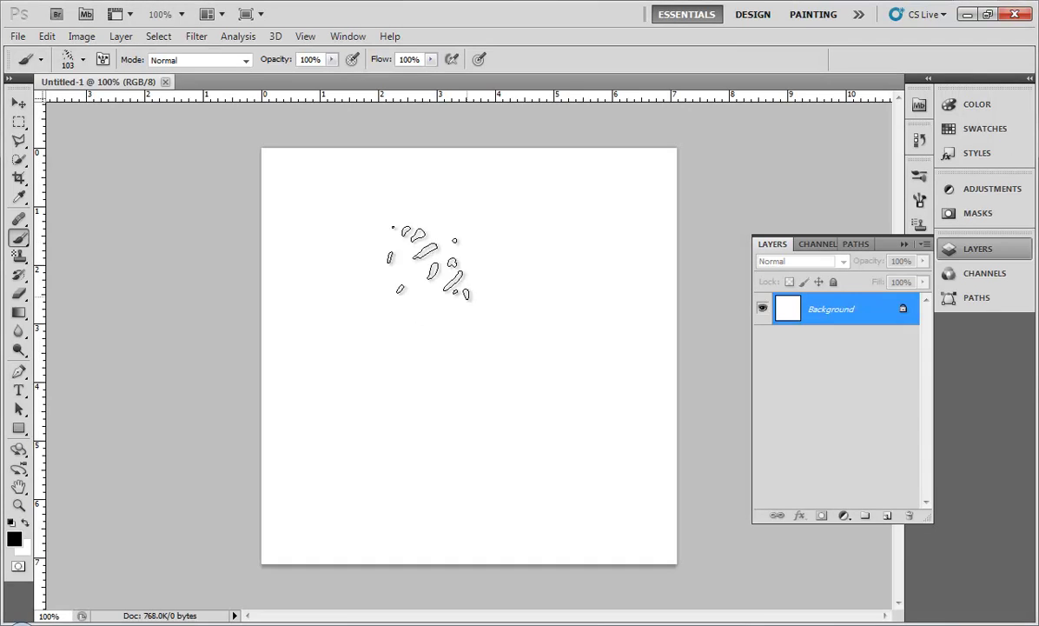
Step: Paint a diagonal black test stroke with the gel brush on the Background layer
left_click_drag(415, 254, 365, 417)
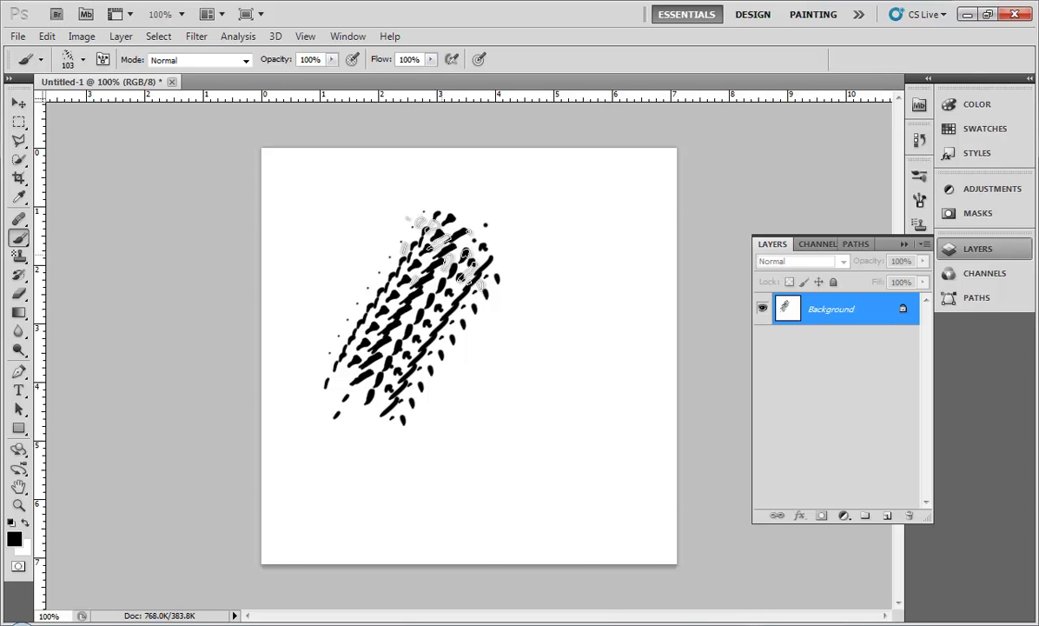
key("ctrl+a")
key("shift+F5")
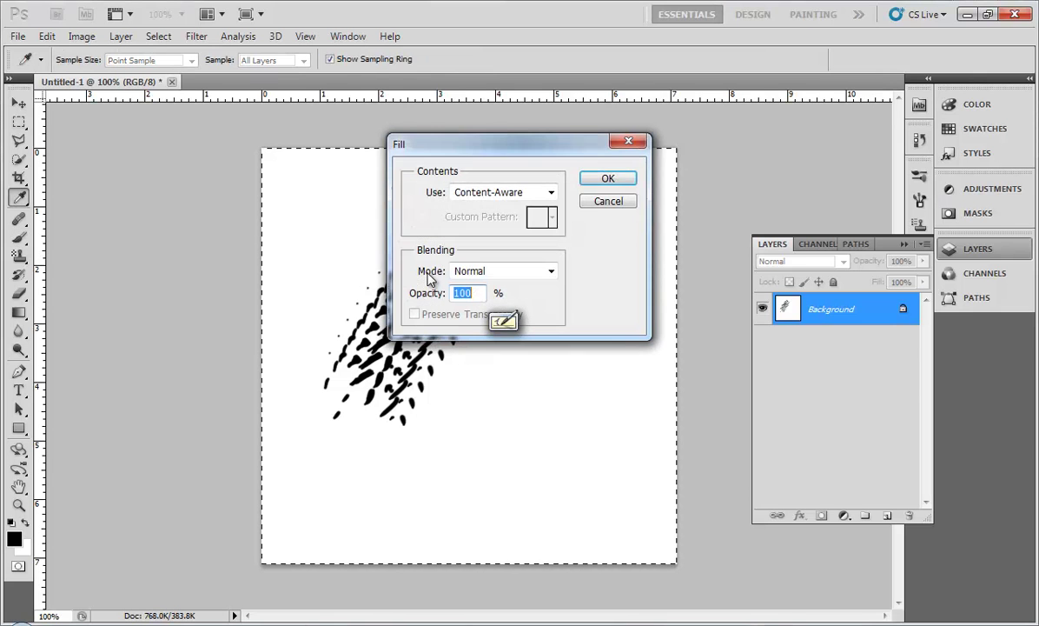
left_click(597, 200)
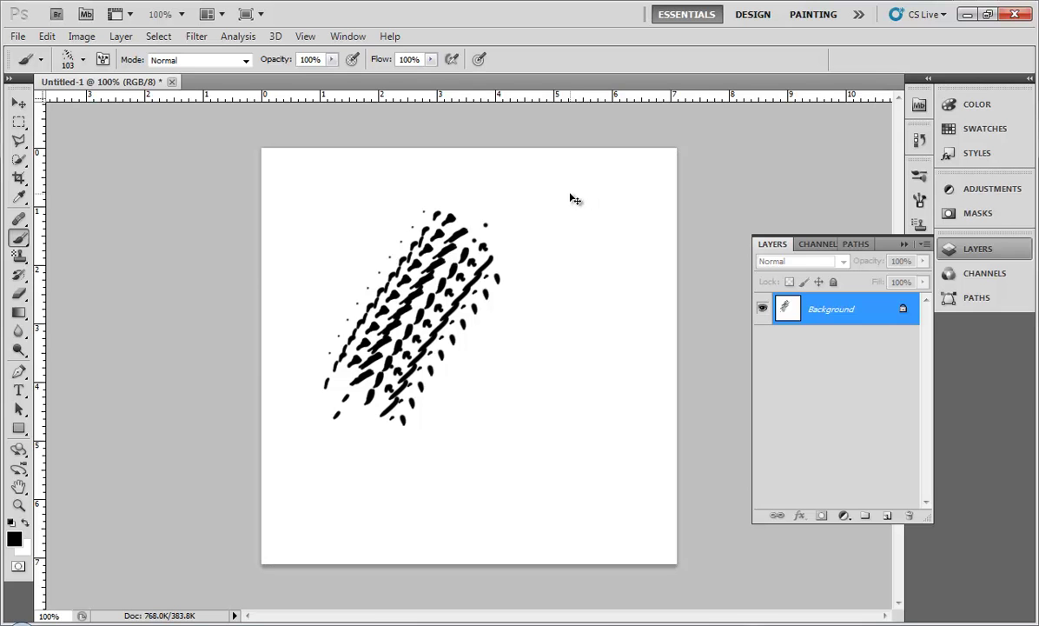
key("ctrl+a")
key("shift+F5")
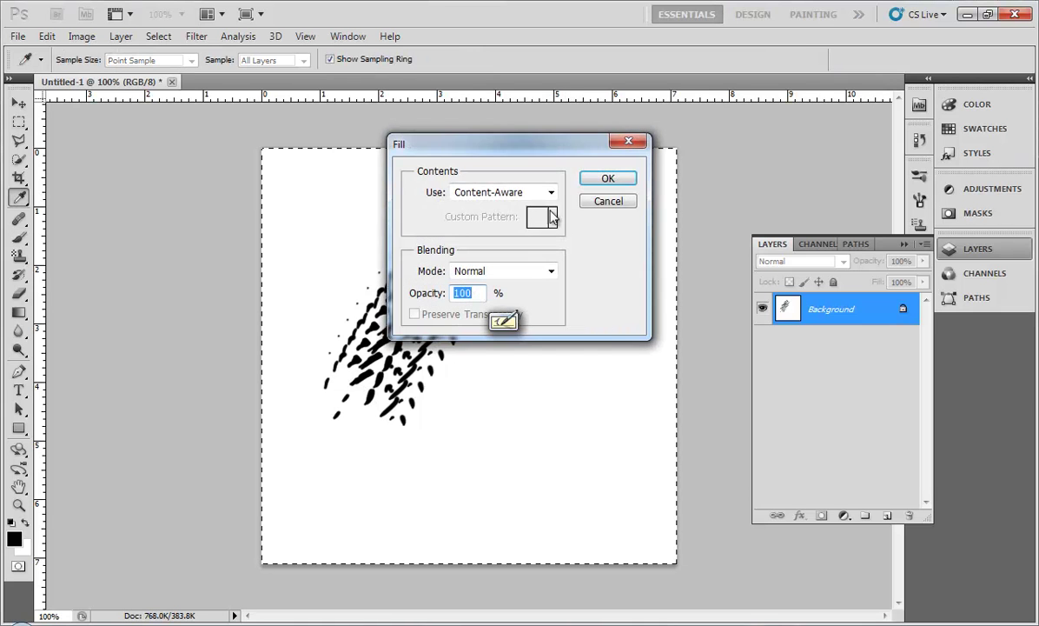
left_click(621, 203)
key("ctrl+d")
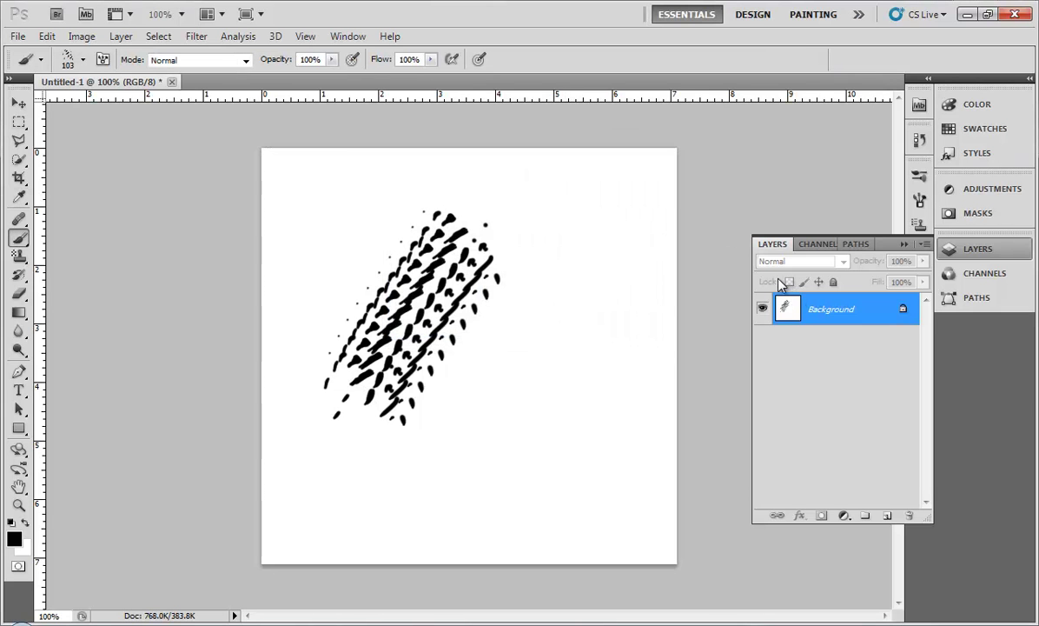
Step: Clear the whole canvas on the Background layer and add a new empty layer above it
key("ctrl+a")
key("ctrl+a")
key("BackSpace")
key("ctrl+d")
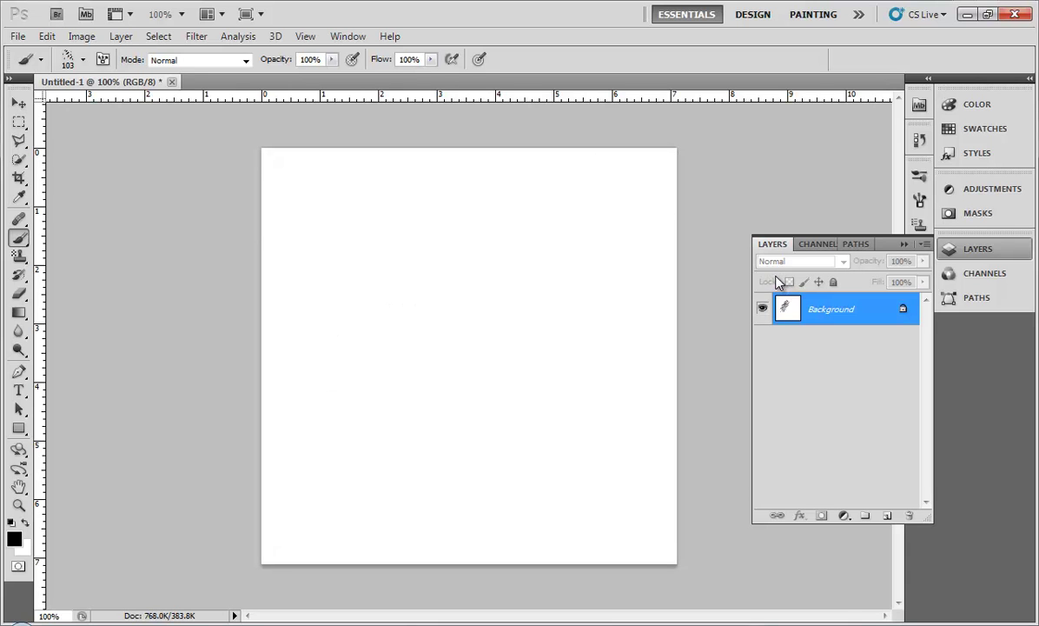
left_click(885, 517)
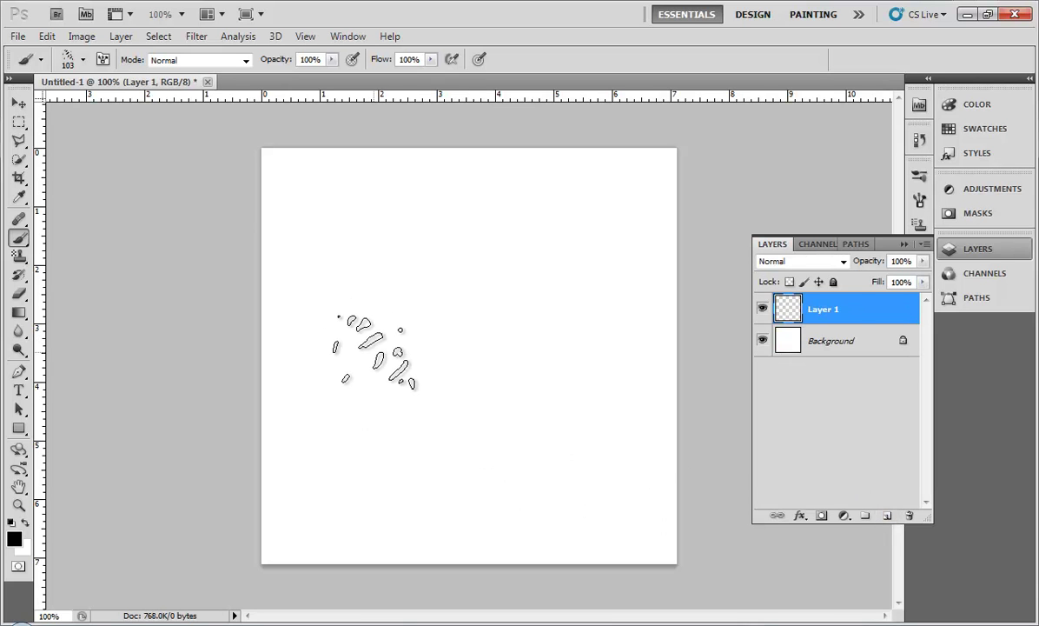
Step: Set the gel brush tip's spacing to 1%, its angle to -2° and its roundness to 88%
key("F5")
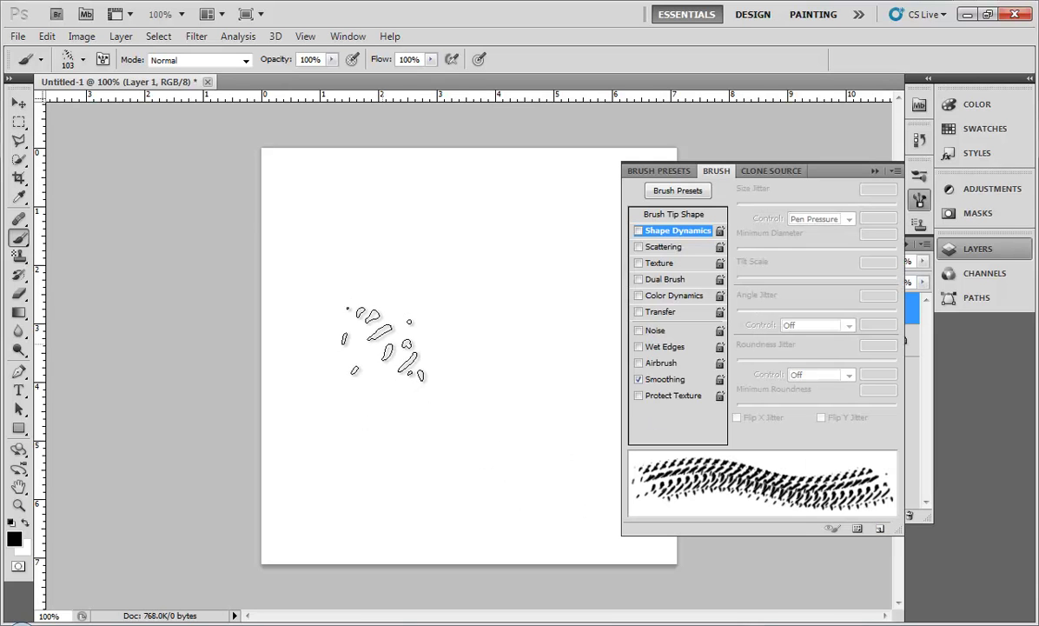
left_click(689, 223)
left_click_drag(745, 415, 734, 426)
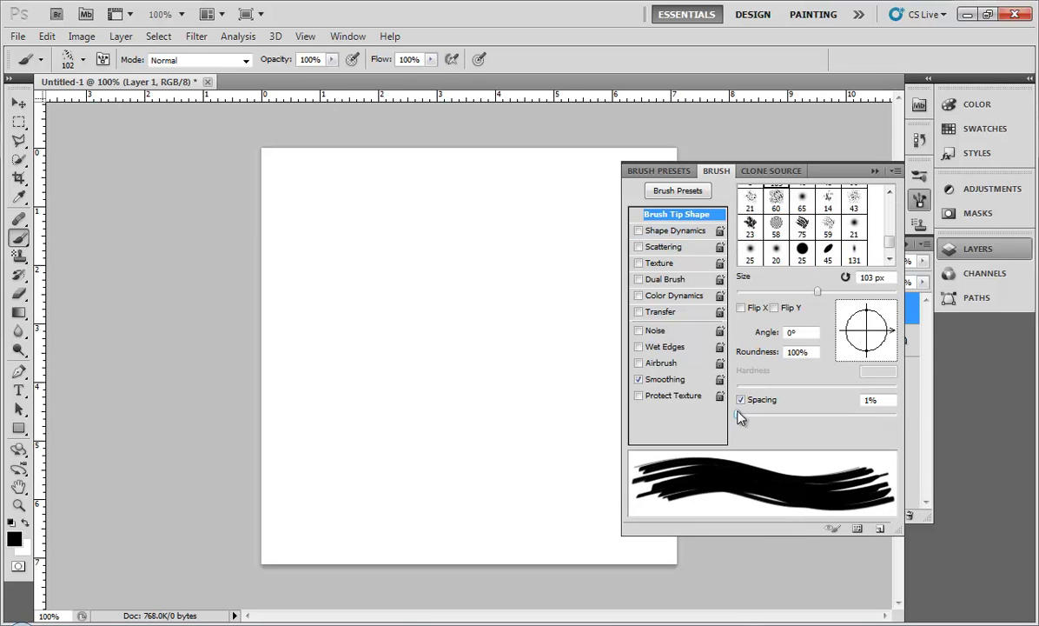
left_click_drag(866, 310, 893, 336)
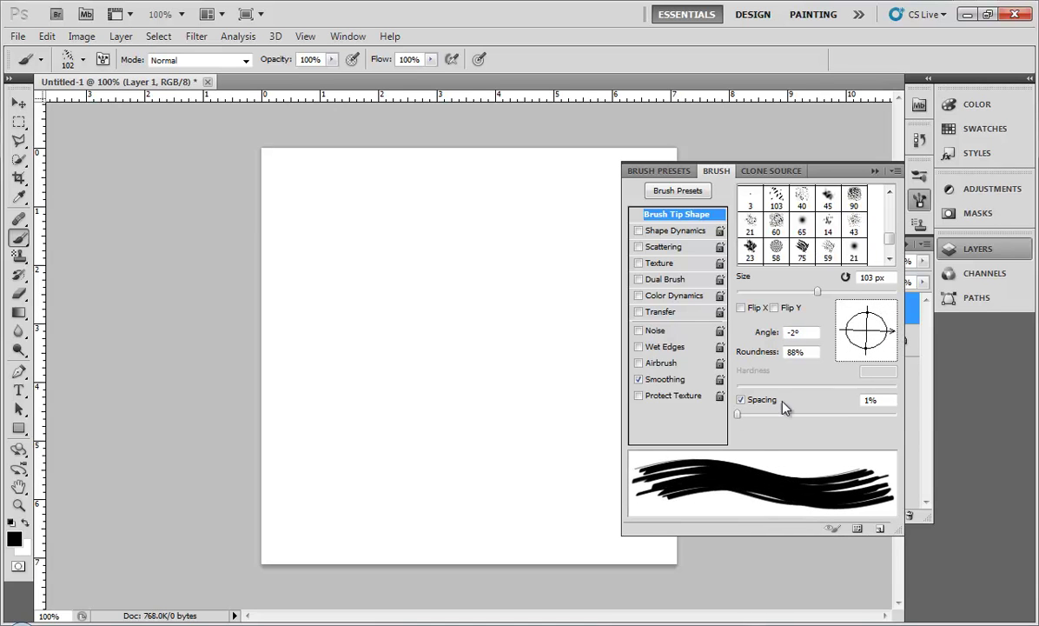
Step: Turn on Shape Dynamics with the size control set to Pen Tilt, and enable Transfer for the brush
left_click(650, 231)
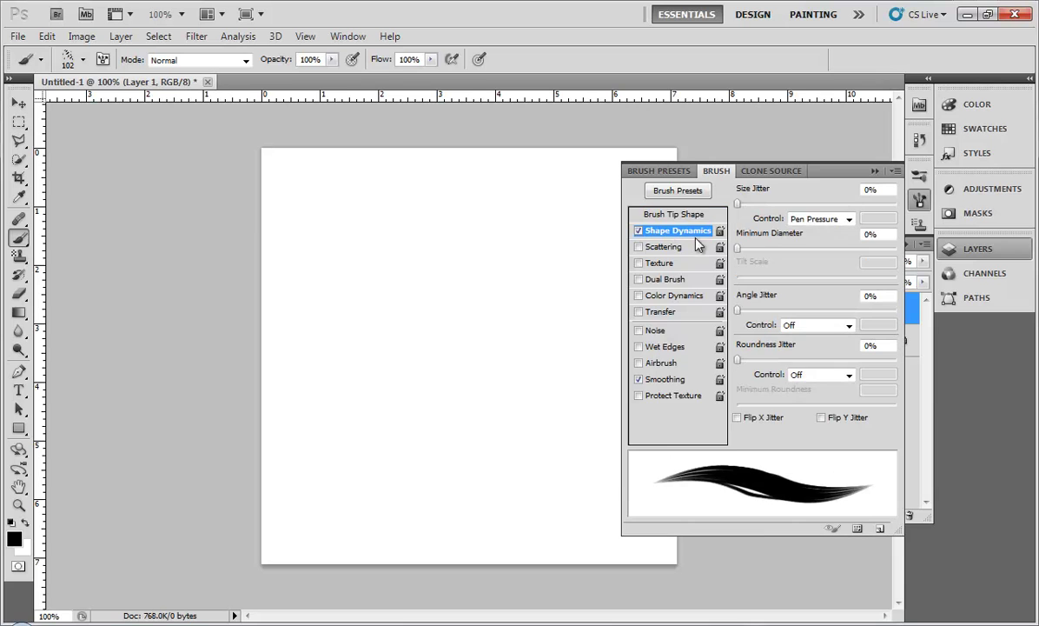
left_click(820, 219)
left_click(813, 274)
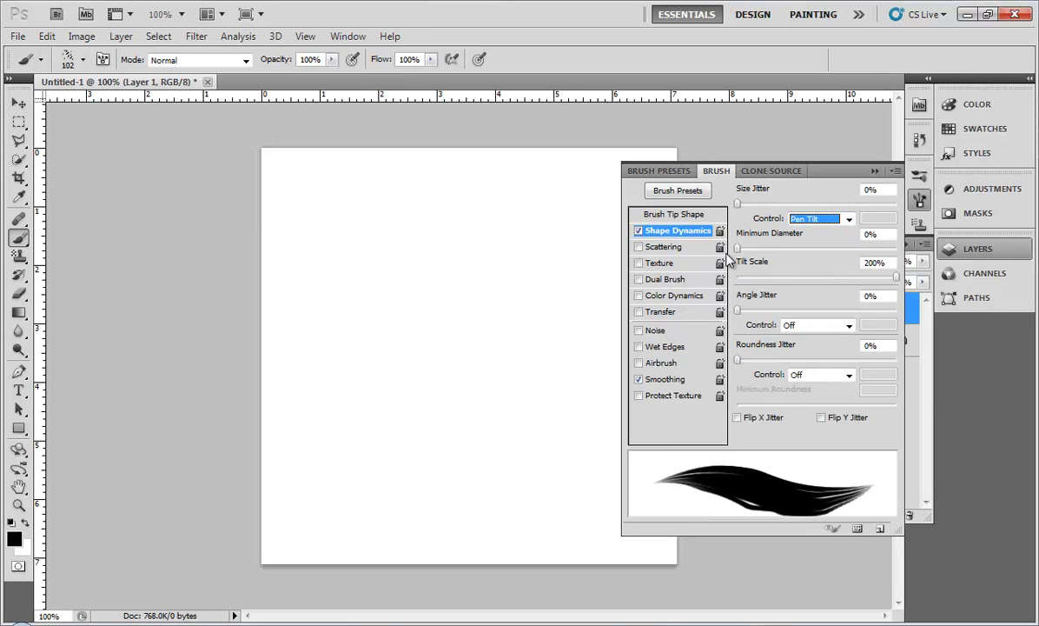
left_click(663, 315)
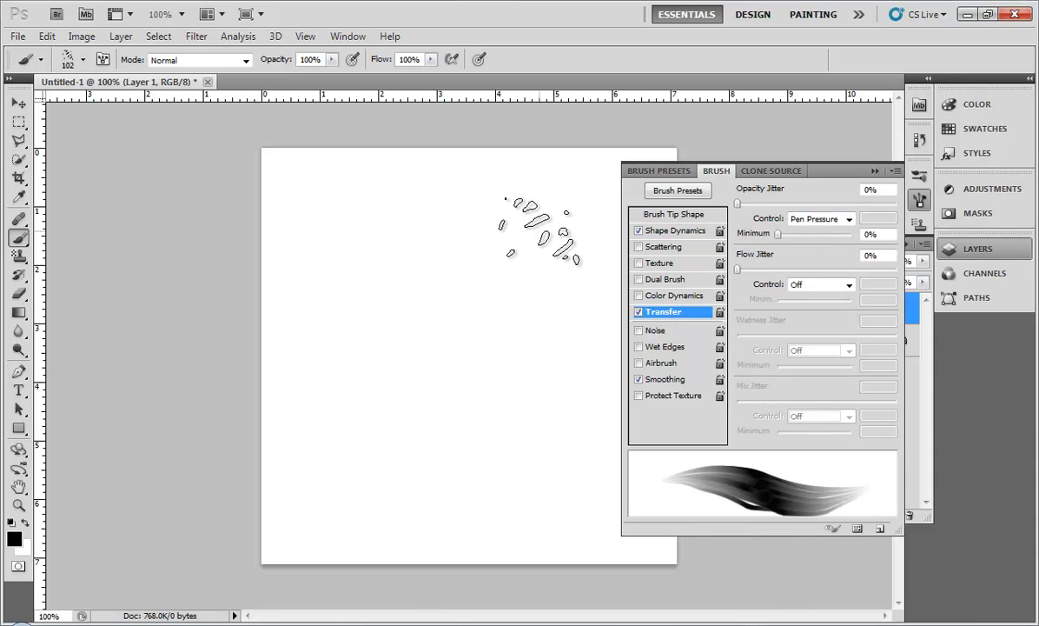
Step: Paint a curved diagonal test stroke on Layer 1 and clear it from the layer
left_click_drag(539, 231, 416, 422)
key("ctrl+a")
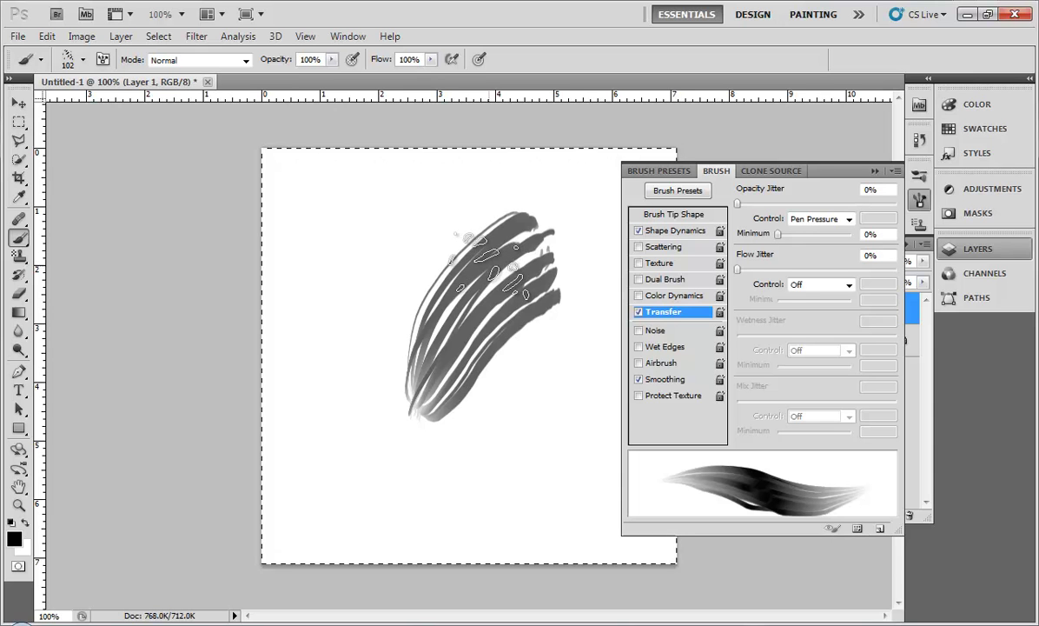
key("Delete")
Step: Reduce the brush size to 20 px
key("bracketleft")
key("bracketleft")
key("bracketleft")
key("bracketleft")
key("bracketleft")
key("bracketleft")
key("bracketleft")
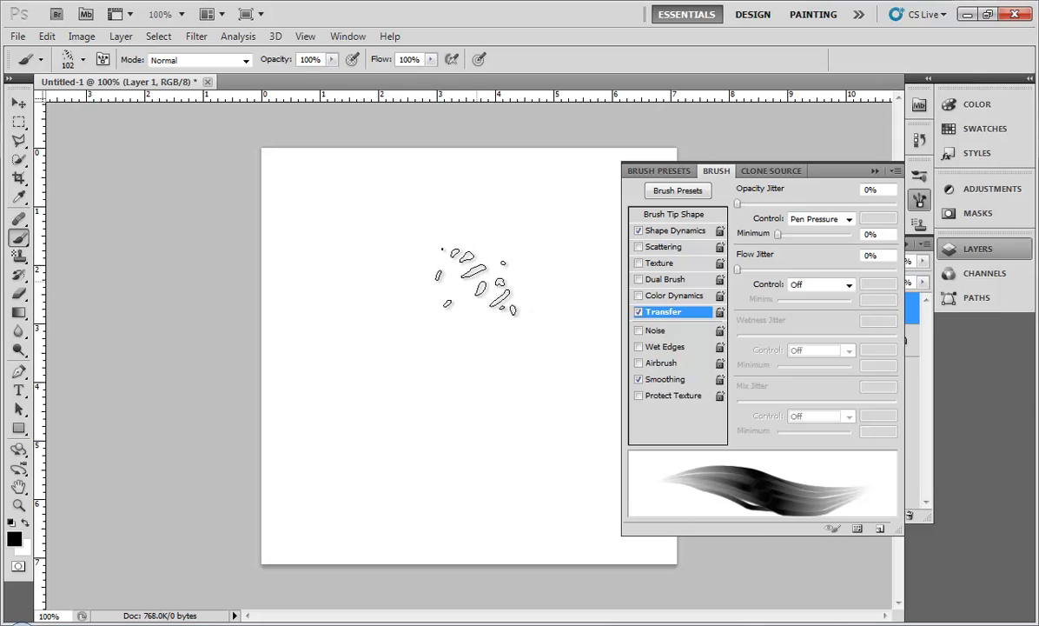
key("bracketleft")
key("bracketleft")
key("bracketleft")
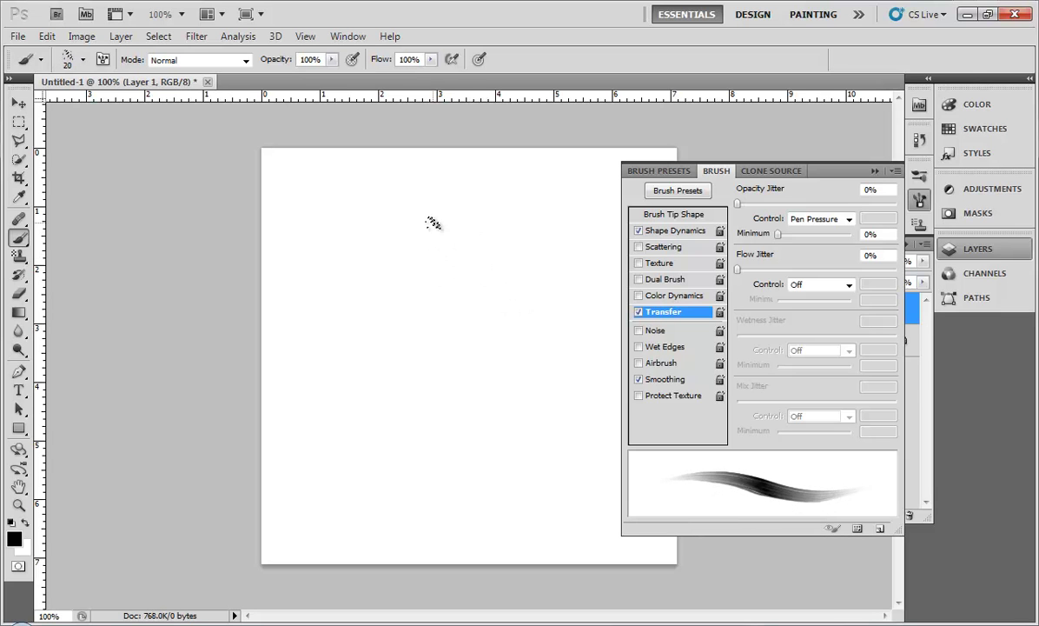
Step: Paint overlapping diagonal black test strokes on Layer 1 at brush sizes of 20 and 10 px, and hide the brush settings
left_click_drag(470, 193, 344, 348)
left_click_drag(464, 226, 310, 390)
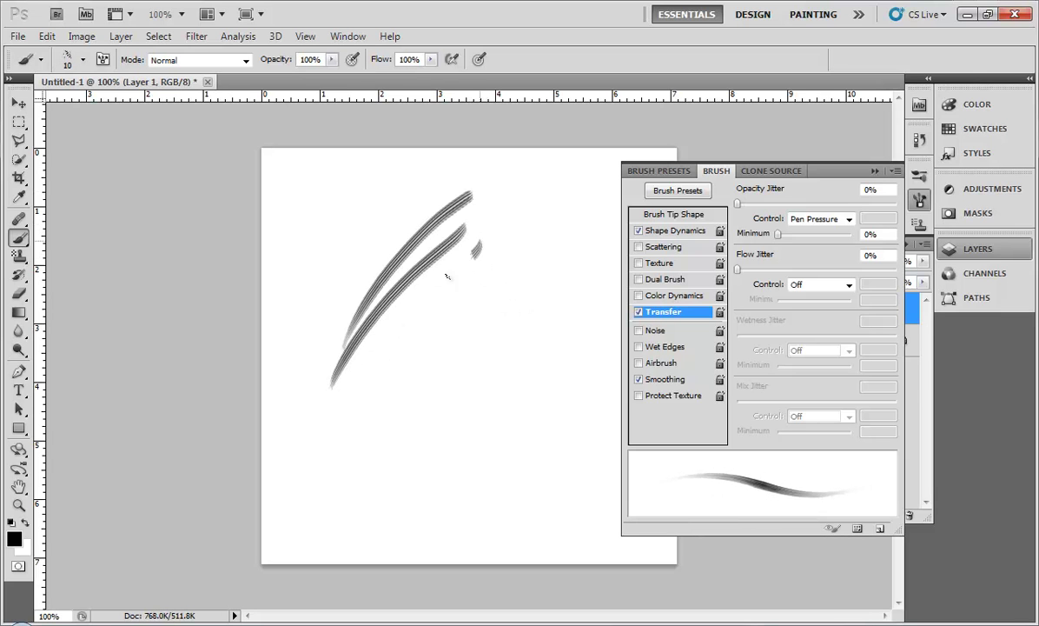
left_click_drag(480, 243, 331, 383)
key("bracketright")
key("bracketright")
mouse_move(465, 230)
left_mouse_down()
mouse_move(397, 305)
mouse_move(367, 384)
left_mouse_up()
left_click_drag(454, 235, 334, 382)
mouse_move(477, 262)
left_mouse_down()
mouse_move(318, 395)
mouse_move(492, 263)
mouse_move(285, 463)
mouse_move(367, 378)
mouse_move(310, 478)
left_mouse_up()
left_click(874, 171)
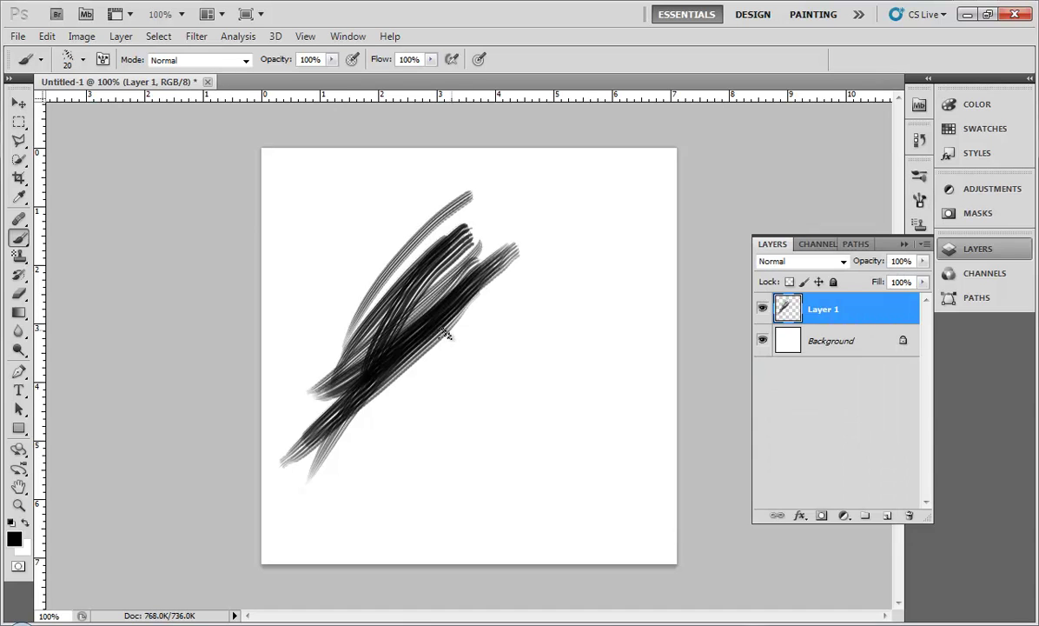
Step: Add more black diagonal test strokes and clear everything from Layer 1
left_click_drag(417, 212, 309, 383)
left_click_drag(439, 230, 296, 398)
key("ctrl+a")
key("Delete")
key("ctrl+d")
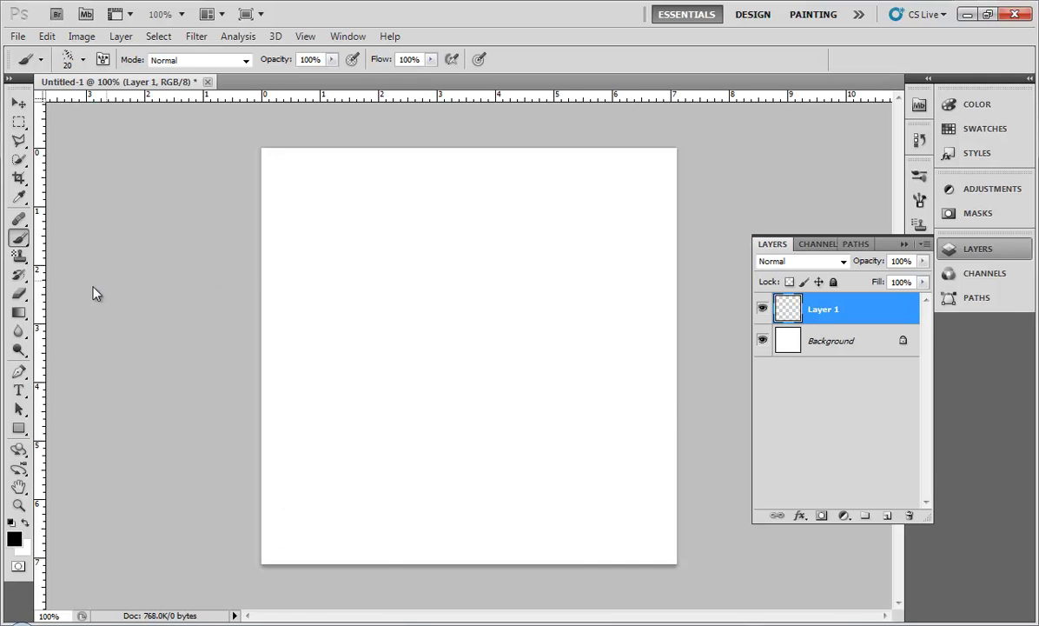
Step: Choose a golden-yellow foreground colour and paint a broad diagonal lock of hair-like strokes across Layer 1
left_click(13, 538)
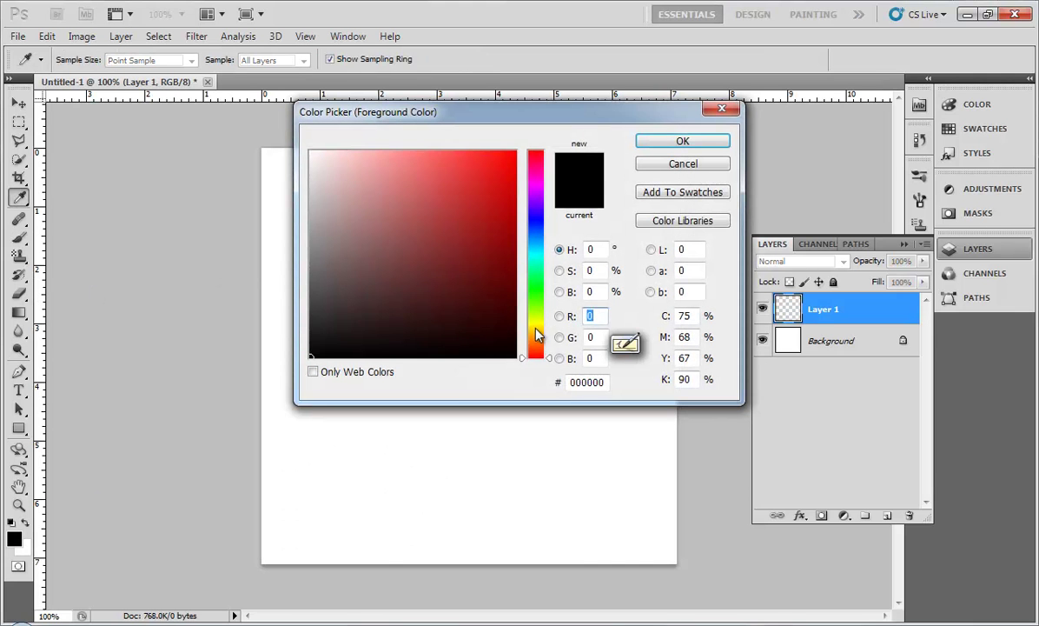
left_click(537, 334)
left_click_drag(388, 202, 430, 176)
left_click(683, 141)
mouse_move(534, 213)
left_mouse_down()
mouse_move(385, 398)
mouse_move(469, 252)
mouse_move(325, 455)
mouse_move(448, 332)
mouse_move(484, 255)
mouse_move(476, 232)
mouse_move(388, 417)
mouse_move(337, 423)
mouse_move(582, 281)
mouse_move(374, 473)
mouse_move(660, 184)
mouse_move(627, 194)
mouse_move(399, 367)
mouse_move(281, 531)
mouse_move(360, 441)
mouse_move(362, 455)
mouse_move(308, 478)
mouse_move(532, 268)
mouse_move(545, 281)
mouse_move(574, 261)
left_mouse_up()
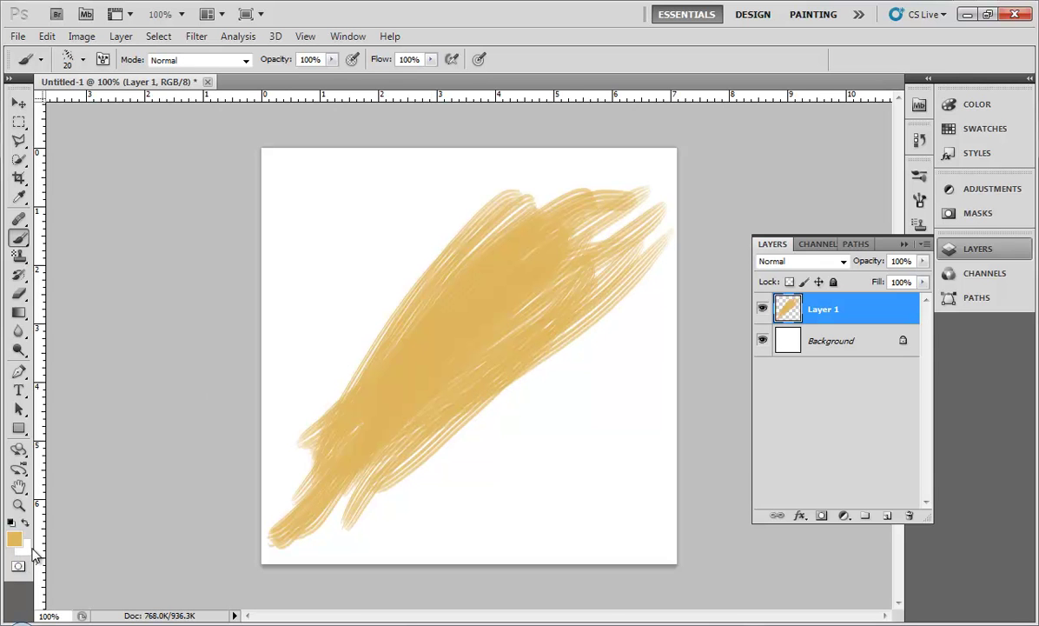
Step: Set the foreground colour to #ad9156 and shade the middle of the golden lock with diagonal strokes
left_click(13, 539)
left_click(413, 217)
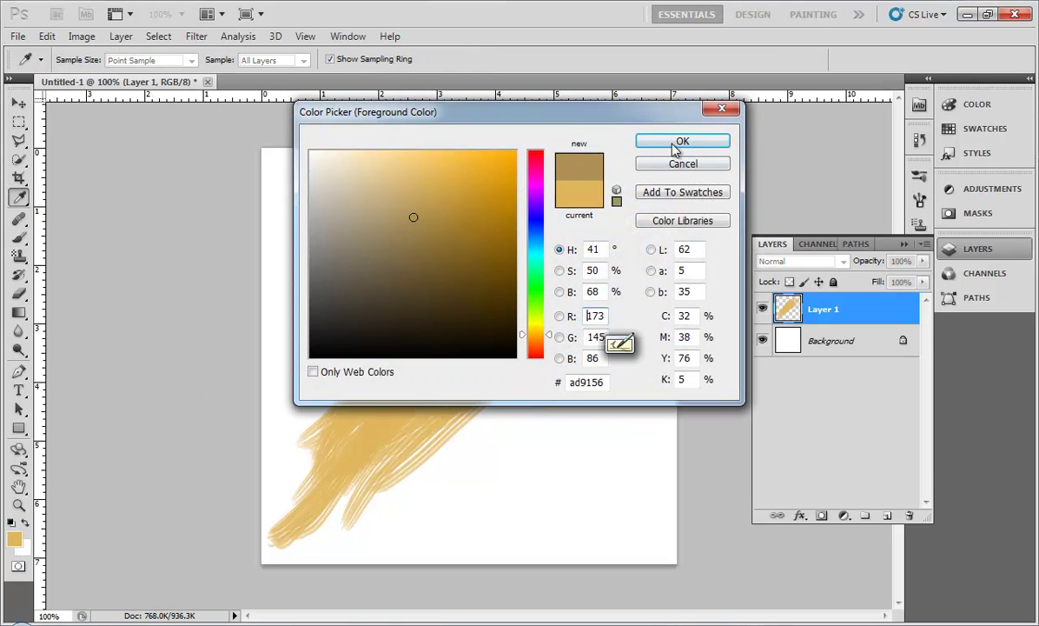
left_click(675, 143)
mouse_move(536, 218)
left_mouse_down()
mouse_move(464, 276)
mouse_move(351, 452)
mouse_move(340, 412)
mouse_move(504, 267)
mouse_move(332, 413)
mouse_move(491, 317)
mouse_move(487, 269)
mouse_move(614, 248)
mouse_move(387, 395)
left_mouse_up()
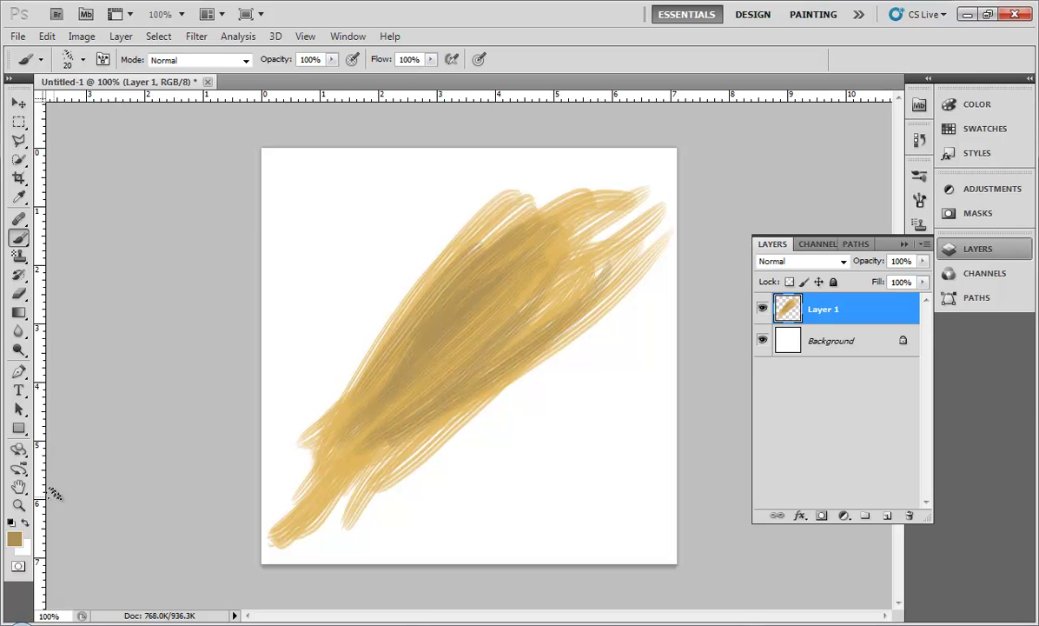
Step: Set the foreground colour to the darker brown #7e6d4a and deepen the shading along the lock
left_click(14, 539)
left_click(396, 255)
key("Return")
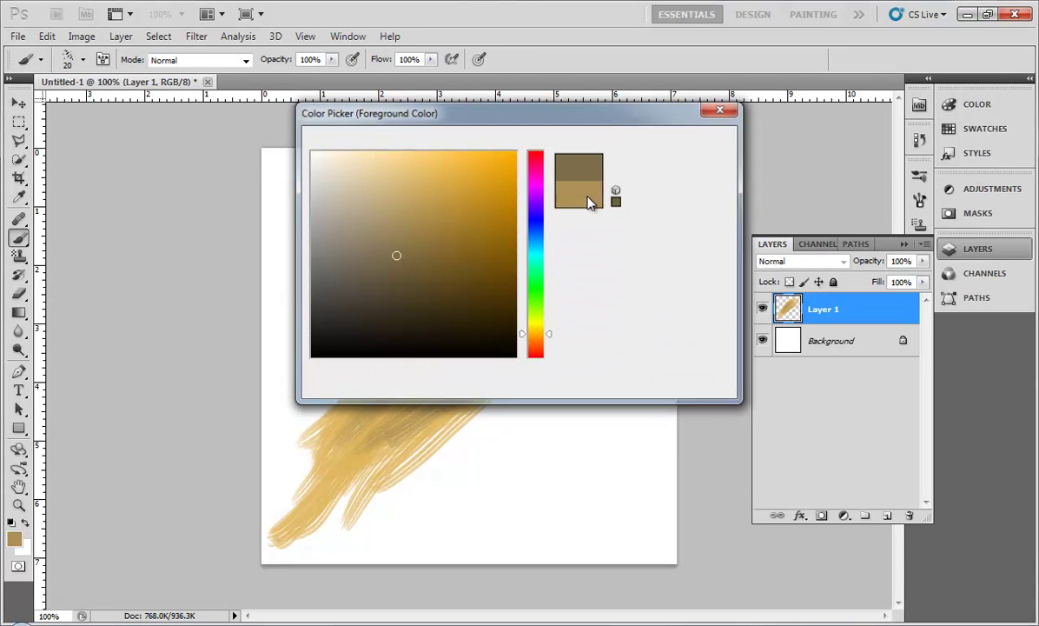
mouse_move(406, 320)
left_mouse_down()
mouse_move(339, 432)
mouse_move(471, 283)
mouse_move(356, 347)
mouse_move(471, 276)
mouse_move(512, 219)
mouse_move(430, 252)
mouse_move(526, 238)
mouse_move(305, 494)
mouse_move(467, 339)
mouse_move(432, 402)
mouse_move(449, 342)
mouse_move(580, 243)
mouse_move(378, 383)
mouse_move(298, 453)
mouse_move(548, 283)
mouse_move(402, 471)
mouse_move(133, 426)
left_mouse_up()
Step: Set the foreground colour to golden #e2b85e and paint thin highlight strands over the dark shading with an 8 px brush
left_click(13, 541)
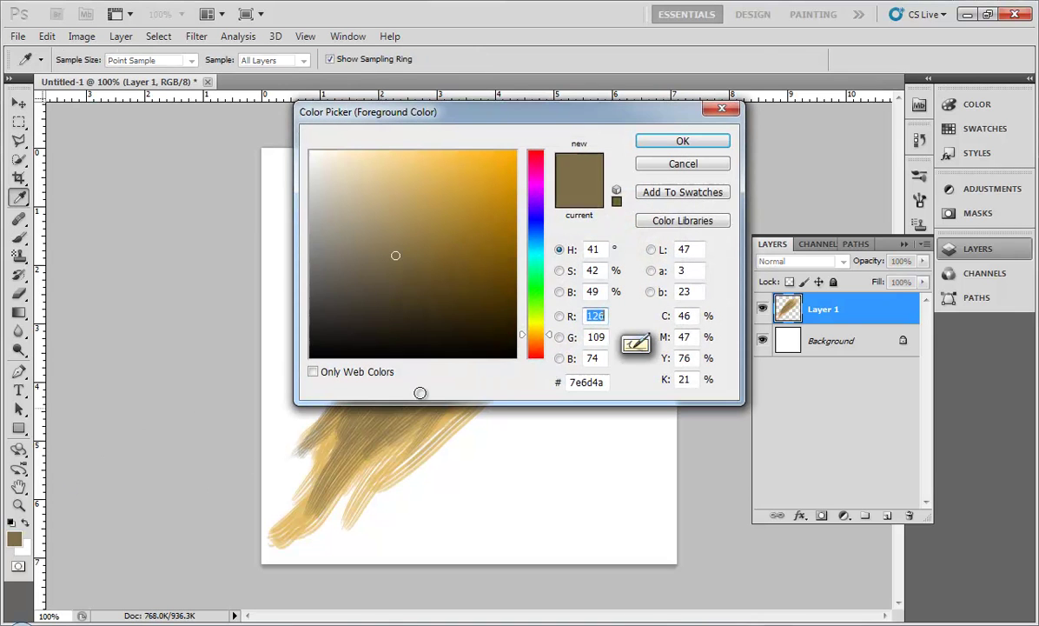
left_click(430, 174)
left_click(707, 146)
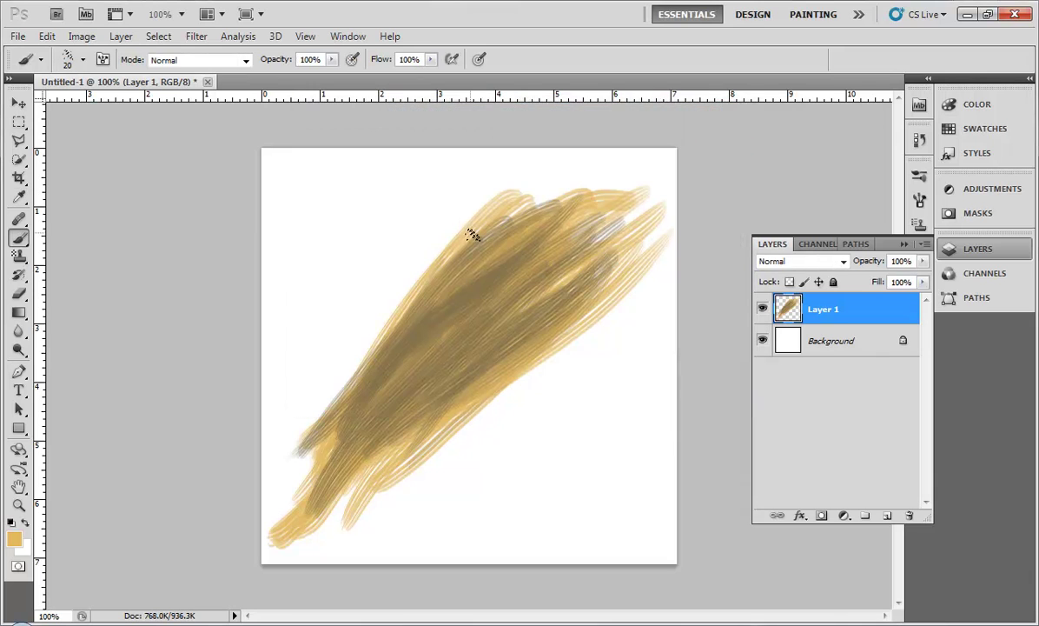
mouse_move(529, 224)
left_mouse_down()
mouse_move(408, 300)
mouse_move(491, 219)
mouse_move(315, 456)
left_mouse_up()
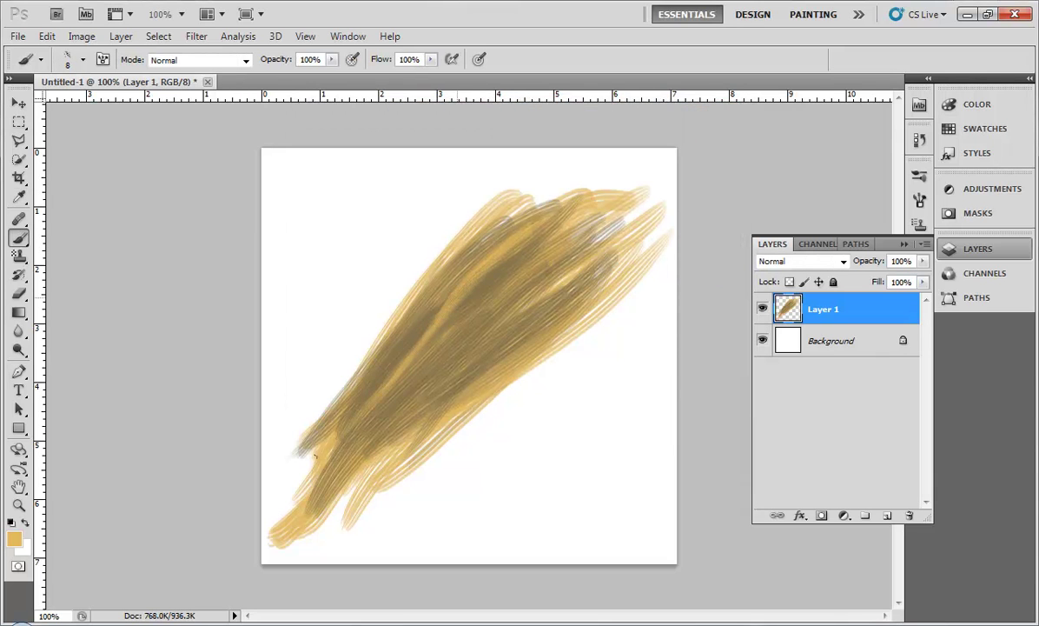
mouse_move(516, 265)
left_mouse_down()
mouse_move(579, 242)
mouse_move(353, 433)
left_mouse_up()
mouse_move(386, 386)
left_mouse_down()
mouse_move(378, 330)
mouse_move(334, 369)
mouse_move(404, 337)
left_mouse_up()
mouse_move(596, 248)
left_mouse_down()
mouse_move(382, 414)
mouse_move(519, 302)
mouse_move(343, 482)
mouse_move(360, 455)
mouse_move(570, 289)
mouse_move(401, 407)
mouse_move(581, 276)
mouse_move(399, 421)
mouse_move(472, 380)
left_mouse_up()
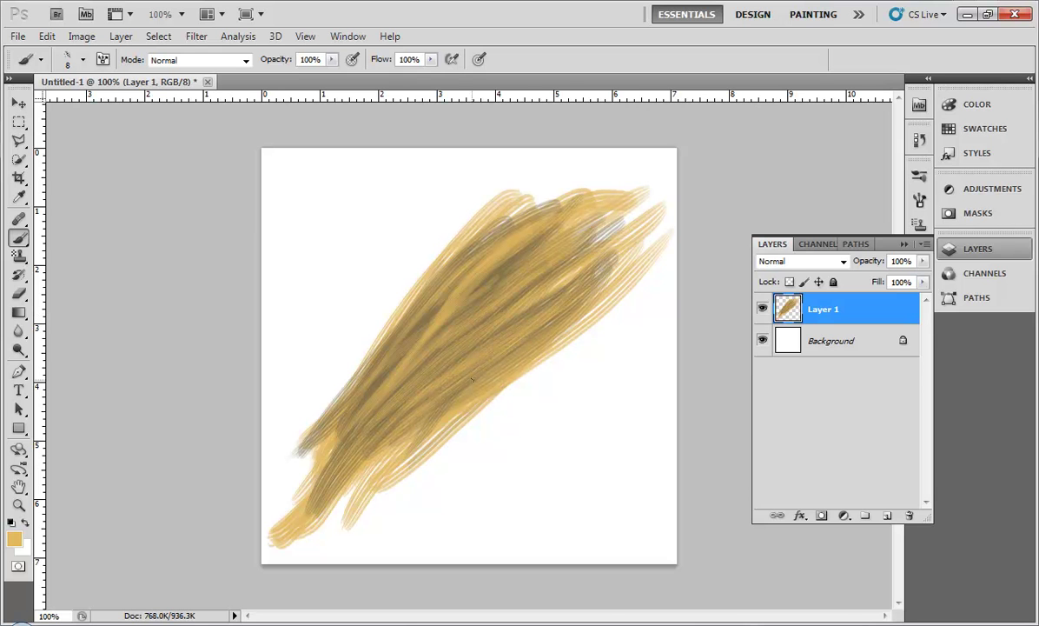
Step: Choose a dark brown foreground colour and paint thin shadow strands between the highlights with the brush reduced to 7 px
left_click(14, 539)
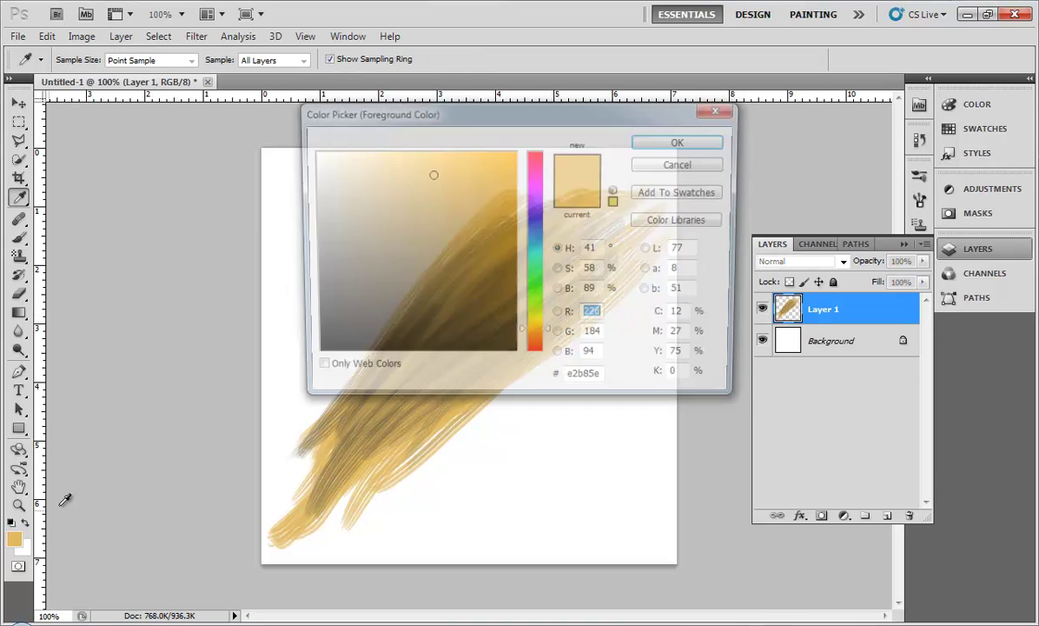
left_click(383, 267)
left_click(678, 144)
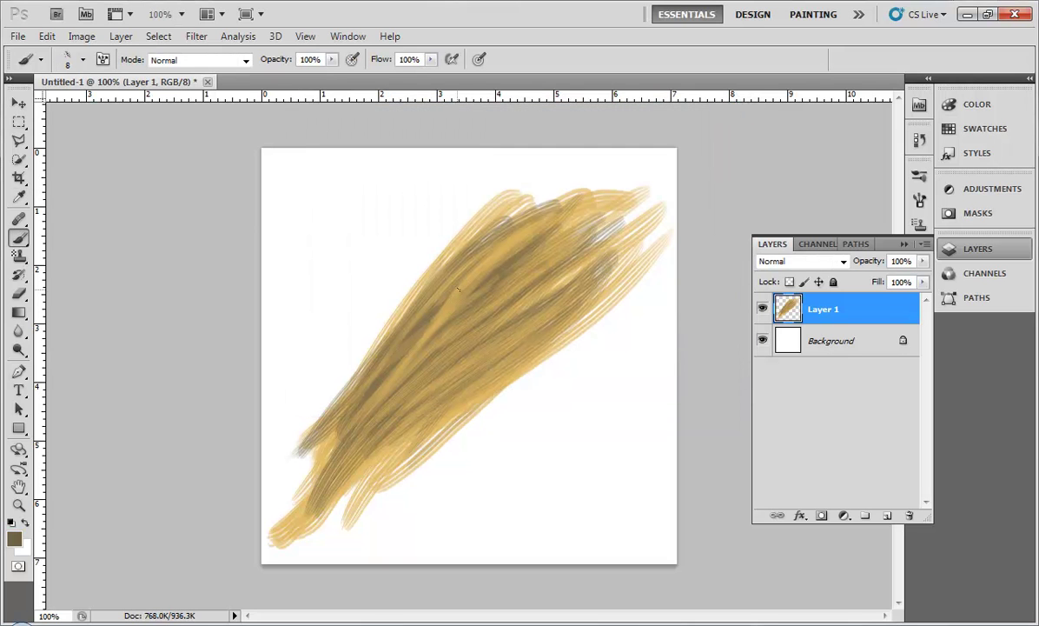
mouse_move(508, 223)
left_mouse_down()
mouse_move(430, 296)
mouse_move(462, 255)
mouse_move(391, 358)
mouse_move(445, 295)
mouse_move(339, 401)
left_mouse_up()
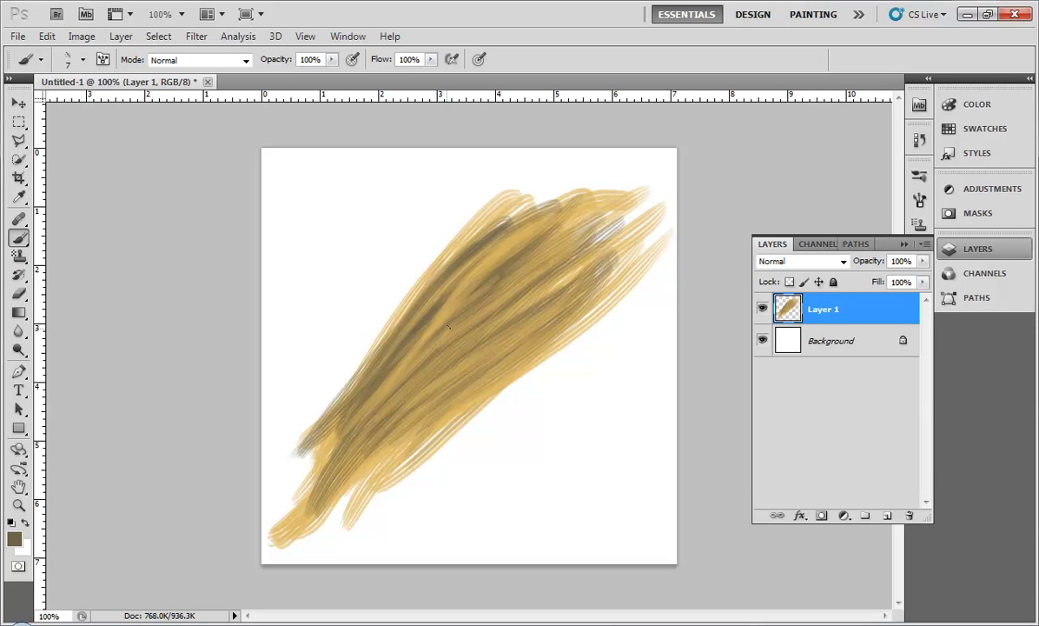
mouse_move(410, 355)
left_mouse_down()
mouse_move(449, 296)
mouse_move(589, 237)
left_mouse_up()
left_click_drag(495, 311, 368, 426)
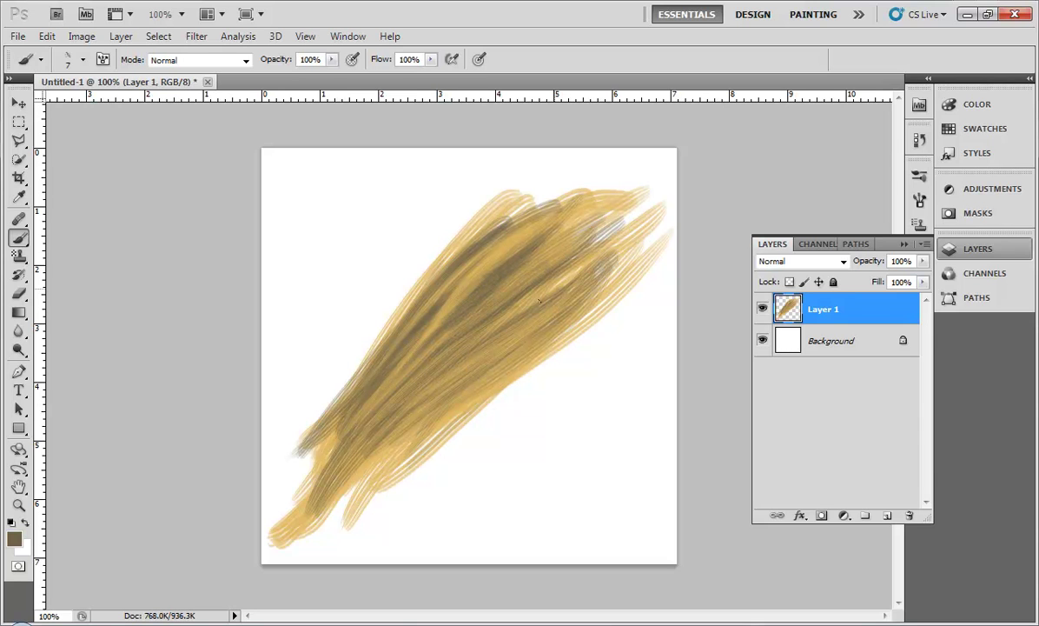
Step: Set the foreground colour to reddish brown #bc7d4e and paint a thin strand over the upper middle of the lock
left_click(14, 537)
left_click_drag(533, 335, 533, 344)
left_click(430, 205)
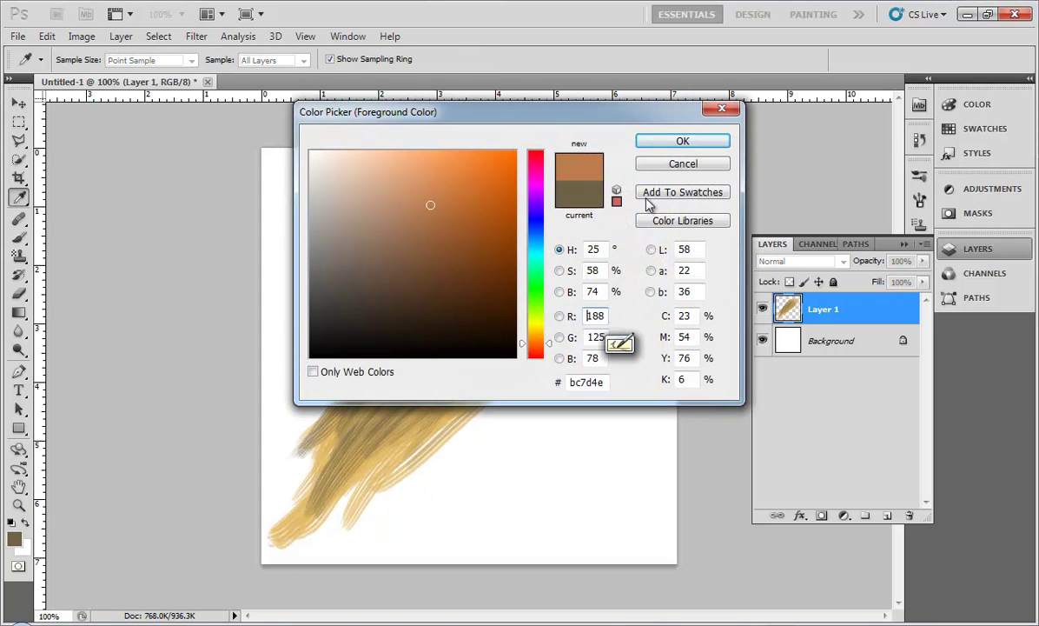
left_click(683, 141)
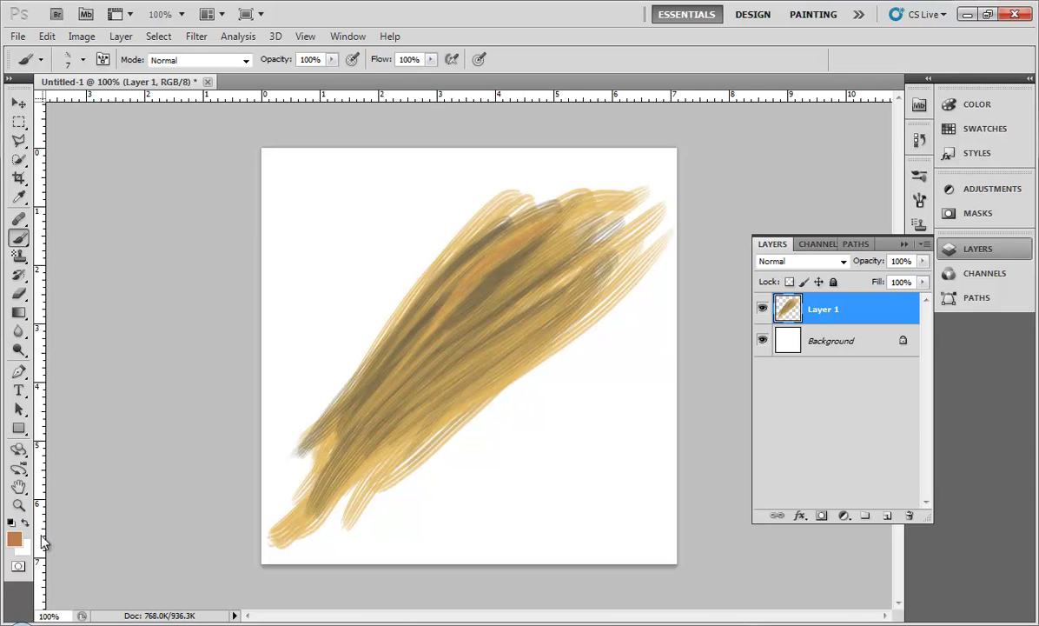
Step: Set the foreground colour to orange #d06b21 and paint thin orange strands along the whole lock down to its tip
left_click(14, 537)
left_click_drag(452, 213, 483, 189)
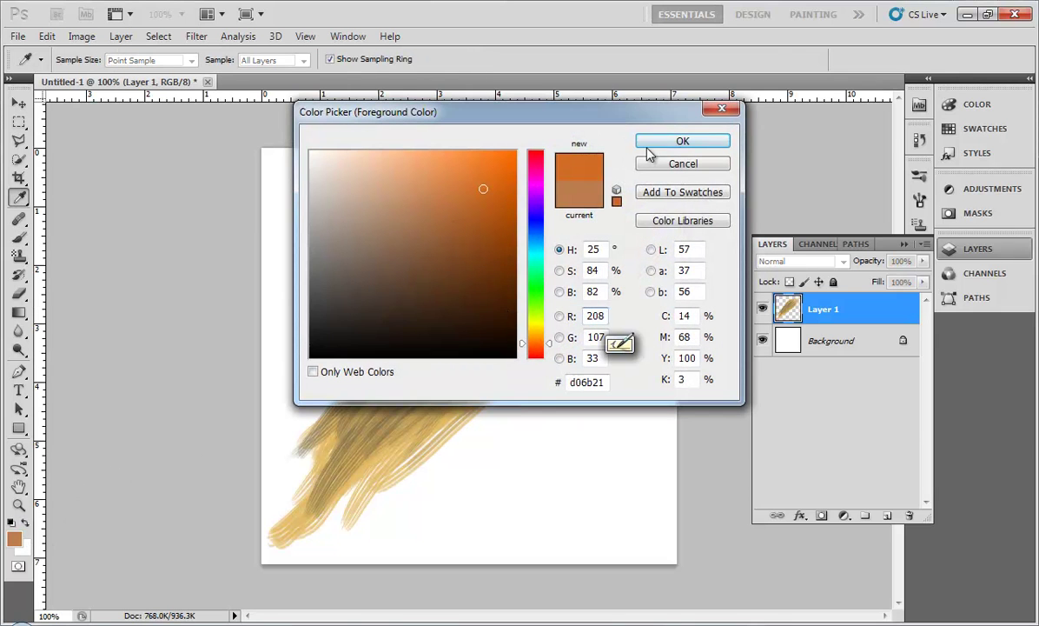
left_click(650, 143)
left_click_drag(429, 263, 526, 209)
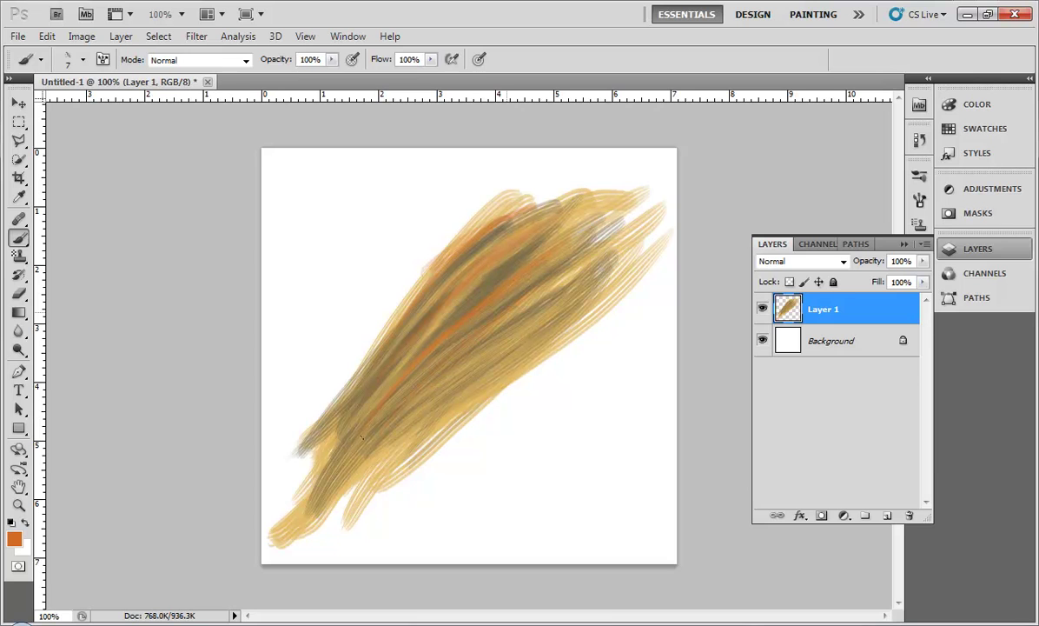
left_click_drag(330, 451, 293, 507)
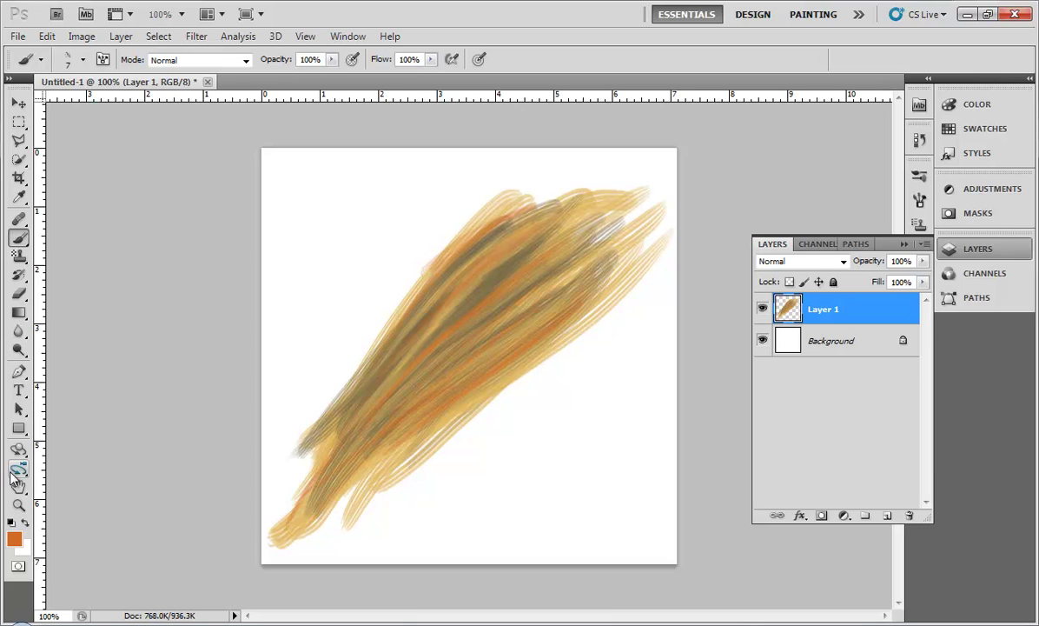
Step: Choose a near-black brown foreground colour and paint deep shadow strands along the upper edge and middle of the lock
left_click(14, 538)
left_click(375, 305)
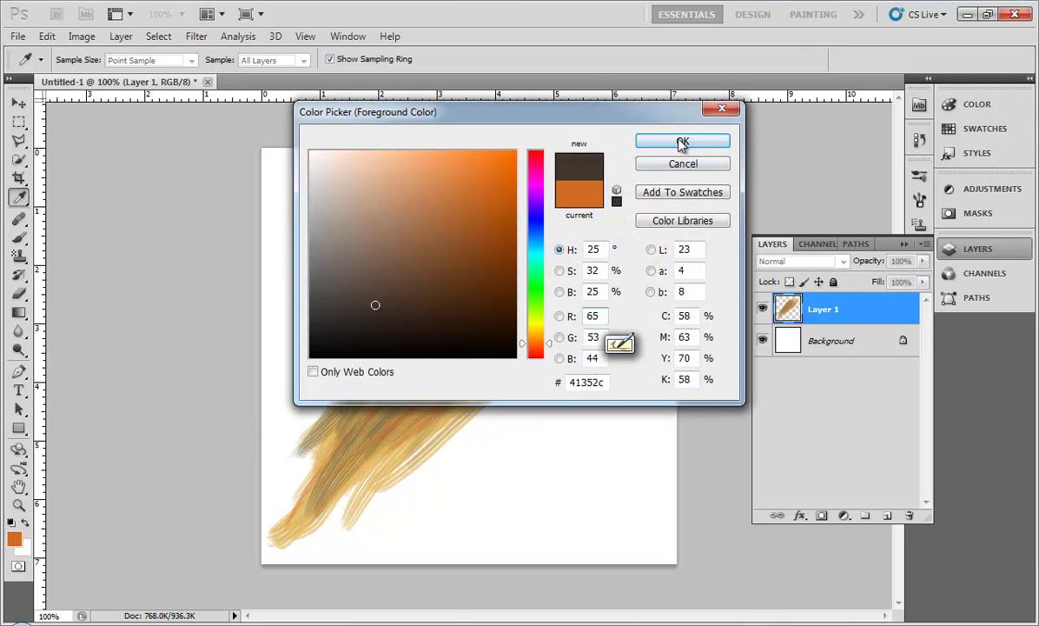
left_click(365, 326)
left_click(681, 142)
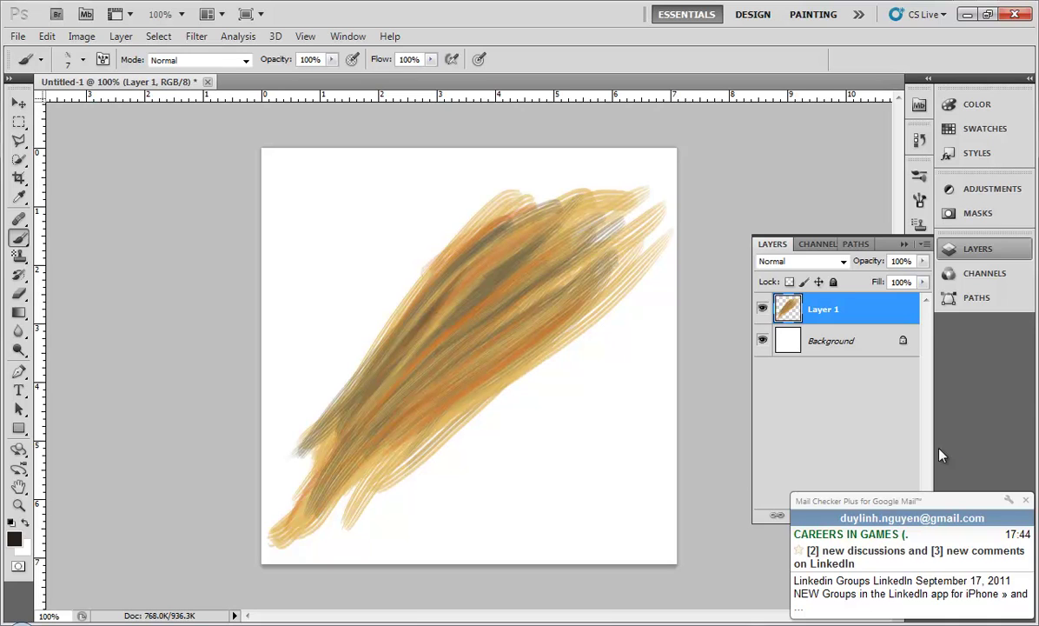
left_click_drag(437, 279, 396, 340)
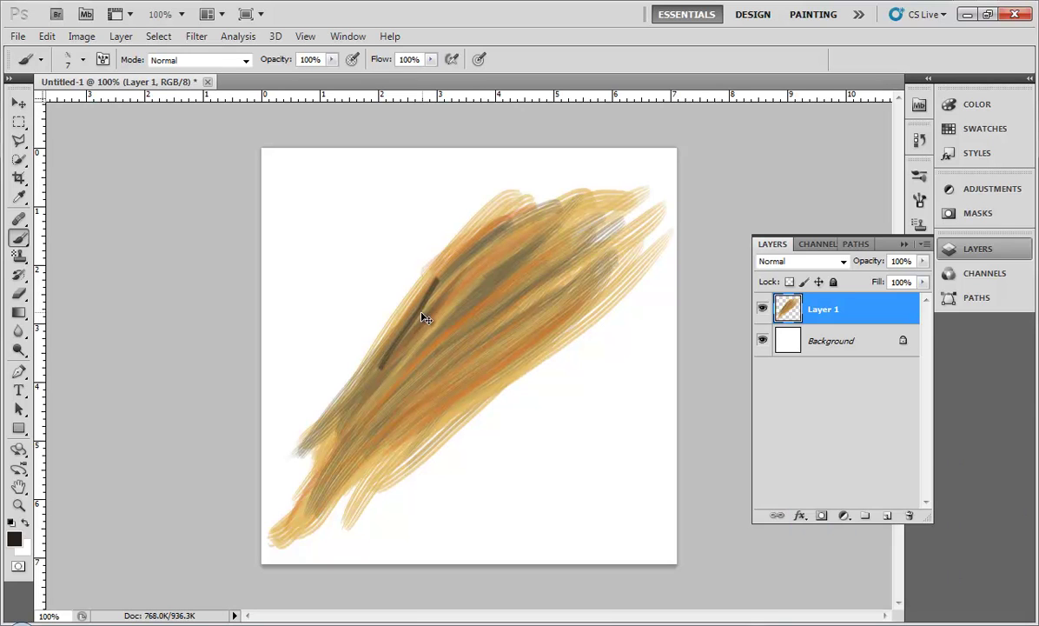
key("ctrl+z")
mouse_move(441, 282)
left_mouse_down()
mouse_move(356, 397)
mouse_move(462, 265)
mouse_move(297, 495)
mouse_move(390, 351)
mouse_move(298, 477)
left_mouse_up()
mouse_move(320, 414)
left_mouse_down()
mouse_move(469, 260)
mouse_move(366, 415)
left_mouse_up()
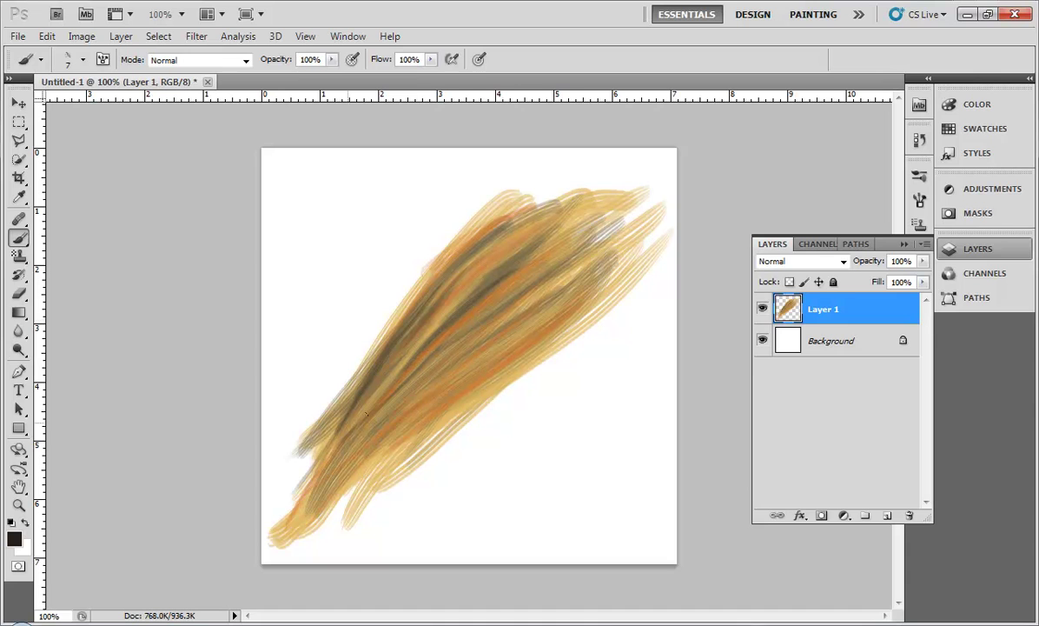
mouse_move(580, 247)
left_mouse_down()
mouse_move(373, 413)
mouse_move(559, 247)
mouse_move(479, 319)
mouse_move(599, 227)
mouse_move(589, 255)
left_mouse_up()
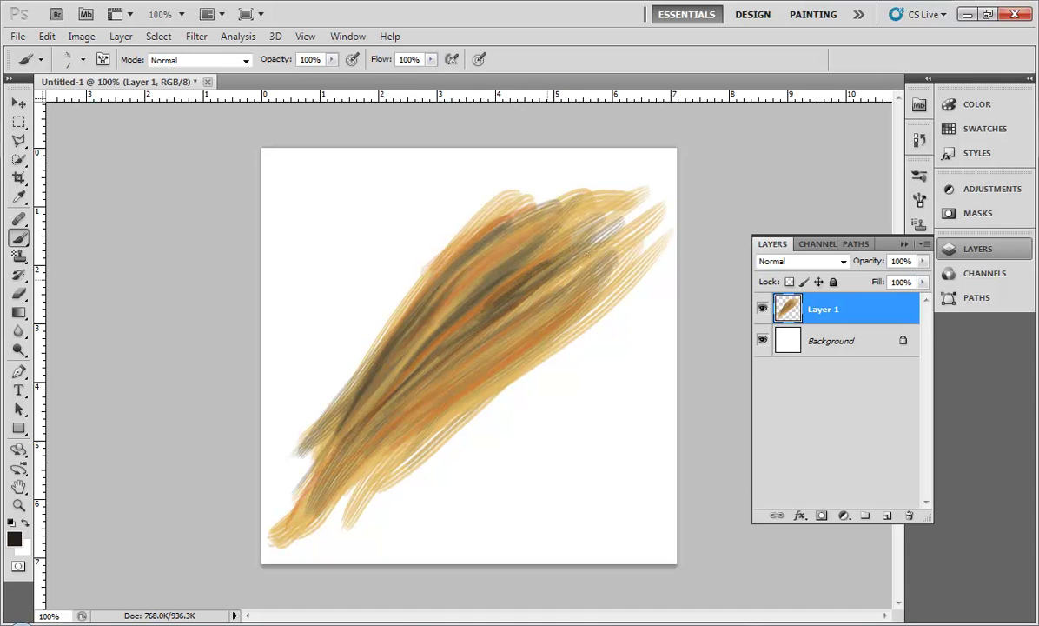
left_click_drag(561, 310, 396, 386)
Step: Paint light highlight strands over the middle of the lock in white and in pale yellow #f7dd8e
left_click(26, 522)
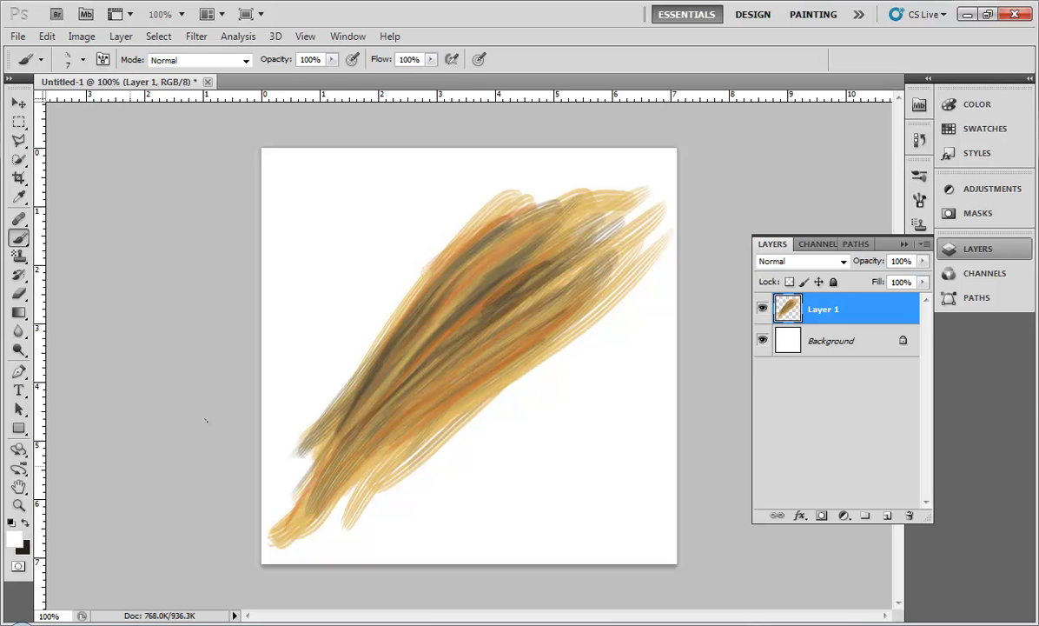
left_click_drag(437, 304, 343, 380)
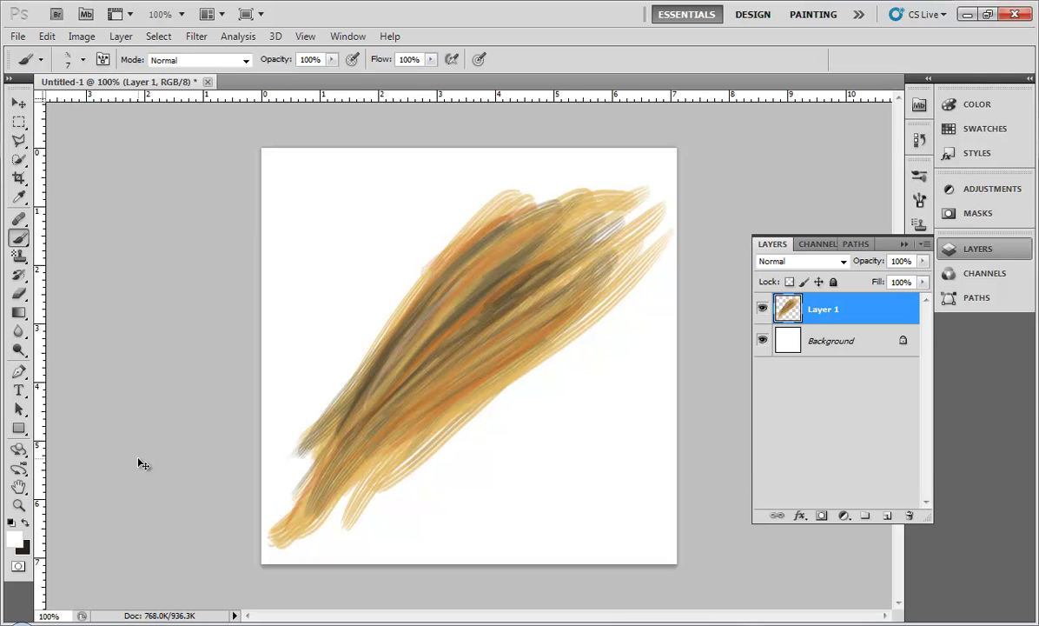
left_click(13, 537)
left_click_drag(539, 342, 537, 331)
left_click(380, 165)
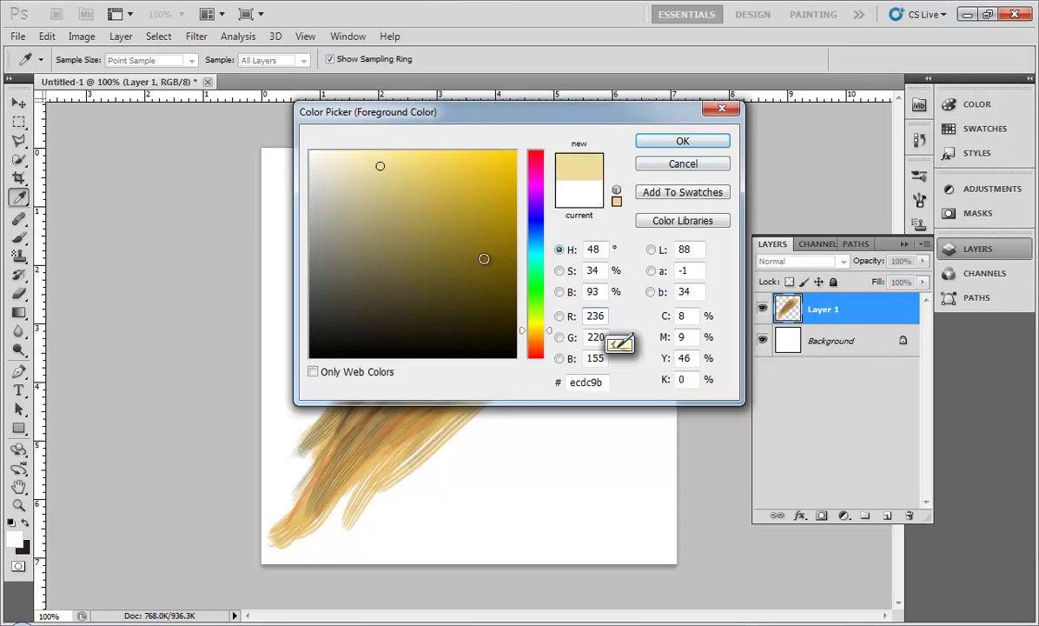
left_click(522, 331)
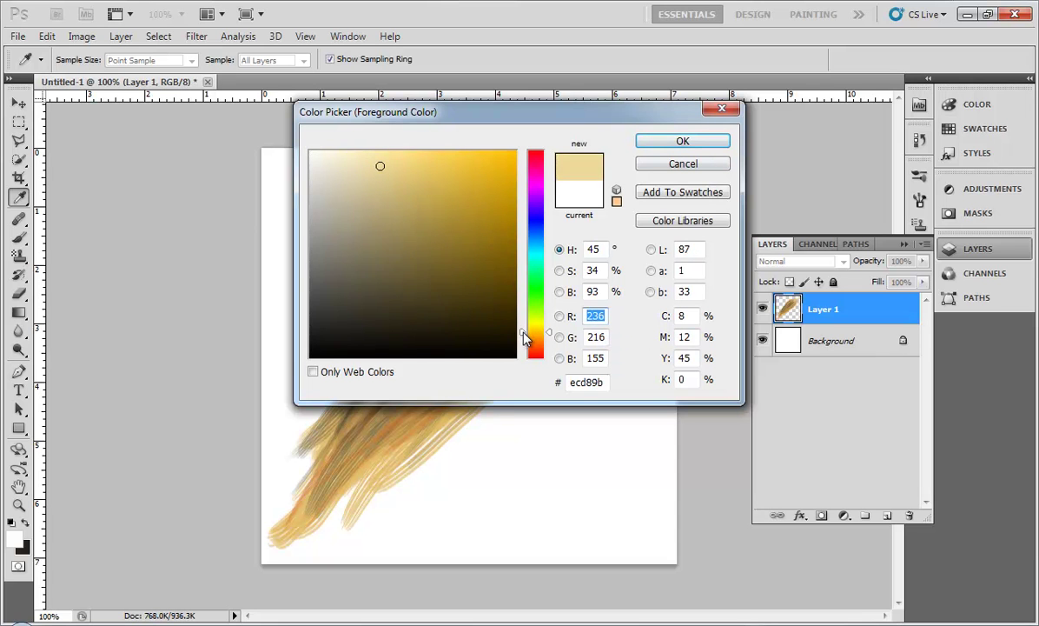
left_click(397, 157)
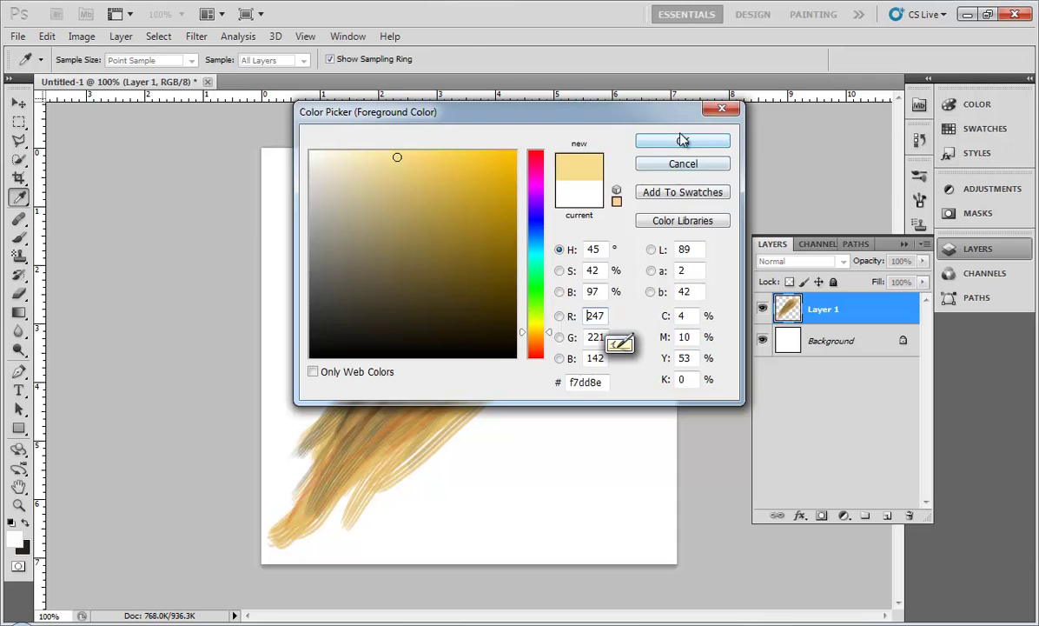
left_click(683, 141)
mouse_move(512, 304)
left_mouse_down()
mouse_move(452, 313)
mouse_move(568, 269)
left_mouse_up()
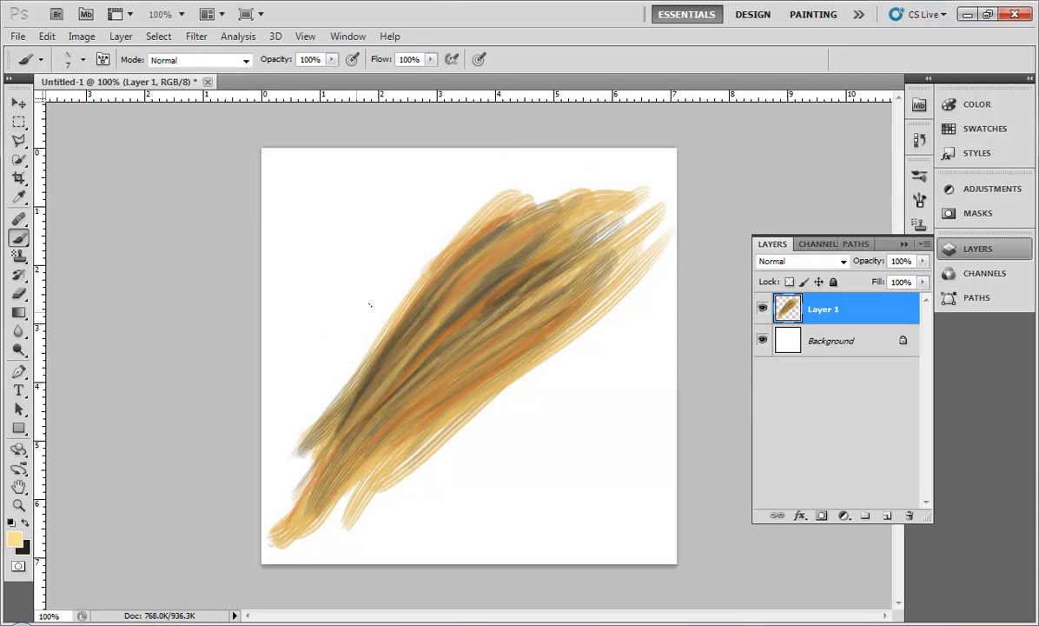
Step: Switch to a plain 3 px brush at 70% opacity with Shape Dynamics and Transfer turned on
right_click(394, 295)
left_click_drag(574, 451, 576, 392)
left_click(449, 393)
left_click(207, 375)
left_click_drag(368, 401, 316, 468)
left_click_drag(414, 338, 345, 441)
key("F5")
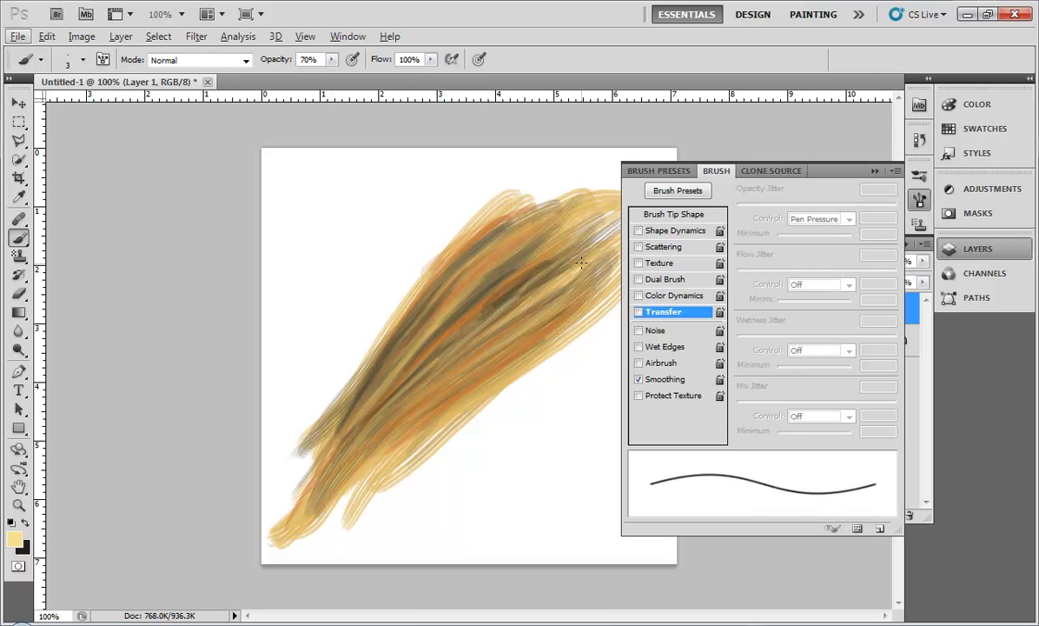
left_click(657, 231)
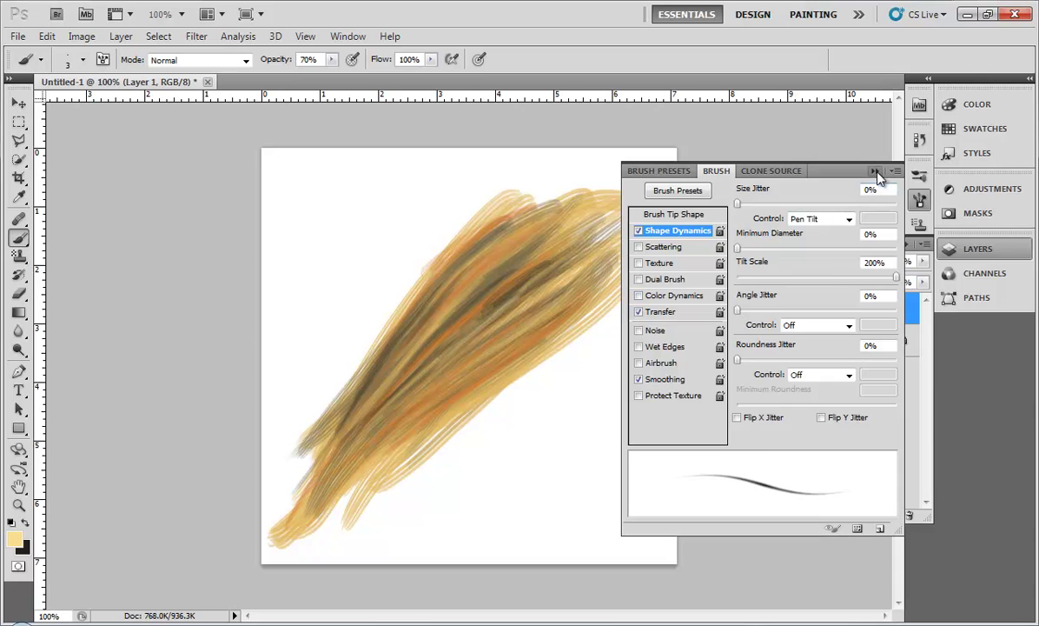
left_click(875, 171)
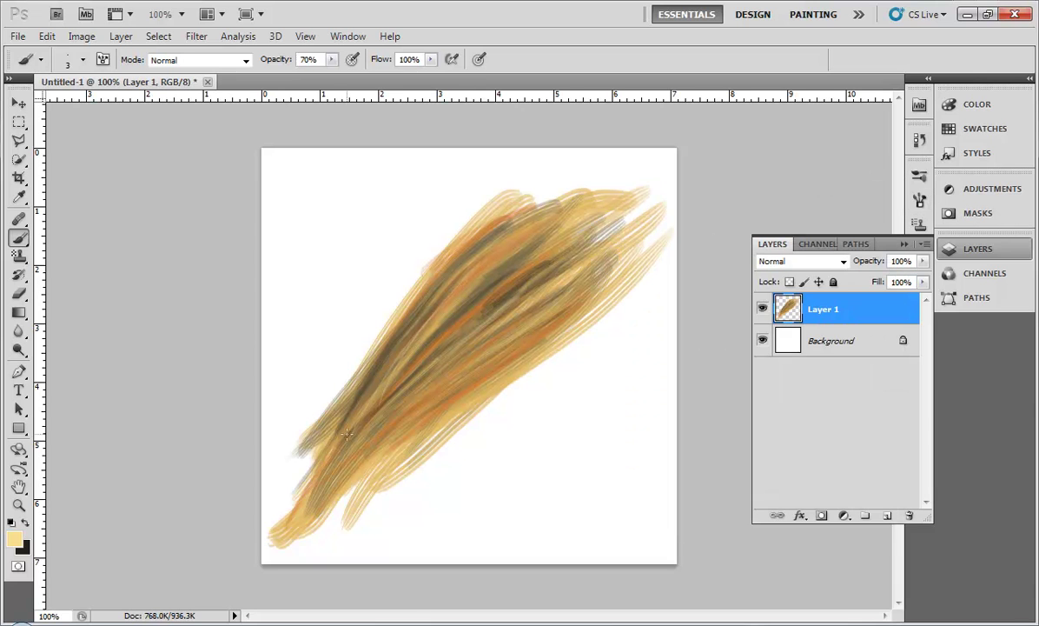
Step: Paint fine pale yellow highlight hairs lengthwise across the dark parts of the lock and down to its lower tip
left_click_drag(386, 374, 528, 257)
left_click_drag(429, 327, 516, 265)
left_click_drag(360, 374, 522, 269)
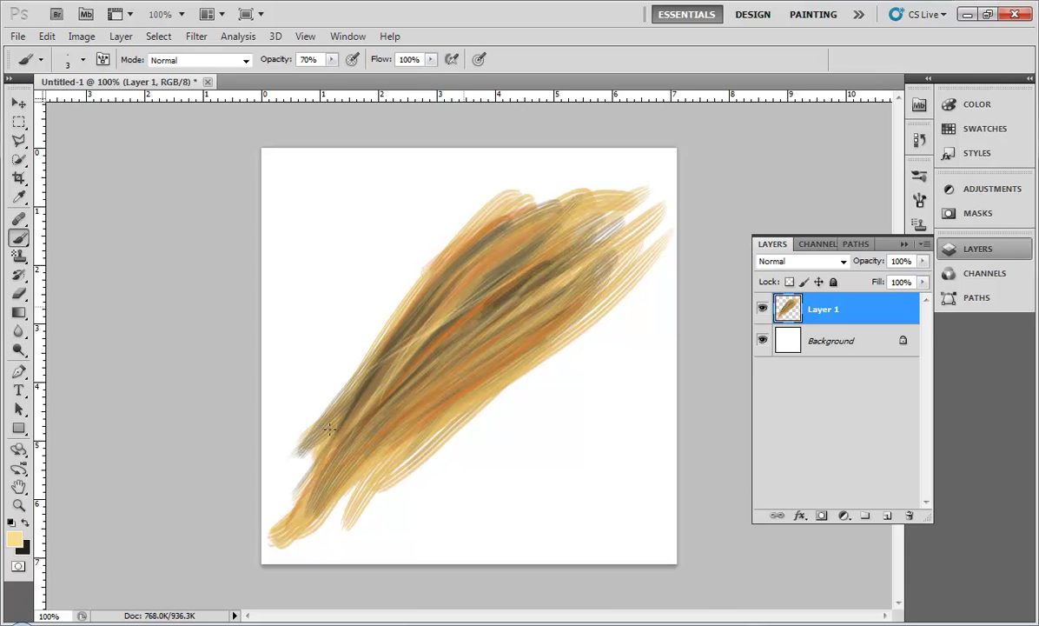
left_click_drag(459, 261, 315, 467)
mouse_move(447, 346)
left_mouse_down()
mouse_move(352, 374)
mouse_move(456, 274)
mouse_move(437, 367)
left_mouse_up()
left_click_drag(380, 437, 550, 283)
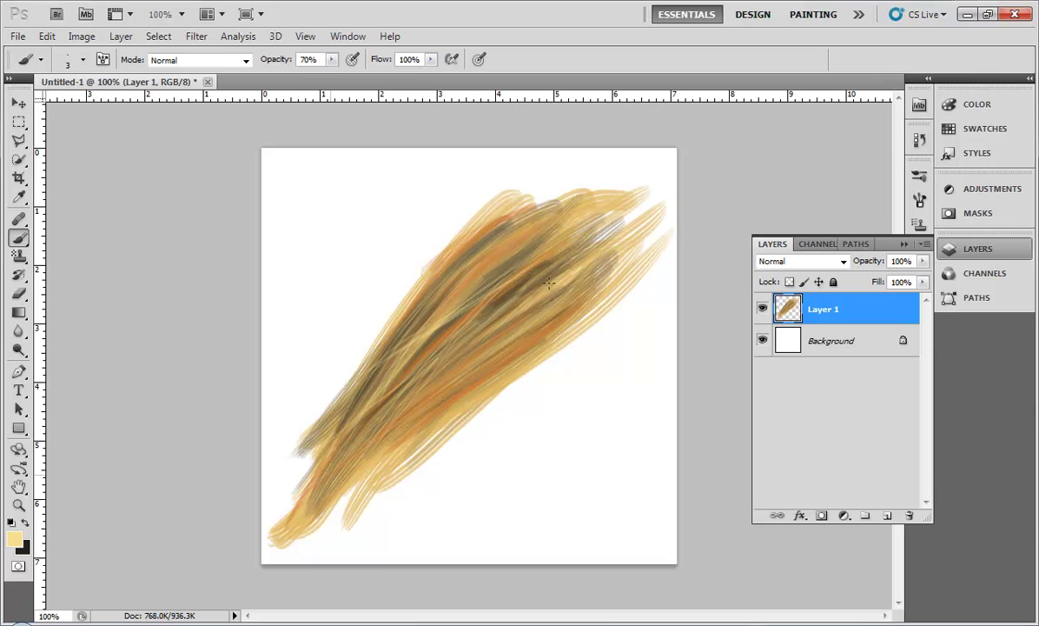
mouse_move(550, 237)
left_mouse_down()
mouse_move(443, 257)
mouse_move(400, 350)
left_mouse_up()
mouse_move(459, 258)
left_mouse_down()
mouse_move(393, 288)
mouse_move(474, 239)
left_mouse_up()
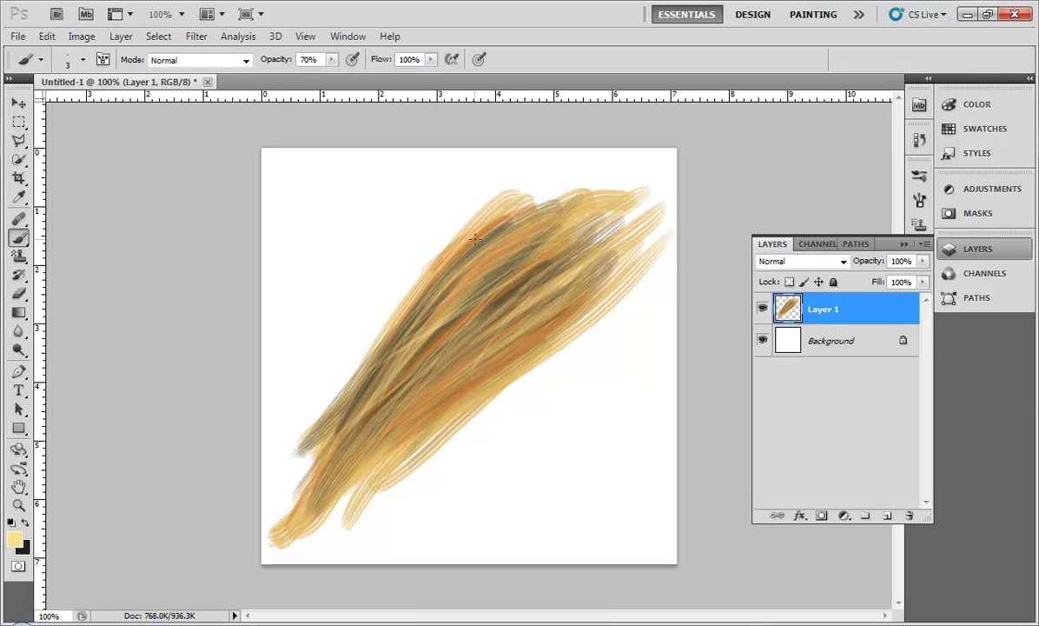
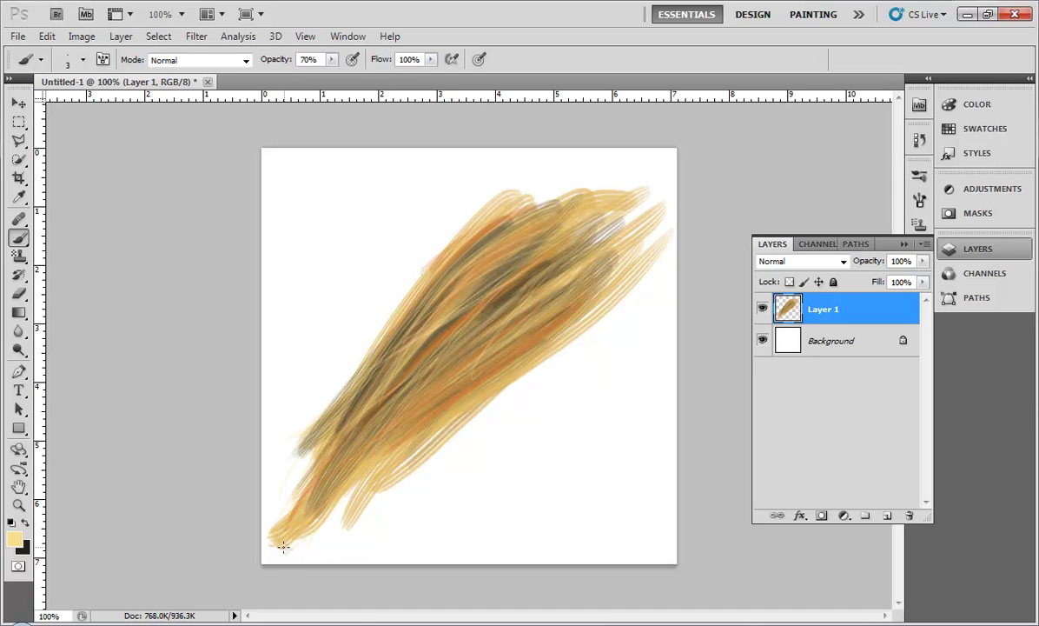
left_click_drag(528, 287, 357, 421)
left_click_drag(512, 306, 370, 428)
left_click_drag(543, 278, 382, 439)
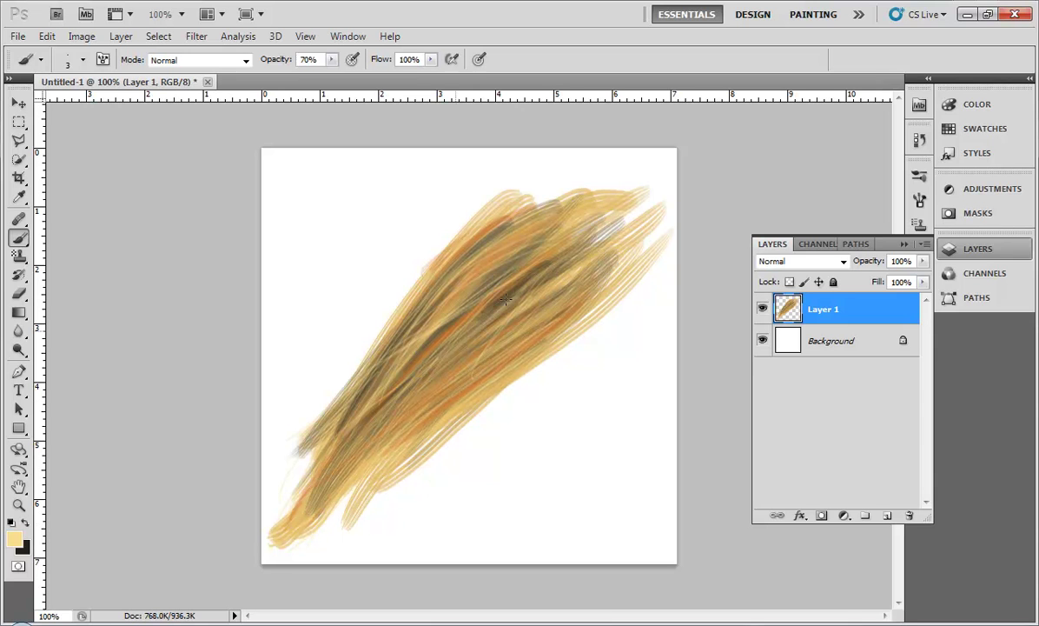
Step: Sample a medium brown from the lock and paint fine stray hairs at its lower tip and along its upper edge
left_click(340, 385, "alt")
mouse_move(328, 442)
left_mouse_down()
mouse_move(311, 465)
mouse_move(319, 452)
mouse_move(262, 511)
left_mouse_up()
left_click_drag(335, 437, 280, 514)
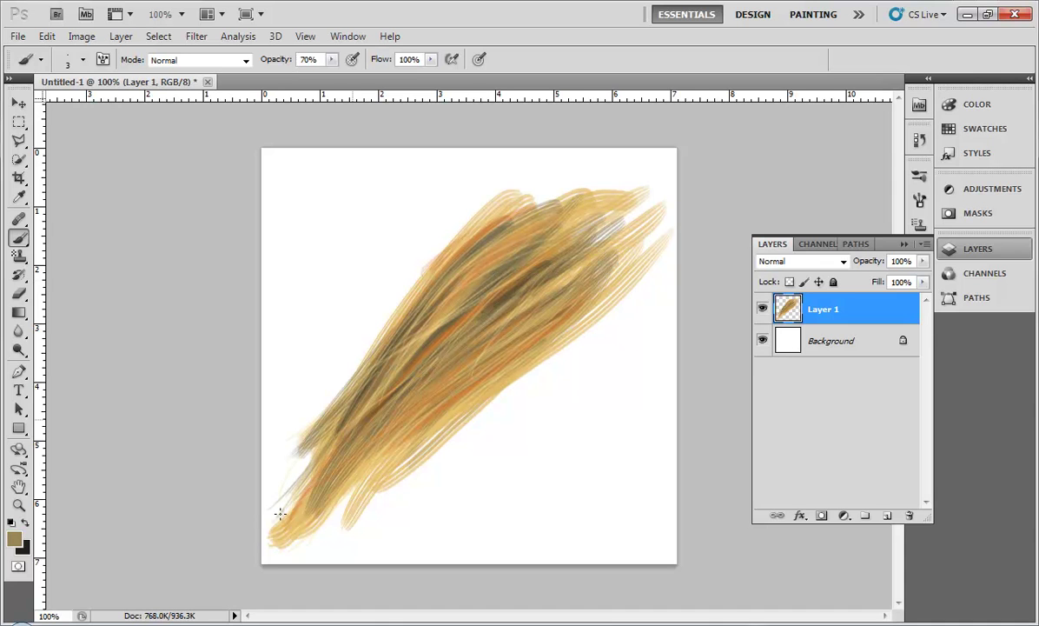
mouse_move(417, 406)
left_mouse_down()
mouse_move(277, 543)
mouse_move(303, 558)
left_mouse_up()
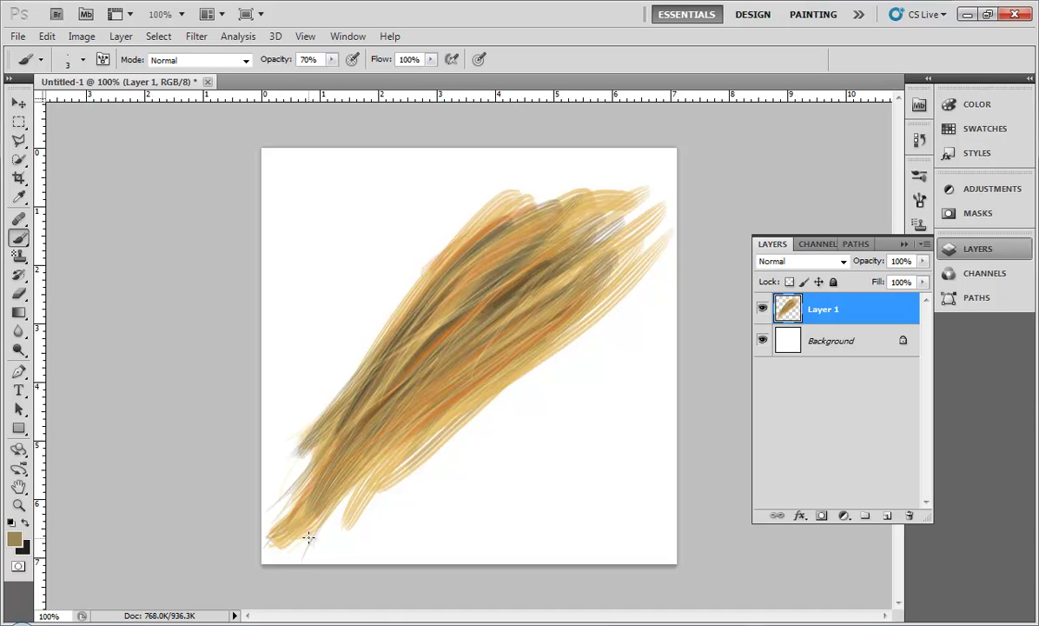
left_click_drag(432, 288, 356, 389)
mouse_move(395, 316)
left_mouse_down()
mouse_move(315, 435)
mouse_move(420, 291)
left_mouse_up()
left_click_drag(380, 343, 515, 211)
left_click_drag(411, 288, 576, 195)
left_click_drag(490, 215, 557, 184)
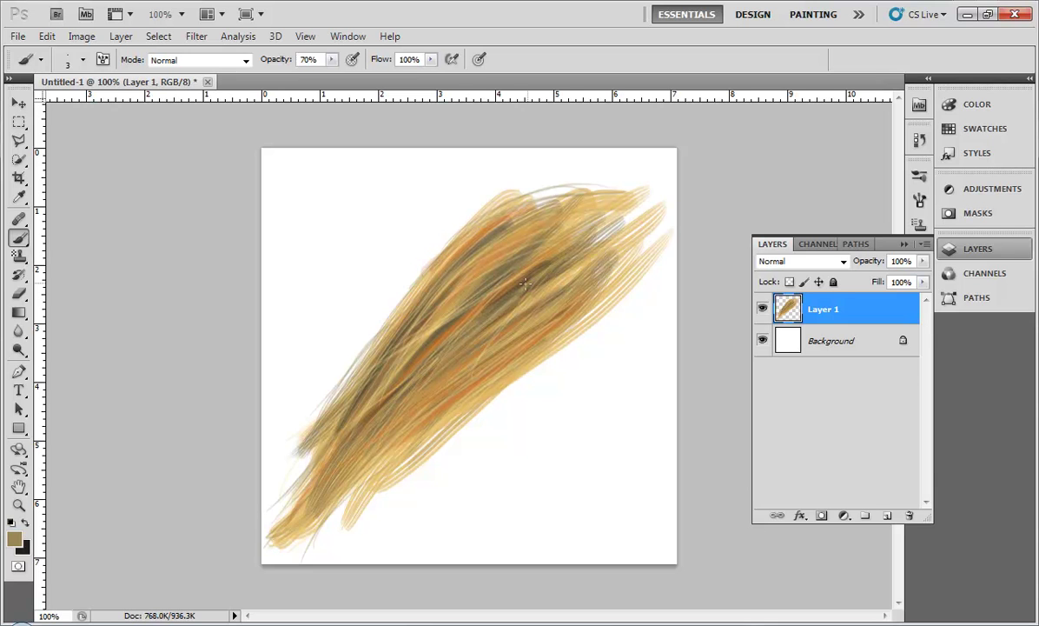
Step: Paint fine brown hairs along the lower edge of the lock, extending past its loose ends
mouse_move(544, 334)
left_mouse_down()
mouse_move(417, 452)
mouse_move(378, 519)
left_mouse_up()
left_click_drag(446, 420, 358, 505)
left_click_drag(387, 467, 341, 528)
left_click_drag(407, 450, 335, 540)
left_click_drag(365, 483, 343, 534)
left_click_drag(466, 402, 348, 526)
left_click_drag(556, 340, 622, 272)
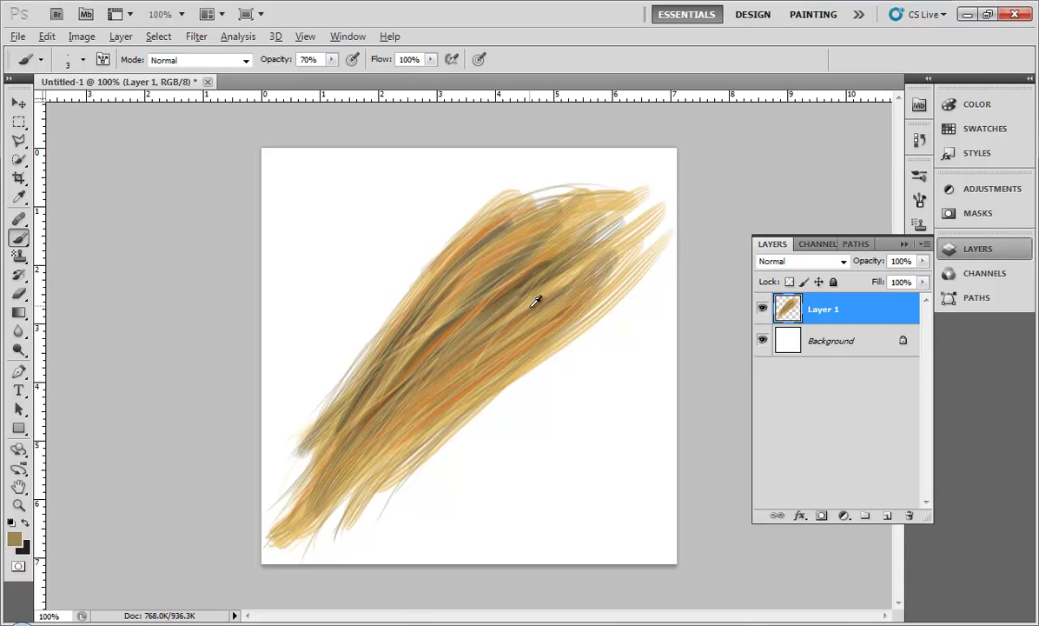
Step: Sample orange from the lock and paint fine orange hairs along its lower and upper edges
left_click(553, 326, "alt")
left_click_drag(562, 331, 367, 503)
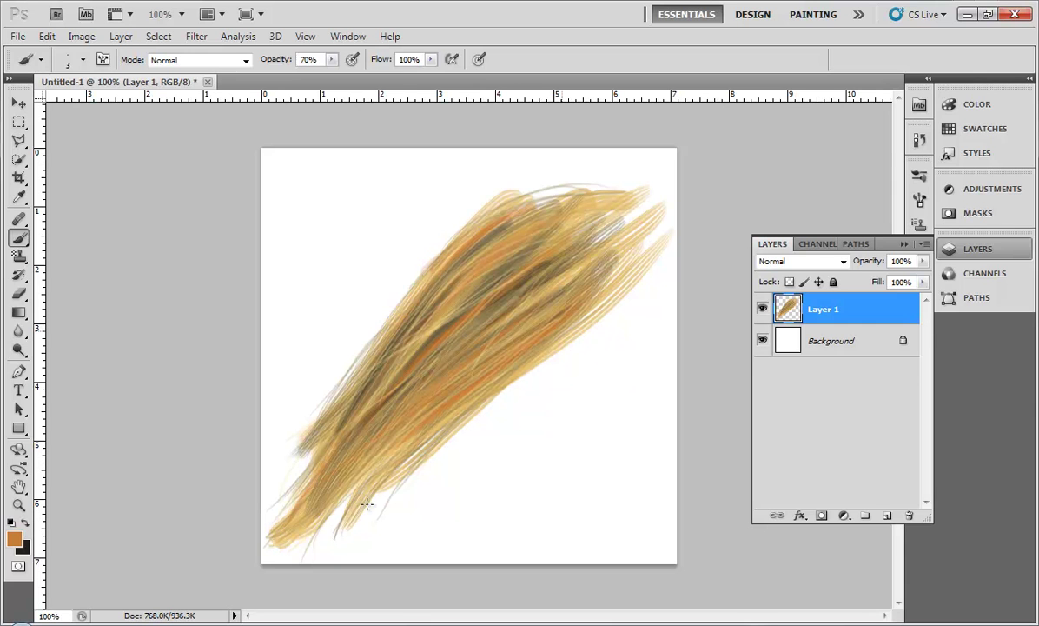
left_click_drag(574, 335, 396, 471)
left_click_drag(489, 392, 374, 509)
mouse_move(413, 460)
left_mouse_down()
mouse_move(362, 491)
mouse_move(335, 490)
mouse_move(453, 377)
mouse_move(542, 356)
left_mouse_up()
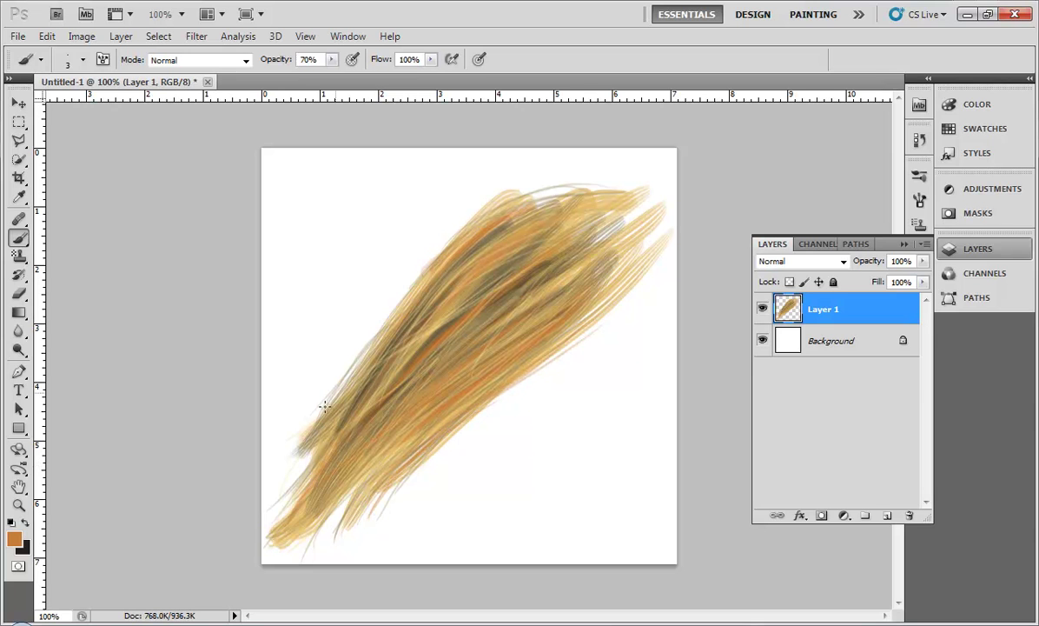
mouse_move(283, 475)
left_mouse_down()
mouse_move(329, 413)
mouse_move(283, 490)
mouse_move(347, 409)
mouse_move(270, 513)
mouse_move(332, 418)
mouse_move(270, 539)
mouse_move(387, 354)
mouse_move(290, 499)
mouse_move(474, 263)
mouse_move(321, 433)
mouse_move(445, 249)
mouse_move(359, 384)
mouse_move(392, 292)
mouse_move(542, 219)
left_mouse_up()
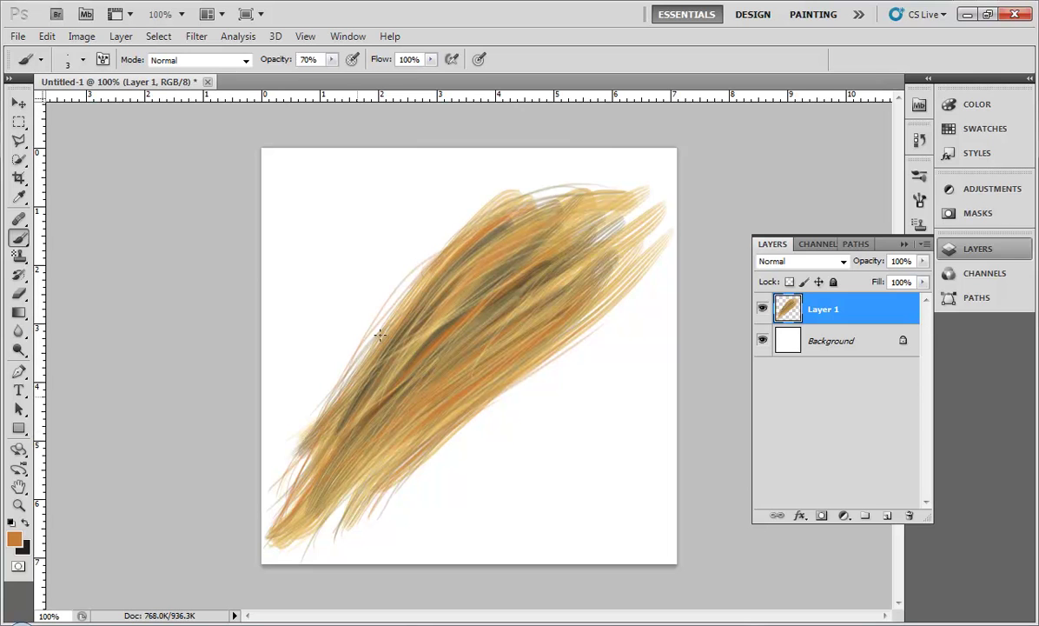
mouse_move(405, 288)
left_mouse_down()
mouse_move(430, 221)
mouse_move(478, 185)
mouse_move(513, 179)
mouse_move(478, 258)
left_mouse_up()
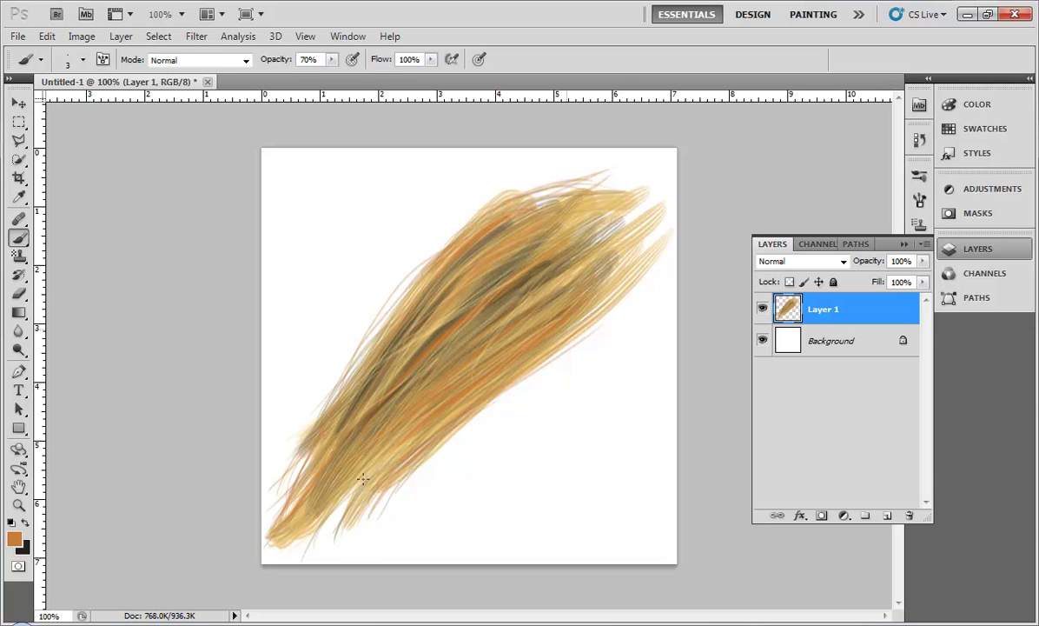
Step: Swap to the near-black brown, lower the brush opacity to 30% and paint fine shadow hairs through the lock
left_click(25, 523)
left_click_drag(435, 304, 475, 276)
left_click_drag(420, 320, 502, 266)
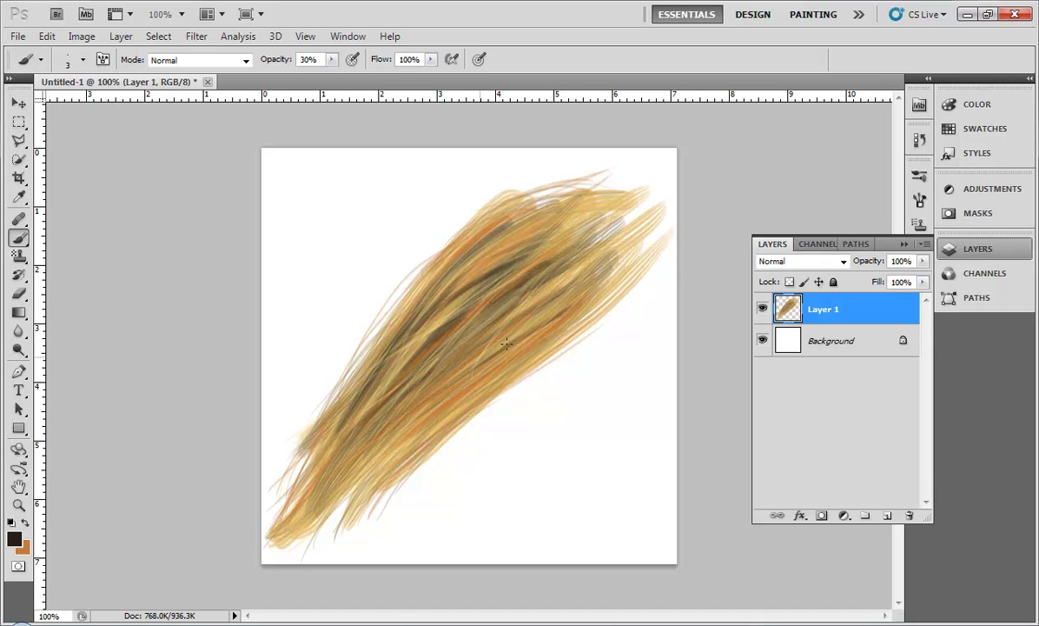
mouse_move(533, 332)
left_mouse_down()
mouse_move(398, 436)
mouse_move(544, 297)
mouse_move(426, 383)
left_mouse_up()
left_click_drag(569, 278, 339, 451)
left_click_drag(448, 417, 298, 518)
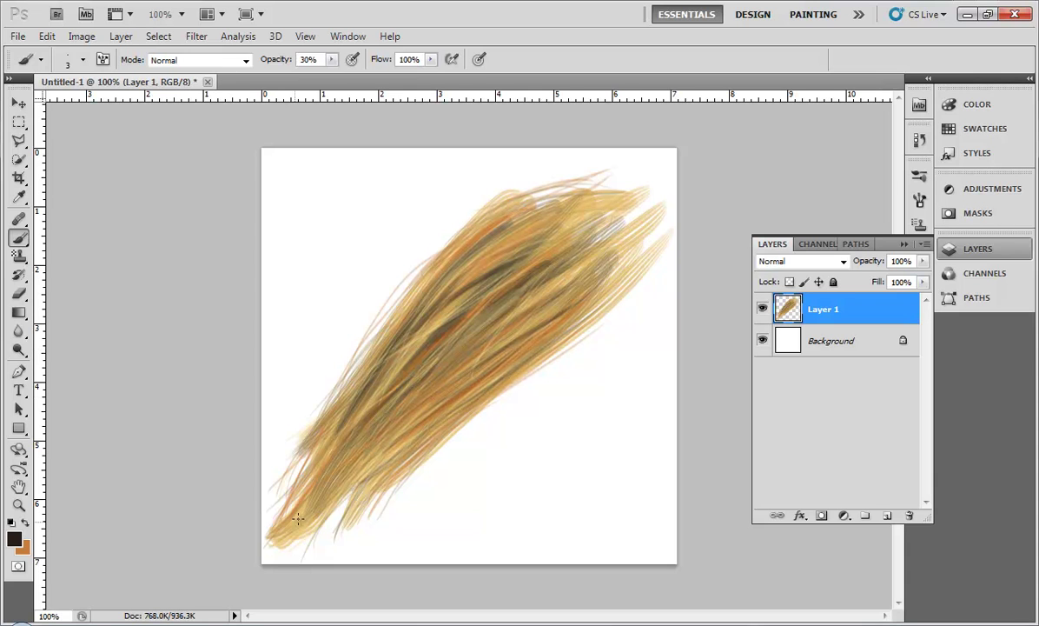
Step: Set up the Eraser with a 13 px round tip, enabling Shape Dynamics and Transfer with opacity controlled by Pen Pressure
left_click(19, 293)
right_click(346, 361)
left_click(414, 478)
left_click(209, 334)
key("F5")
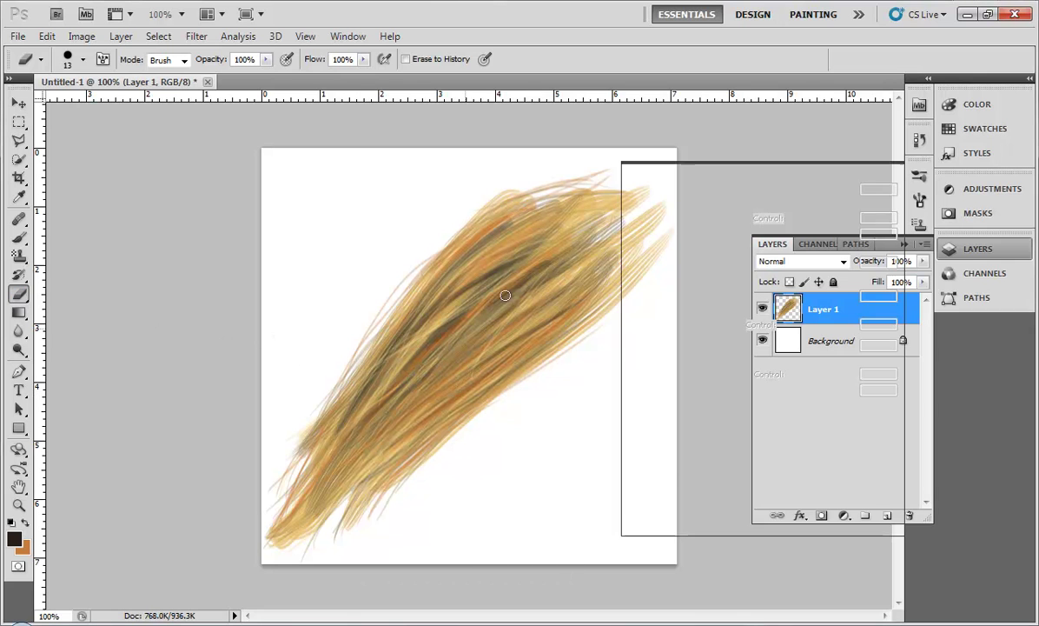
left_click(639, 230)
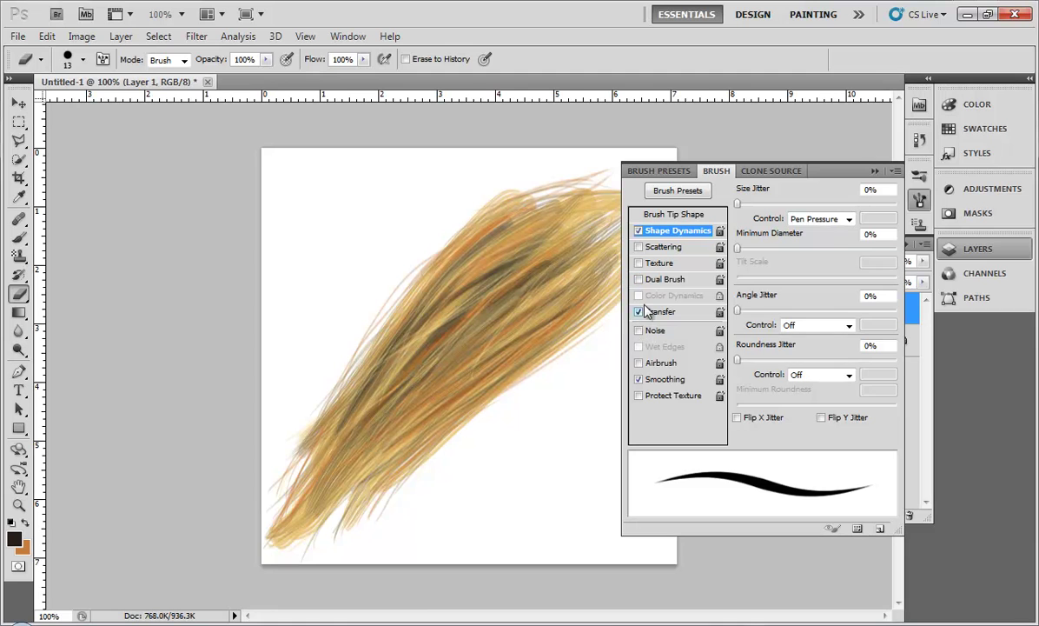
left_click(639, 311)
left_click(667, 314)
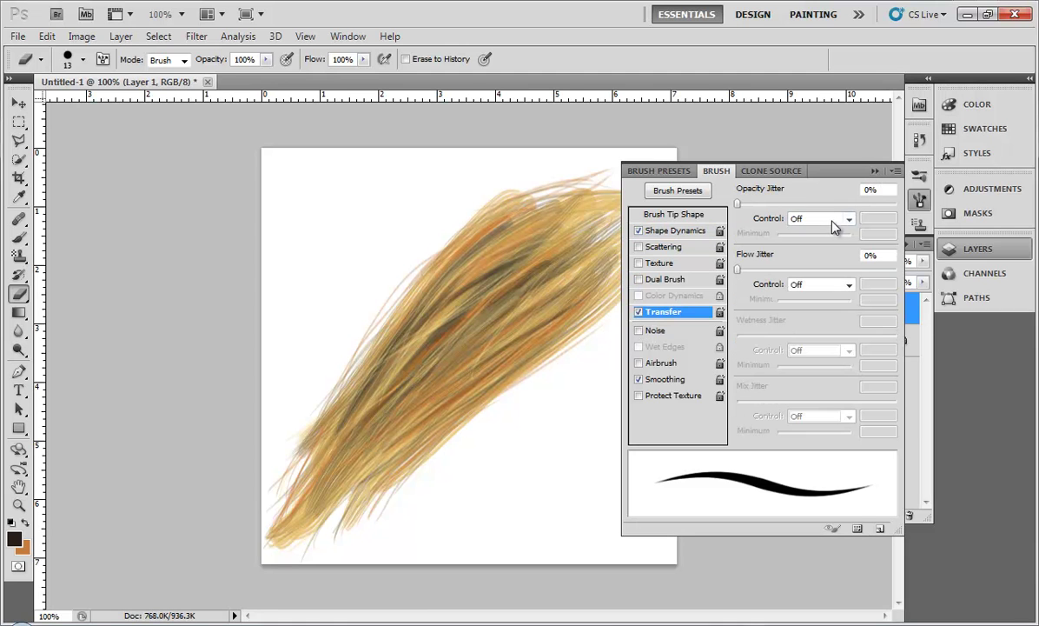
left_click(848, 219)
left_click(817, 261)
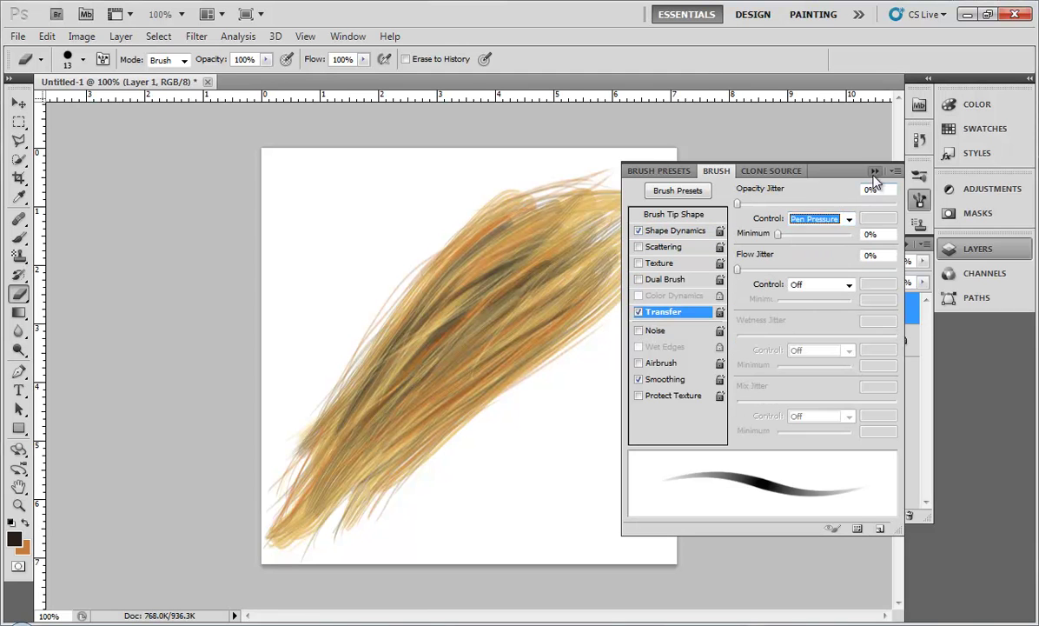
key("F5")
Step: Reduce the eraser to 3 px at 60% opacity and erase fine gaps between the hairs at the lock's lower tip
key("bracketleft")
key("bracketleft")
key("bracketleft")
key("bracketleft")
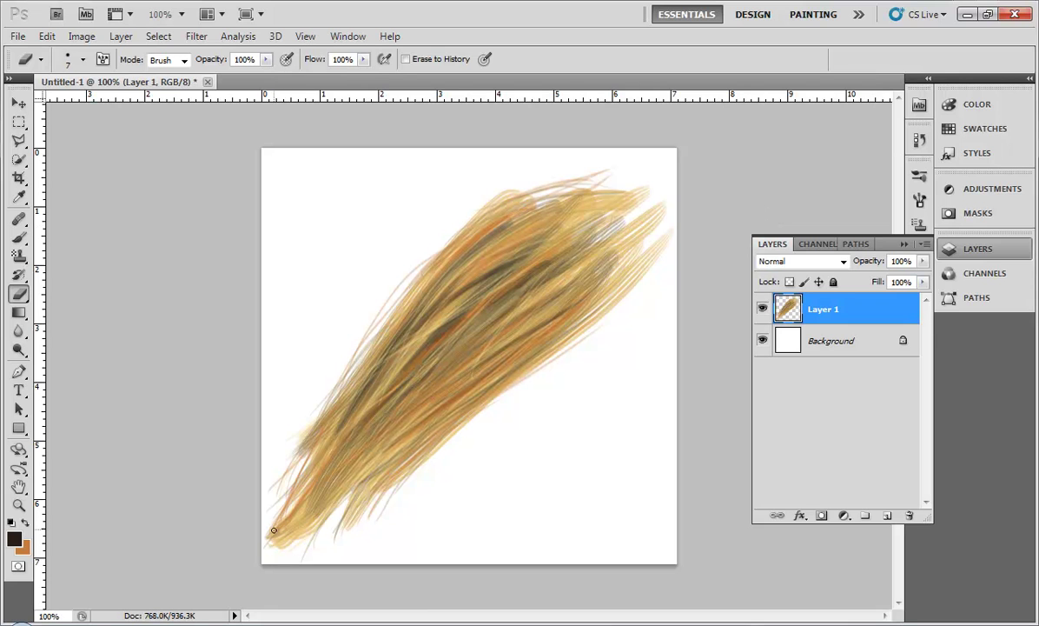
left_click_drag(267, 536, 365, 458)
key("ctrl+z")
key("6")
mouse_move(271, 538)
left_mouse_down()
mouse_move(356, 465)
mouse_move(271, 535)
mouse_move(321, 507)
left_mouse_up()
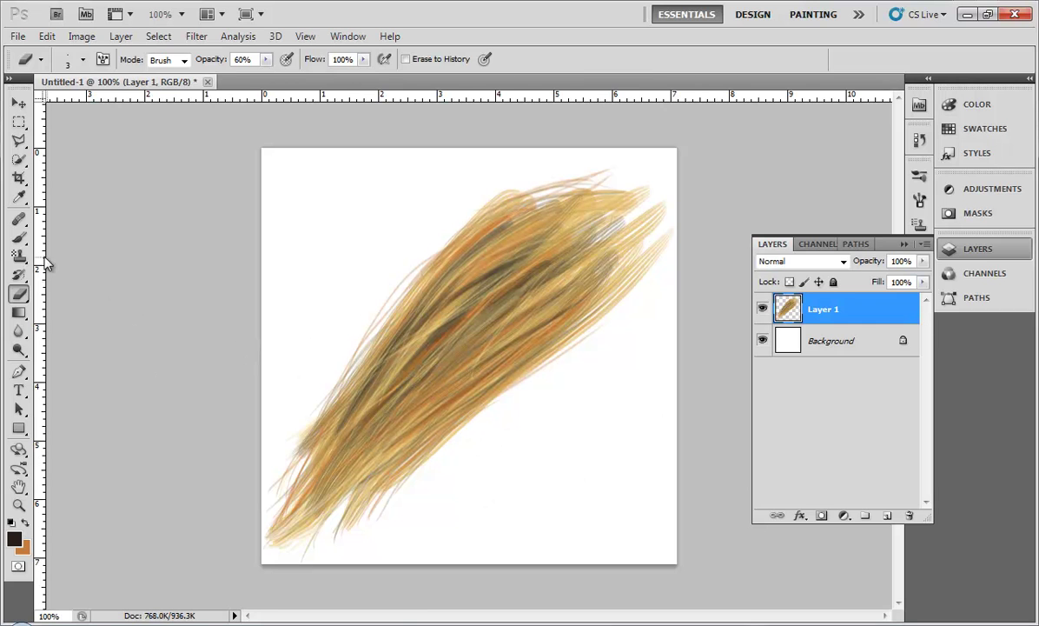
Step: Sample a golden tan from the lock with the Brush and fill the Background layer with it
left_click(19, 236)
key("super")
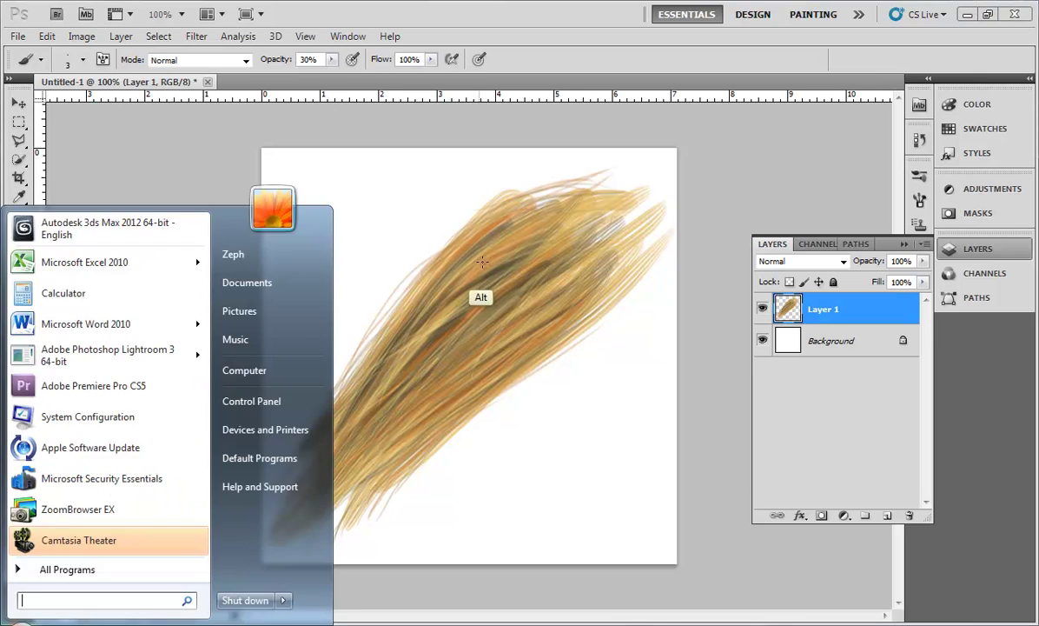
key("super")
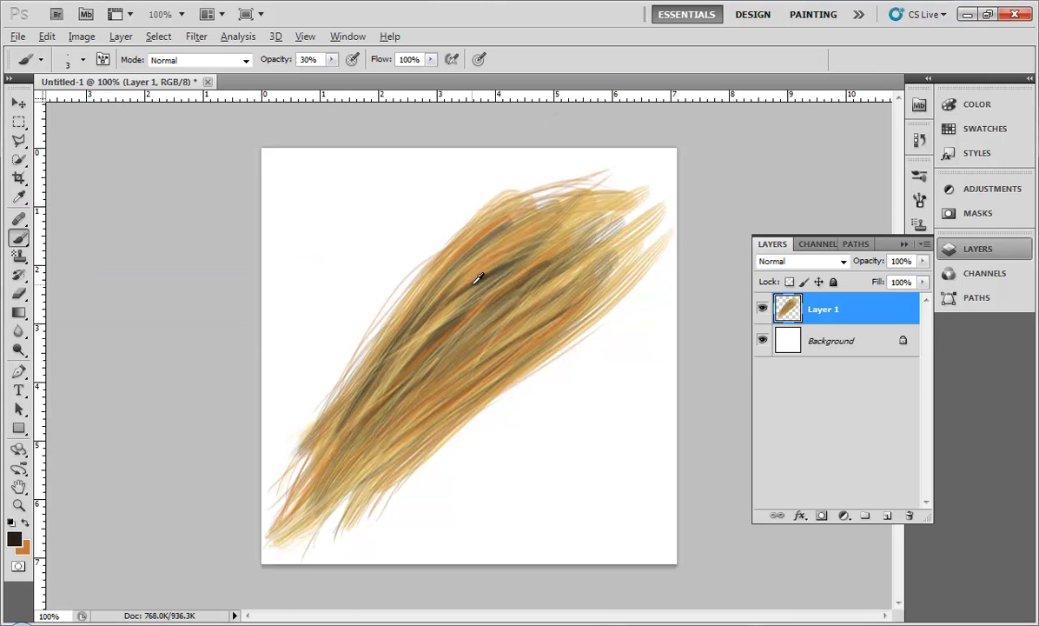
left_click(472, 274, "alt")
left_click(782, 339)
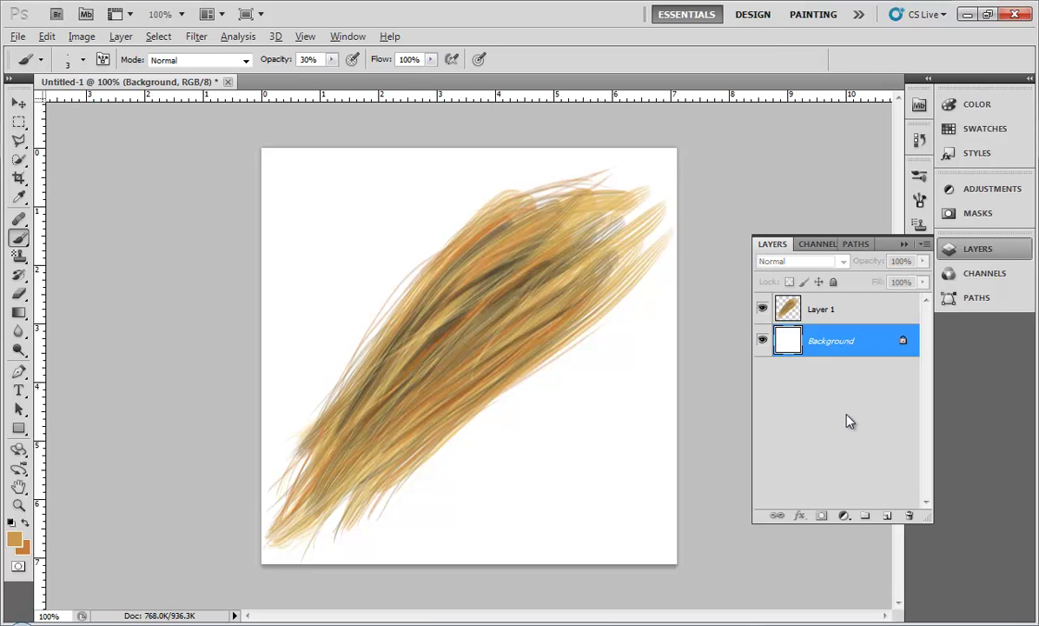
key("alt+BackSpace")
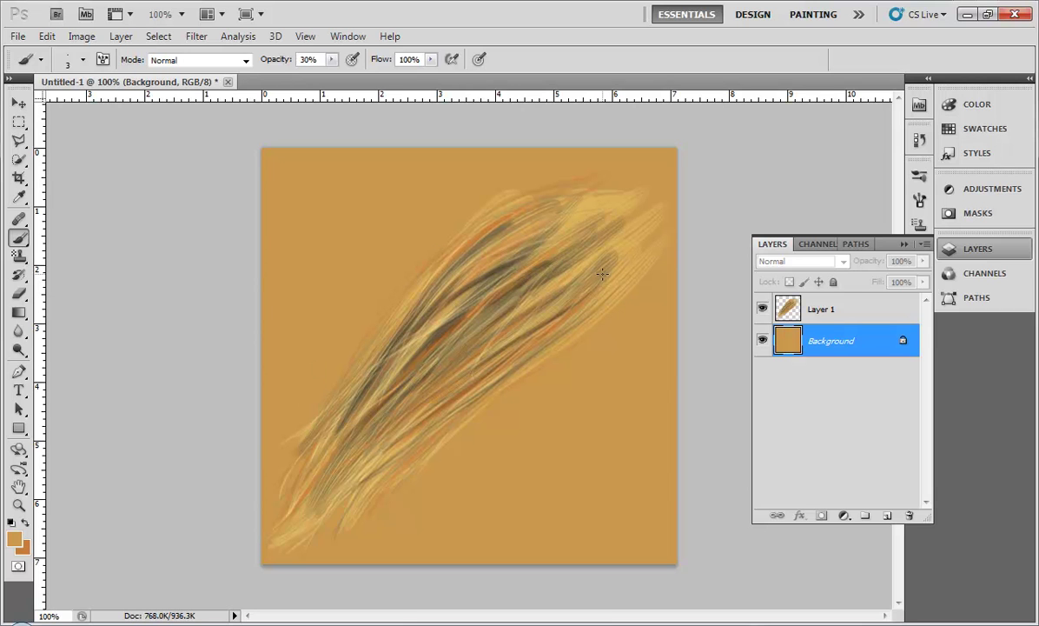
Step: Adjust the Background layer's Hue/Saturation to hue +1, saturation -10 and lightness +9
key("i")
key("ctrl+u")
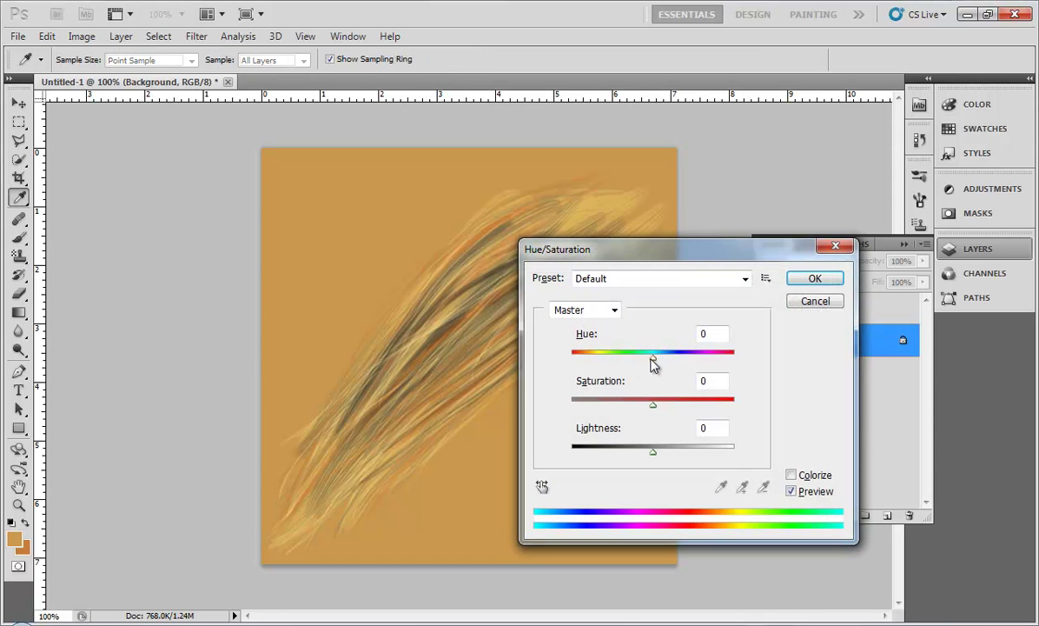
left_click_drag(654, 363, 654, 364)
left_click_drag(654, 404, 647, 410)
left_click_drag(654, 452, 660, 453)
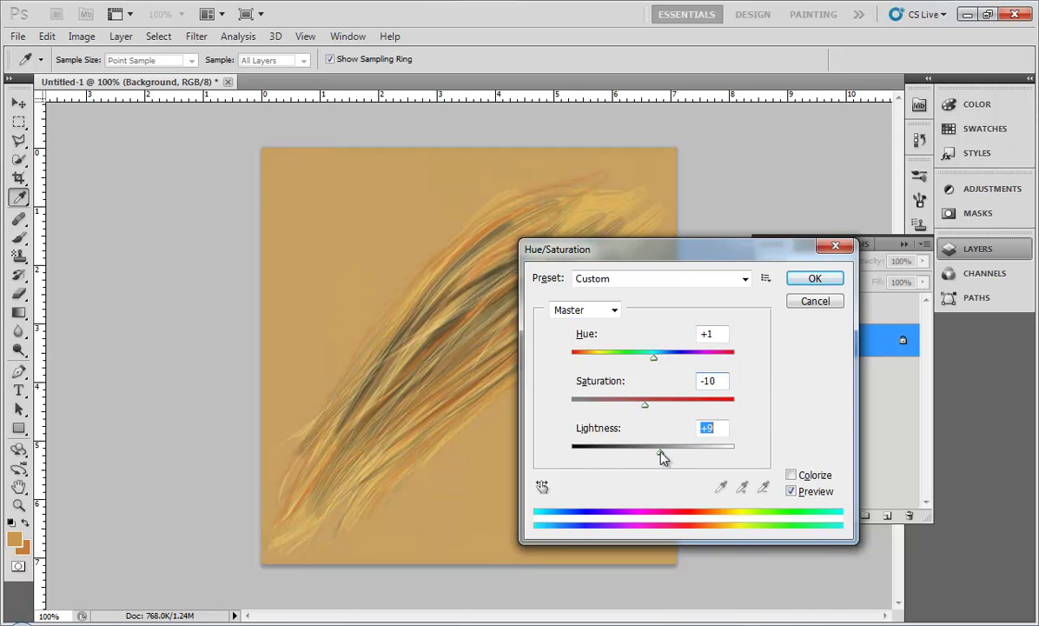
left_click(808, 284)
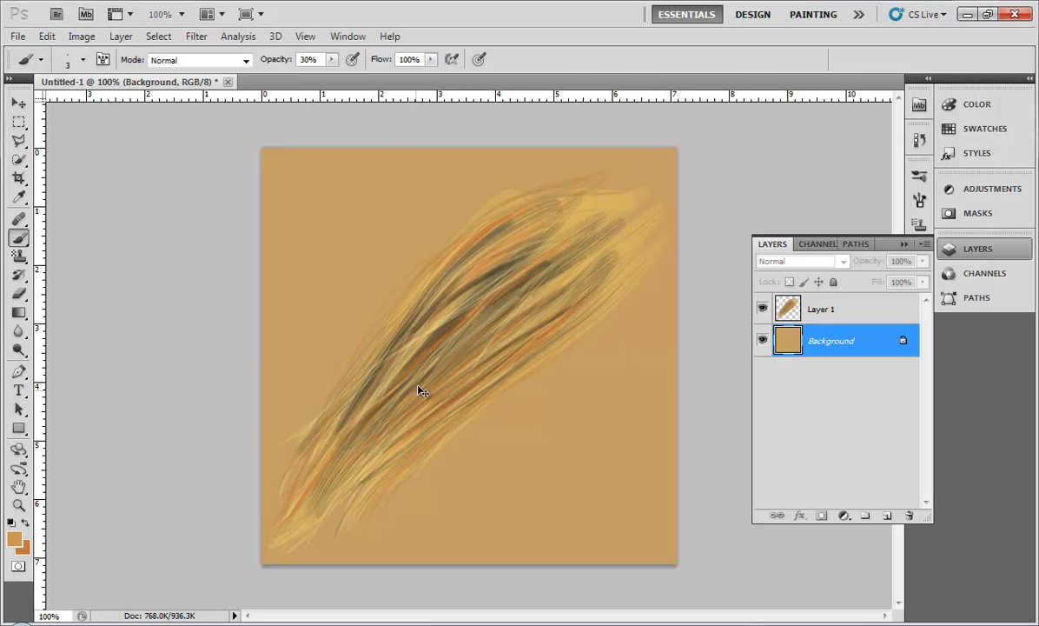
Step: Save Layer 1's transparency as an alpha channel, view the mask, and return to the RGB composite
left_click(787, 309, "ctrl")
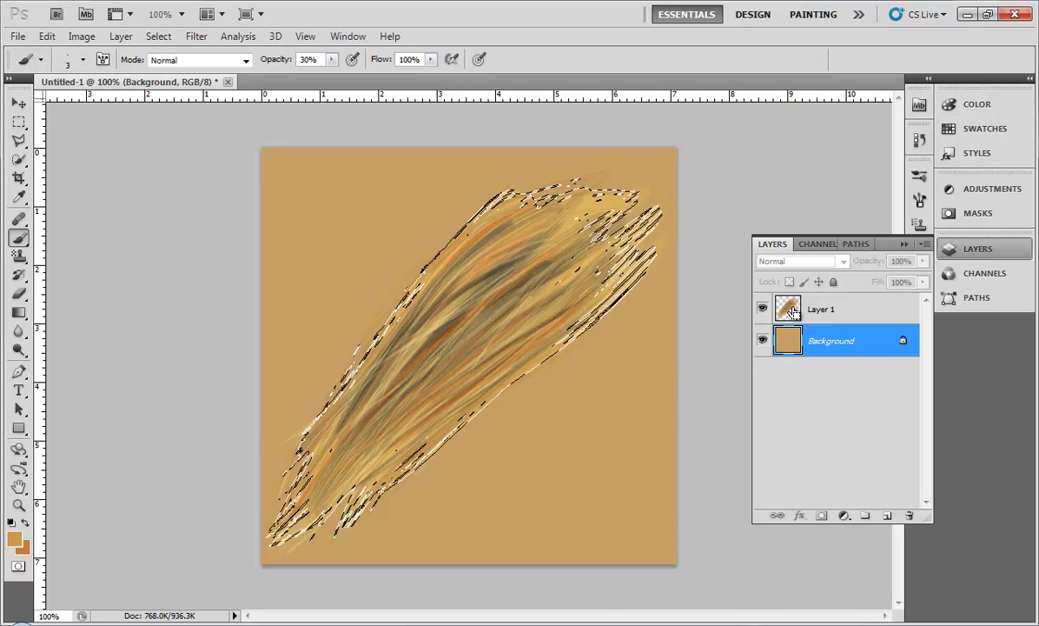
left_click(819, 245)
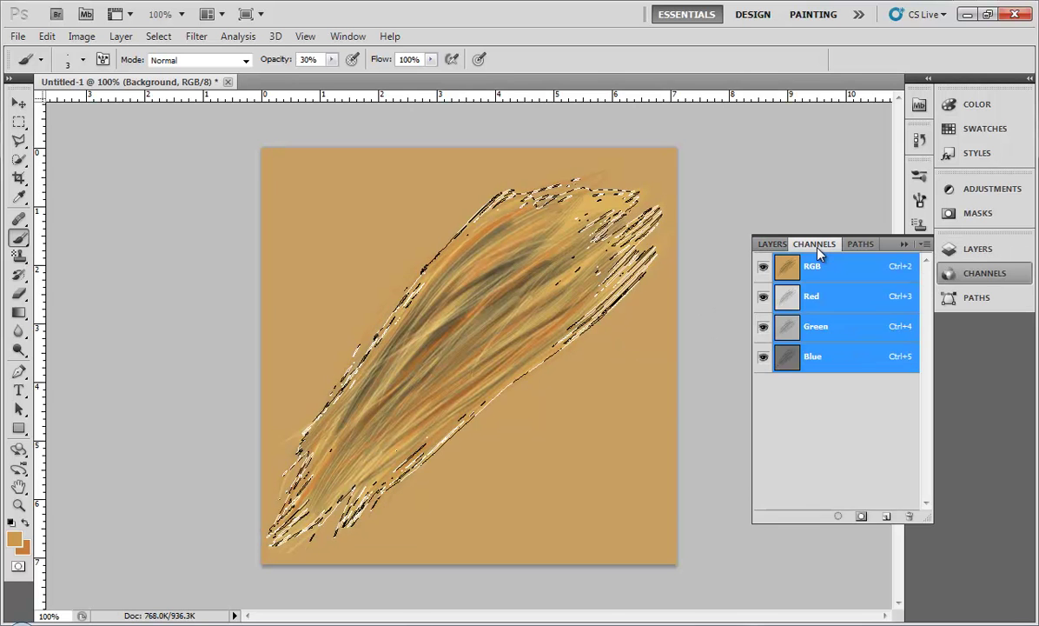
left_click(862, 516)
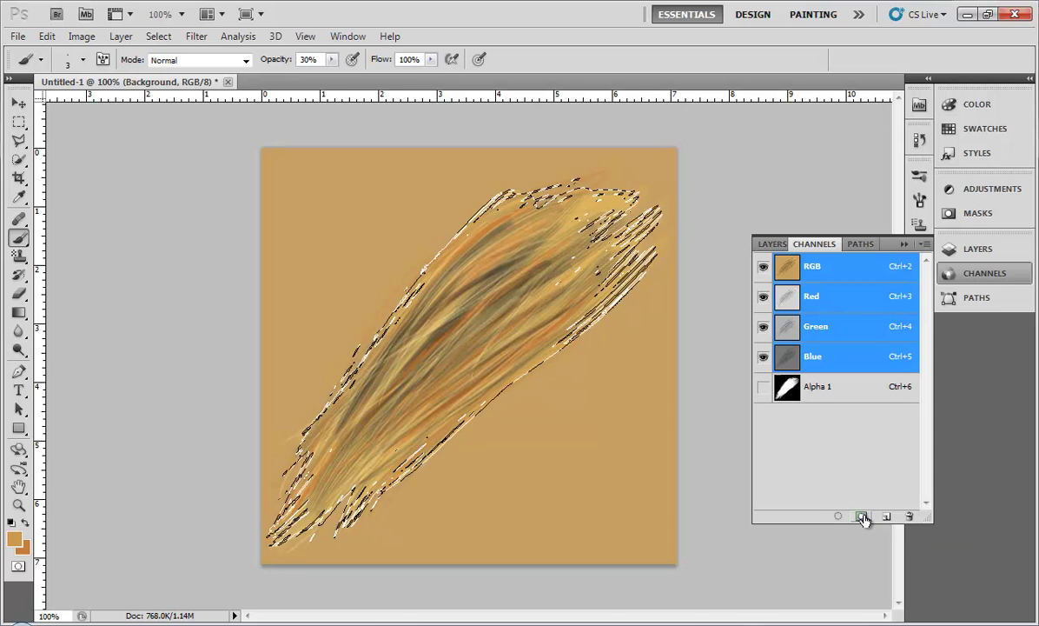
left_click(817, 386)
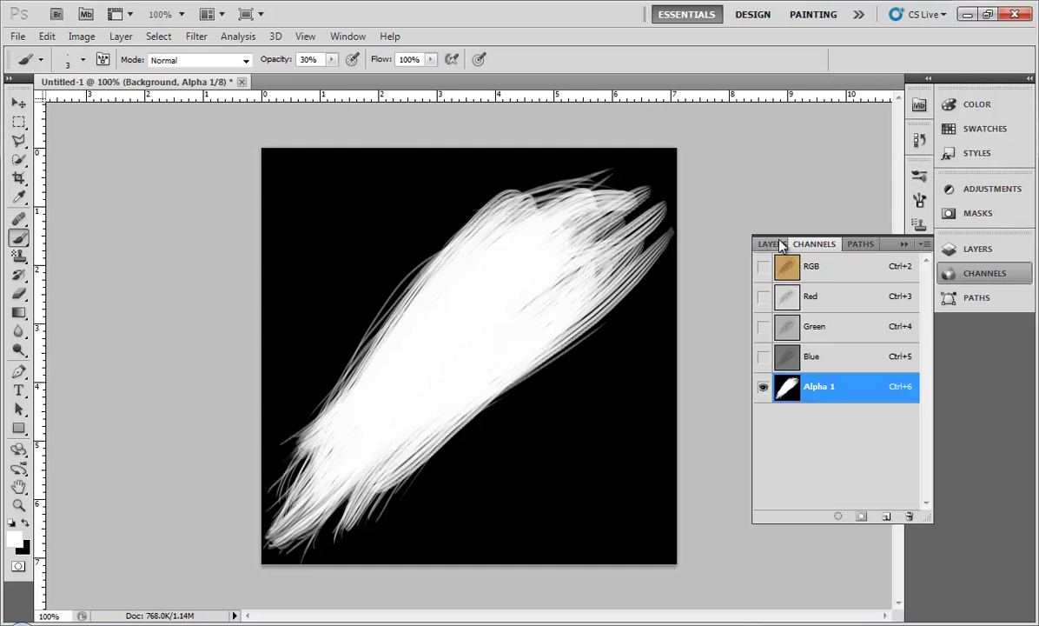
left_click(813, 266)
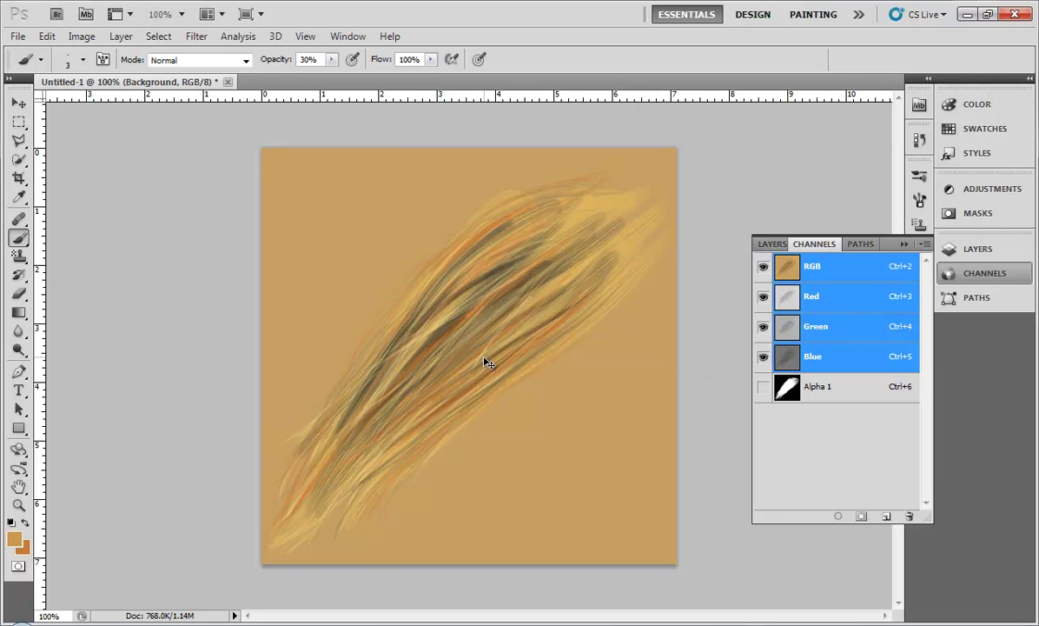
Step: Save a Targa copy named "Ha" in the alphas folder with alpha channels included, at 32 bits/pixel
left_click(18, 36)
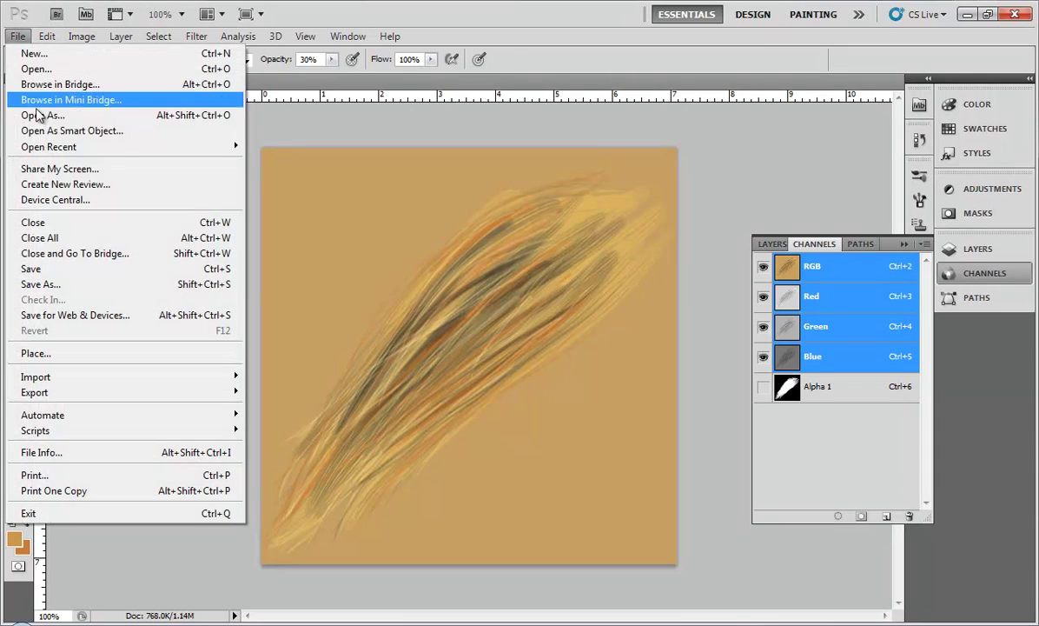
left_click(87, 285)
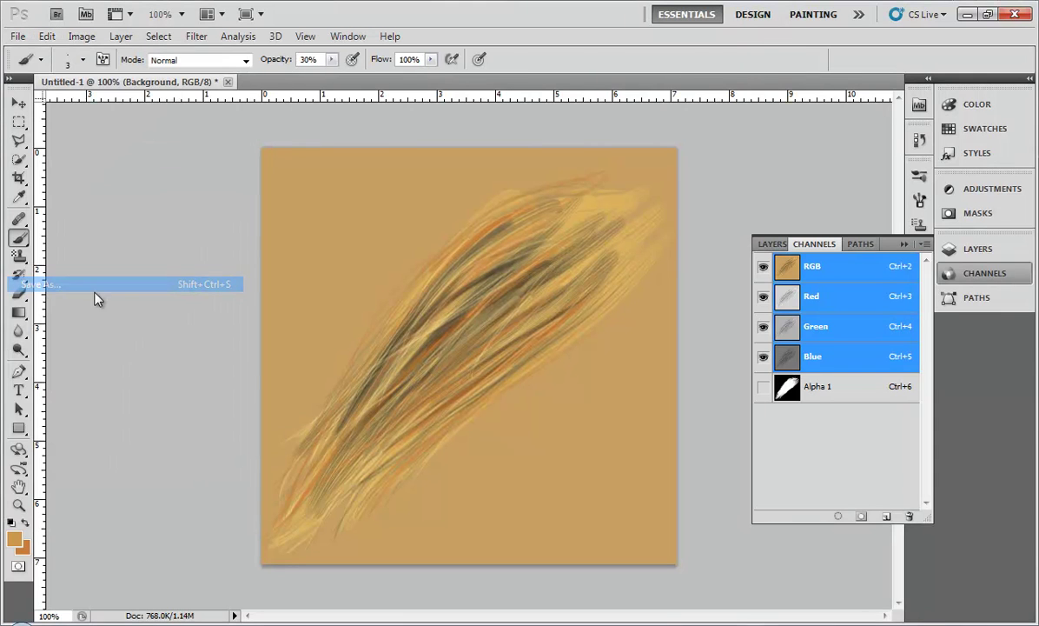
left_click(539, 355)
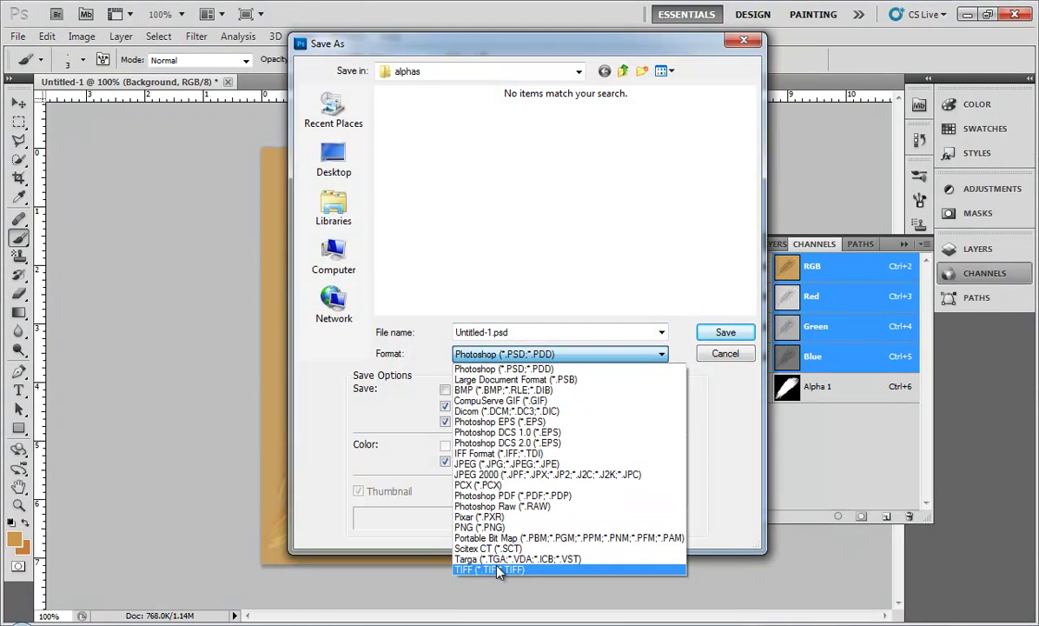
left_click(498, 559)
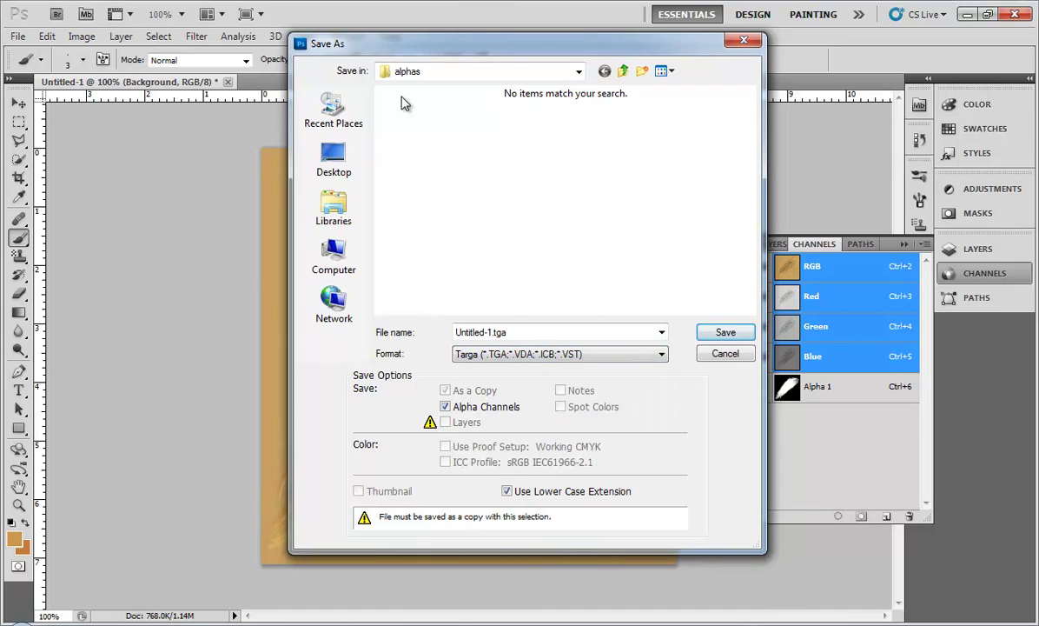
left_click(491, 332)
type("Ha")
key("Return")
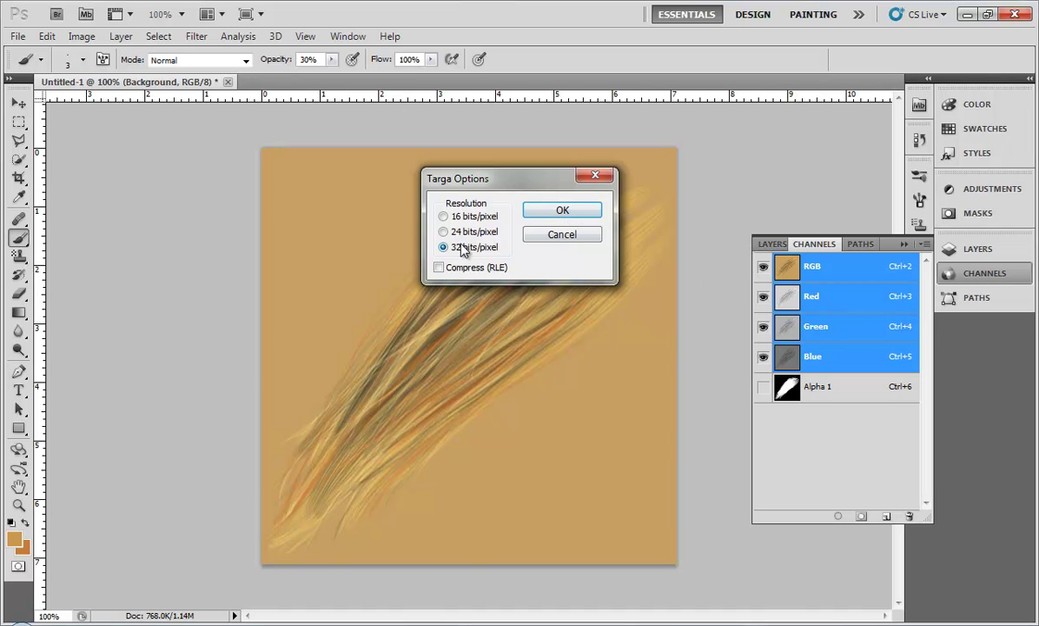
left_click(551, 213)
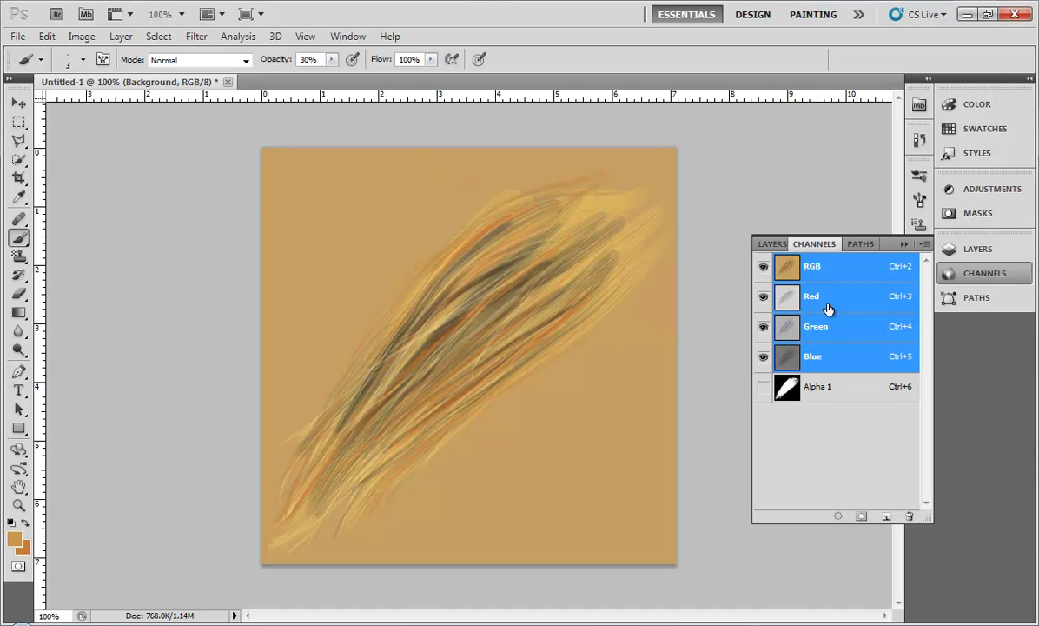
Step: Delete the Alpha 1 channel and recreate it from a selection of Layer 1's transparency
left_click(864, 391)
left_click_drag(864, 391, 909, 515)
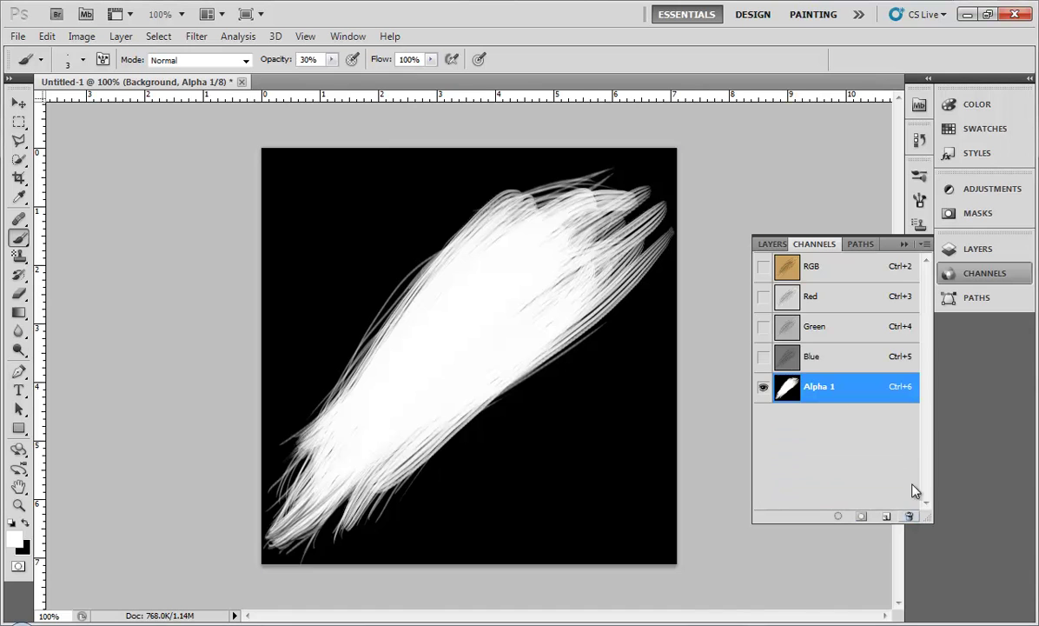
left_click(770, 246)
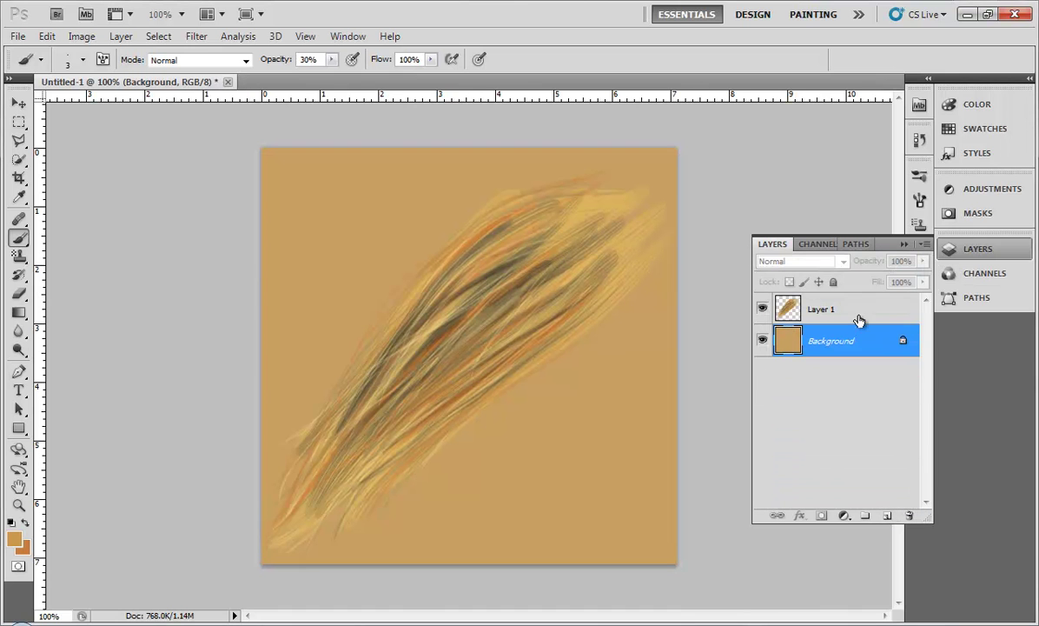
left_click(789, 309, "ctrl")
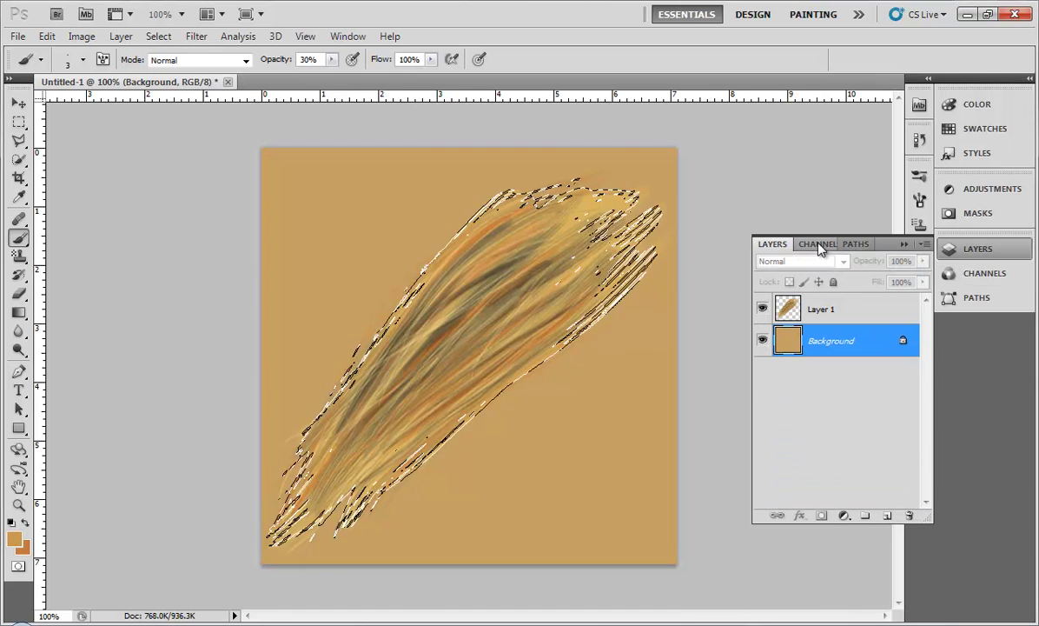
left_click(819, 245)
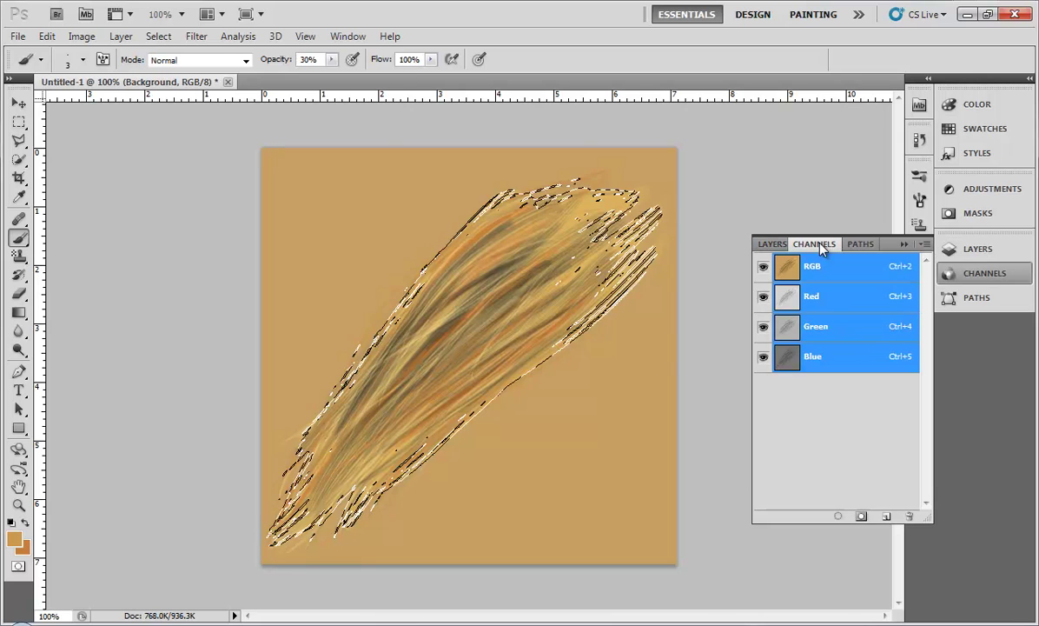
left_click(862, 517)
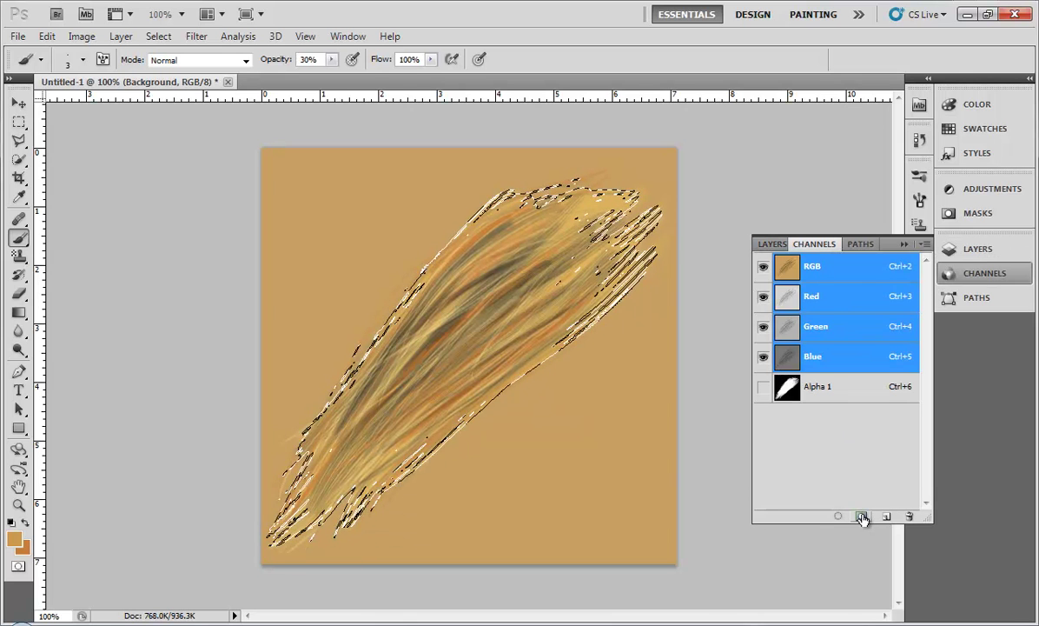
Step: Examine the alpha mask on its own, then as an overlay on the RGB composite
left_click(822, 389)
left_click(828, 267)
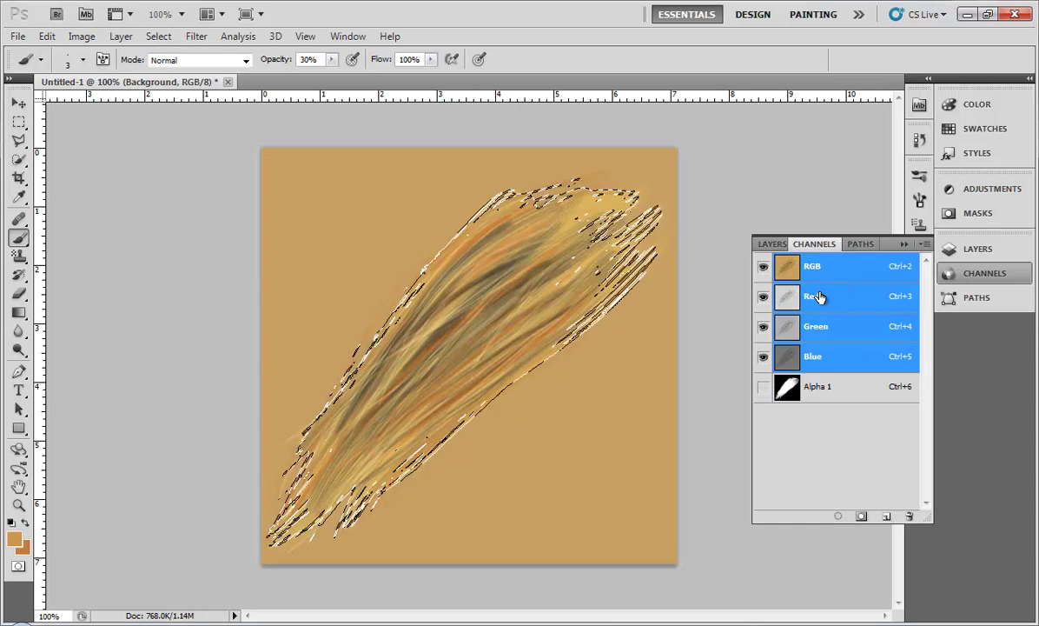
left_click(763, 386)
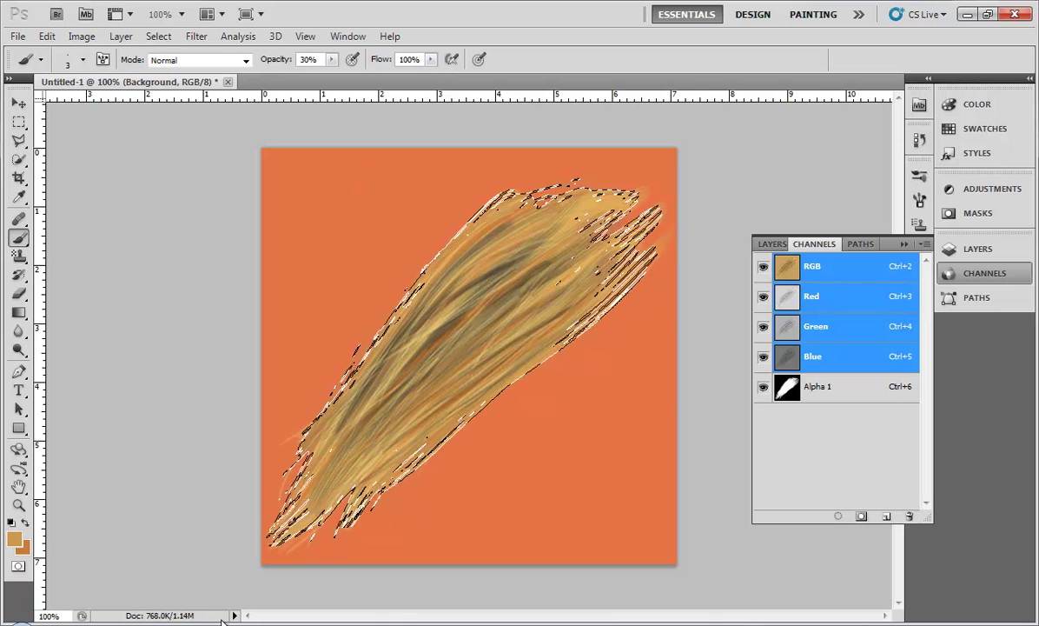
Step: Switch to Maya, create a polygon plane at the grid's centre and scale it uniformly to about 20
mouse_move(222, 621)
left_click(344, 515)
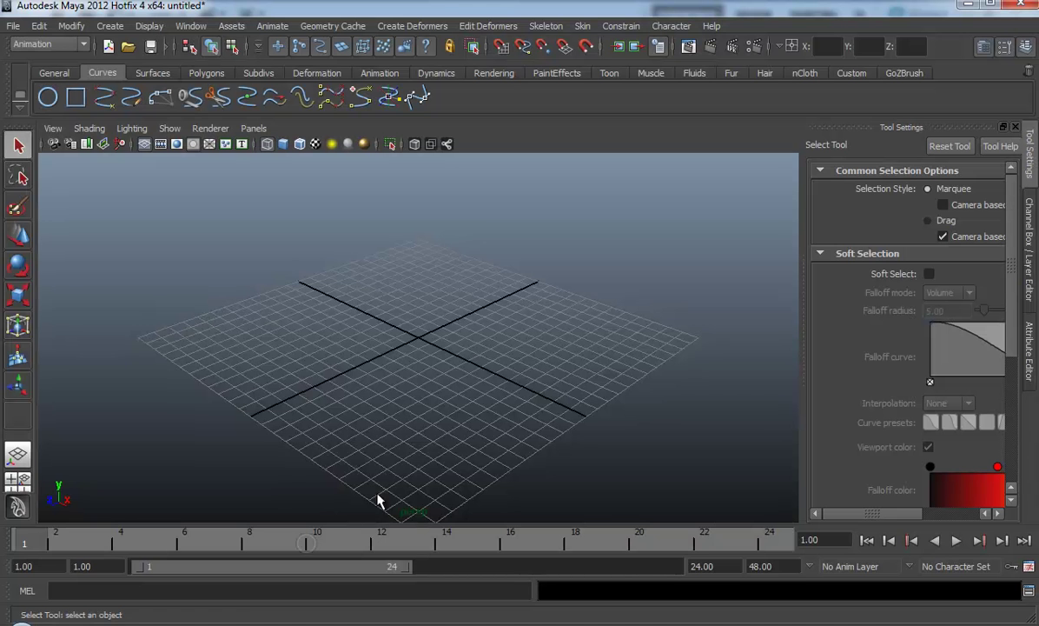
left_click(202, 73)
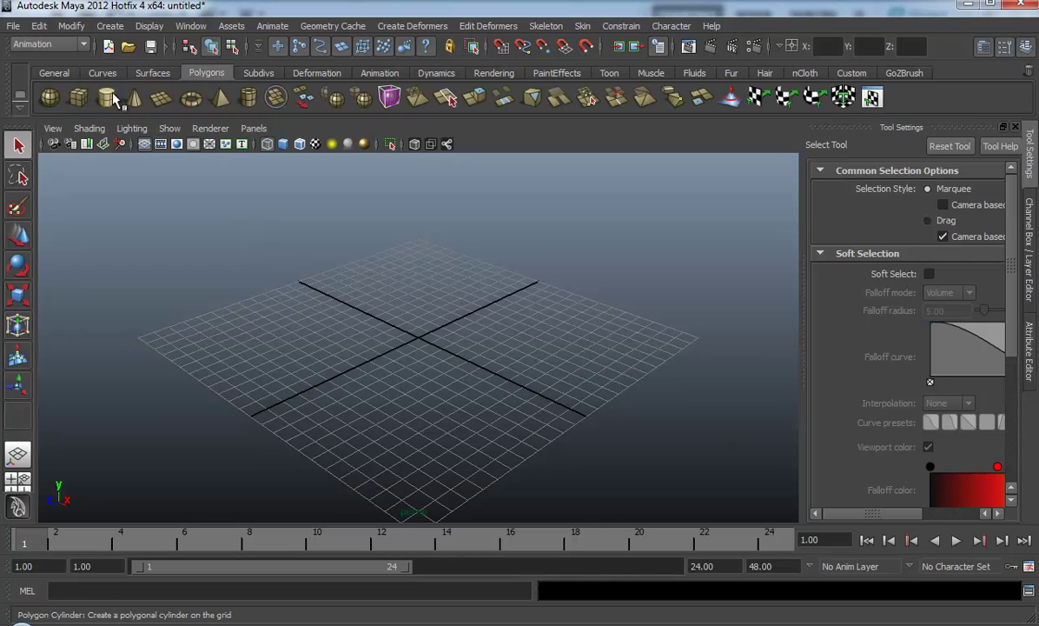
left_click(161, 98)
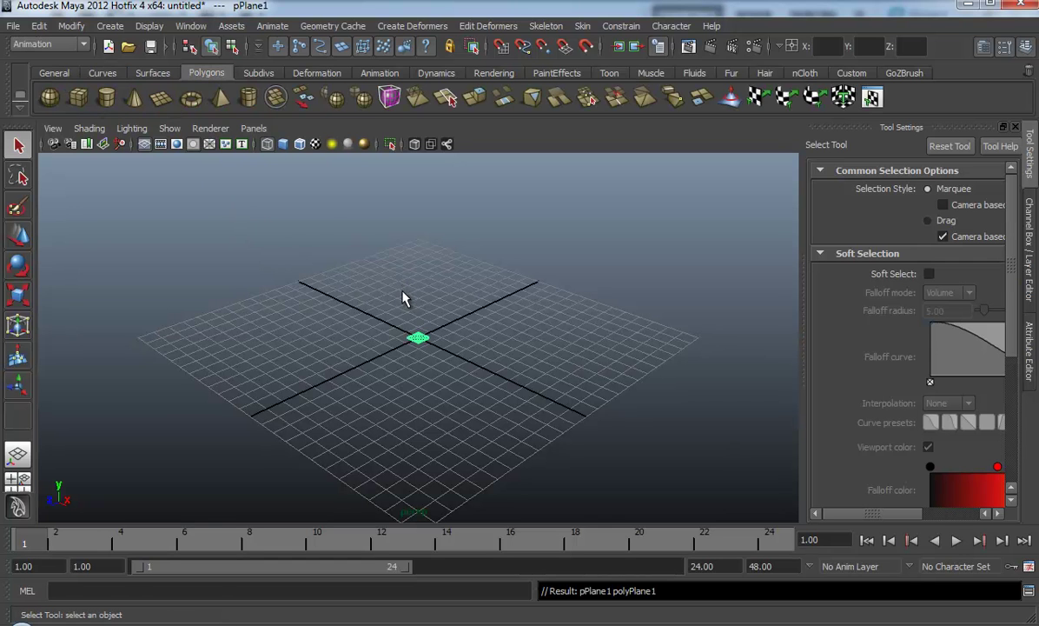
key("r")
left_click_drag(421, 339, 546, 311)
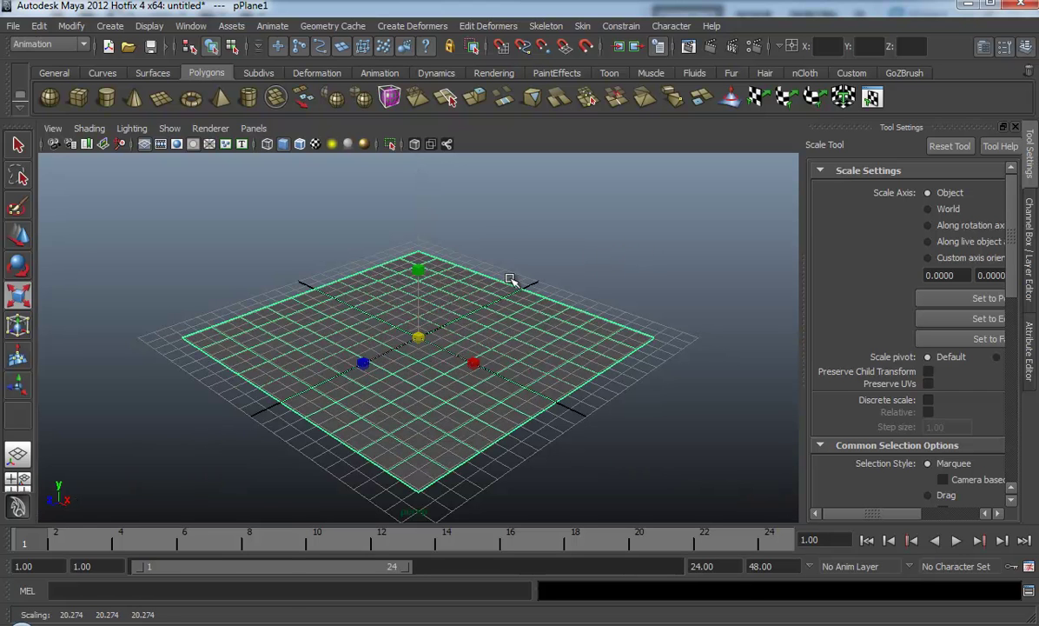
Step: Hide the grid in the perspective view and switch the workspace to the Hypershade/Persp layout
left_click(169, 128)
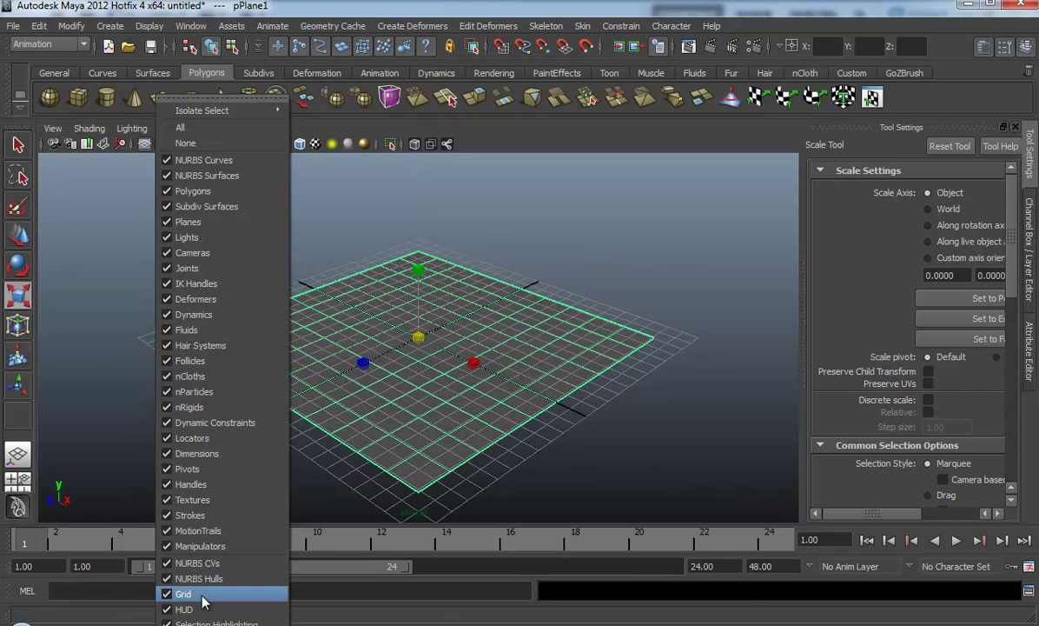
left_click(186, 563)
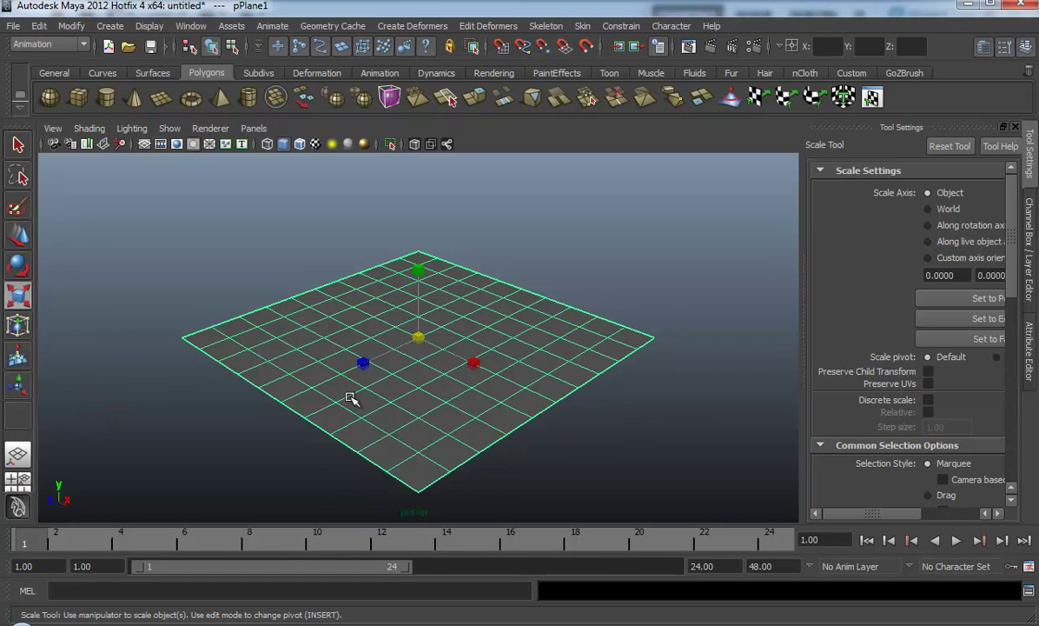
key("space")
left_click_drag(231, 248, 330, 240)
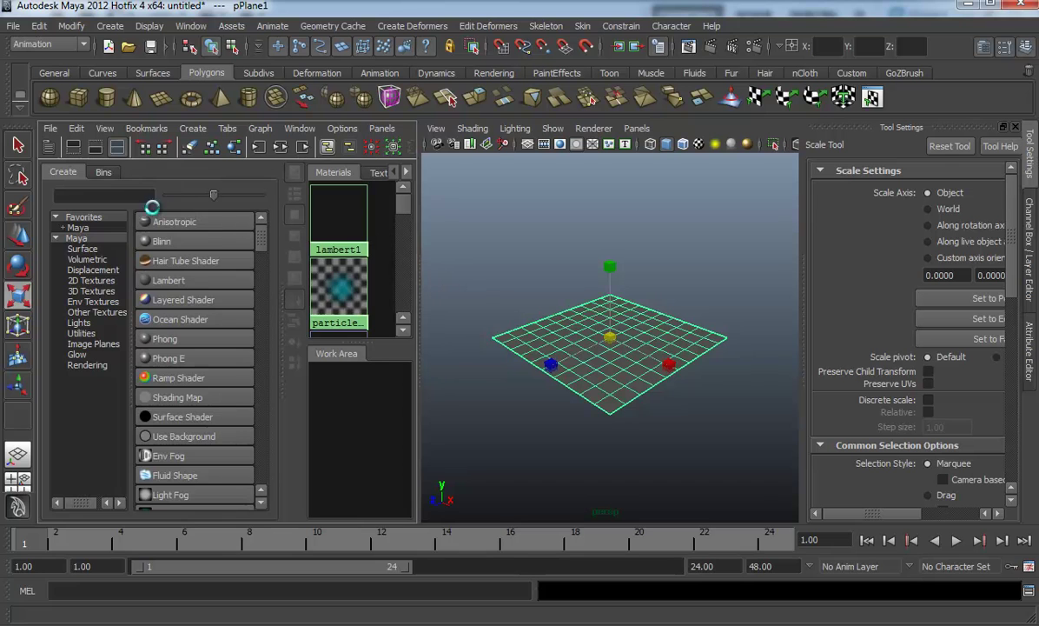
Step: Create a Lambert material in the Hypershade and assign it to the plane
left_click(149, 281)
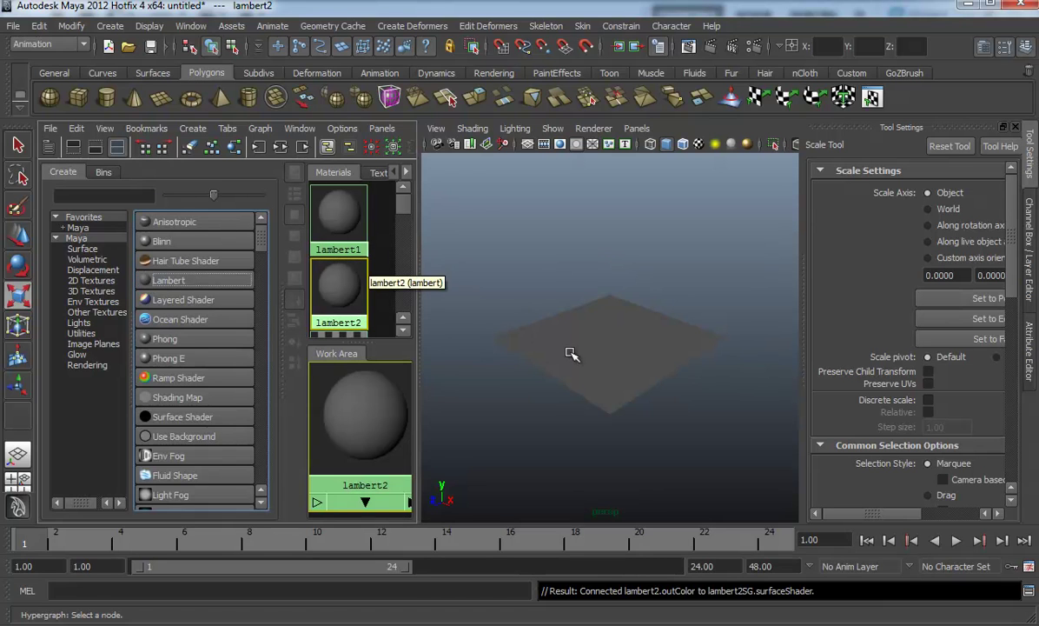
right_click(375, 402)
left_click(376, 304)
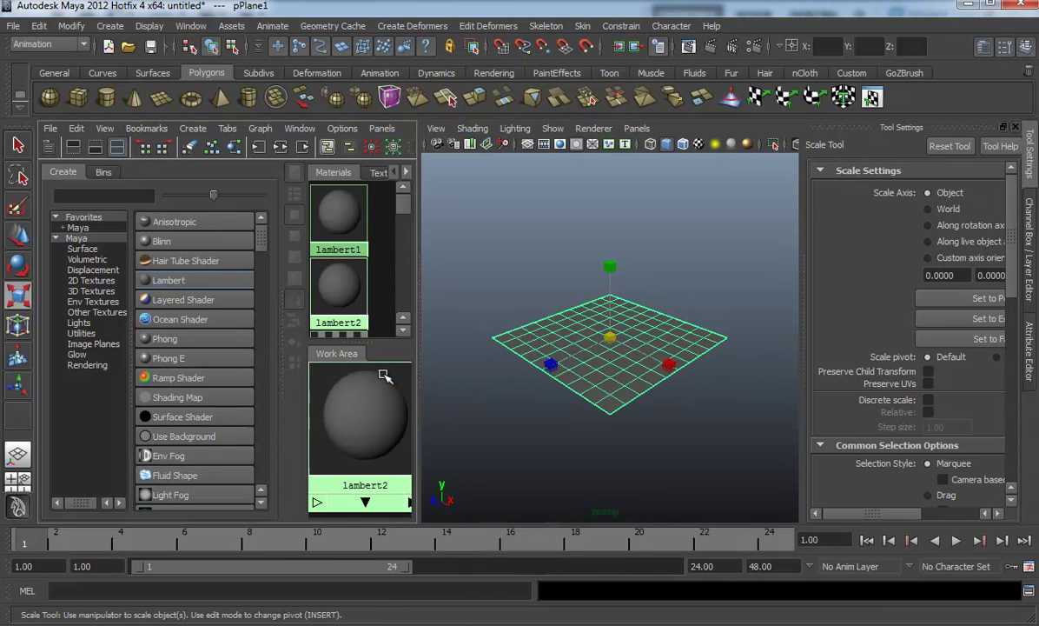
Step: Connect a File texture to lambert2's color and load Hair.tga from the alphas folder on the desktop
key("ctrl+a")
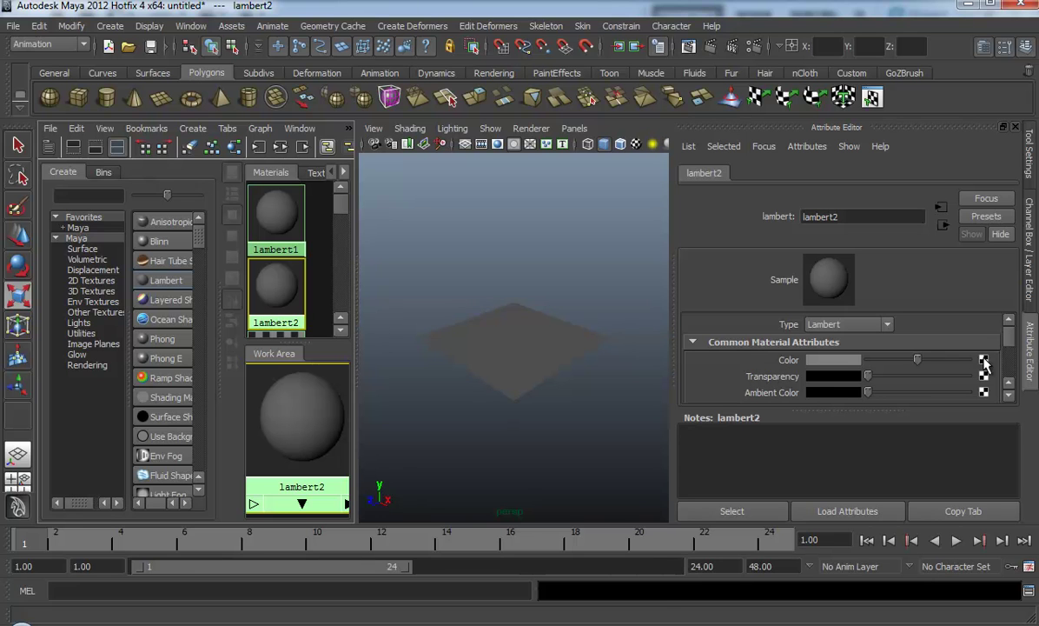
left_click(983, 362)
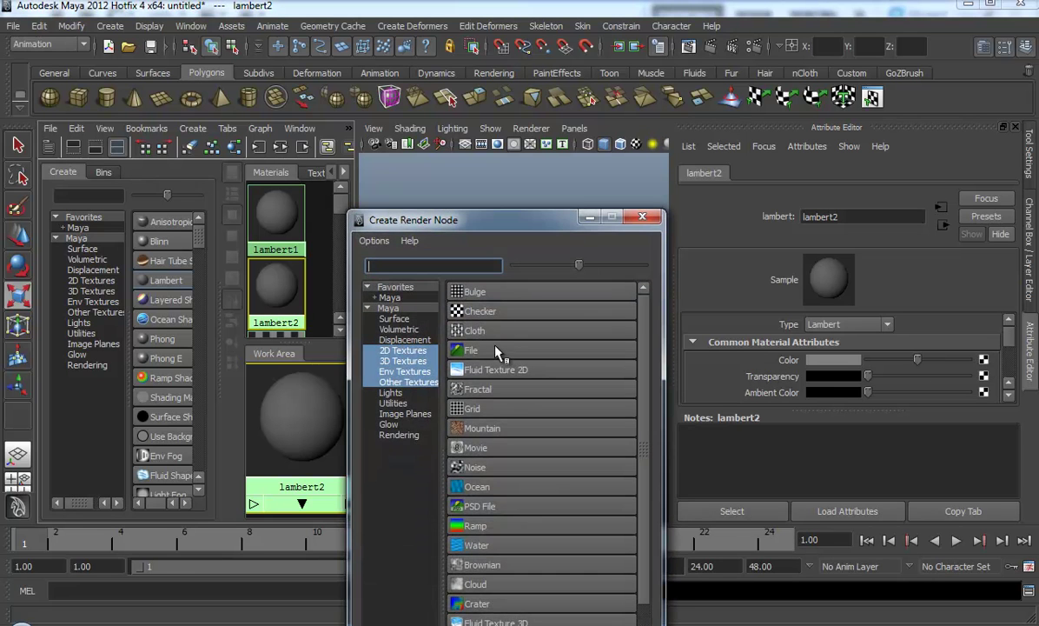
left_click(512, 358)
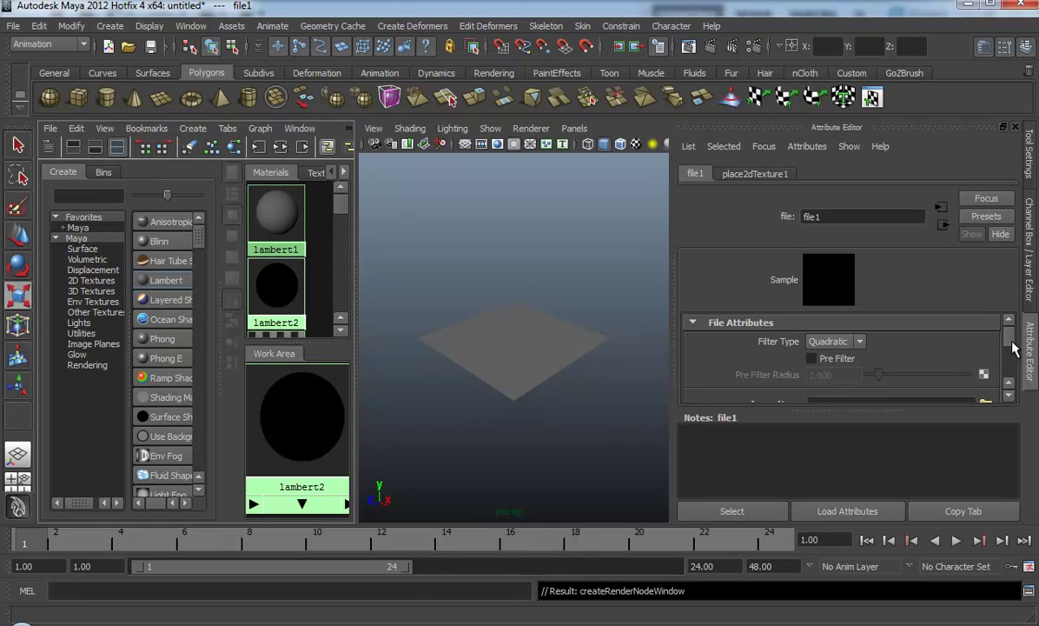
scroll(1010, 347, "down", 2)
left_click(988, 345)
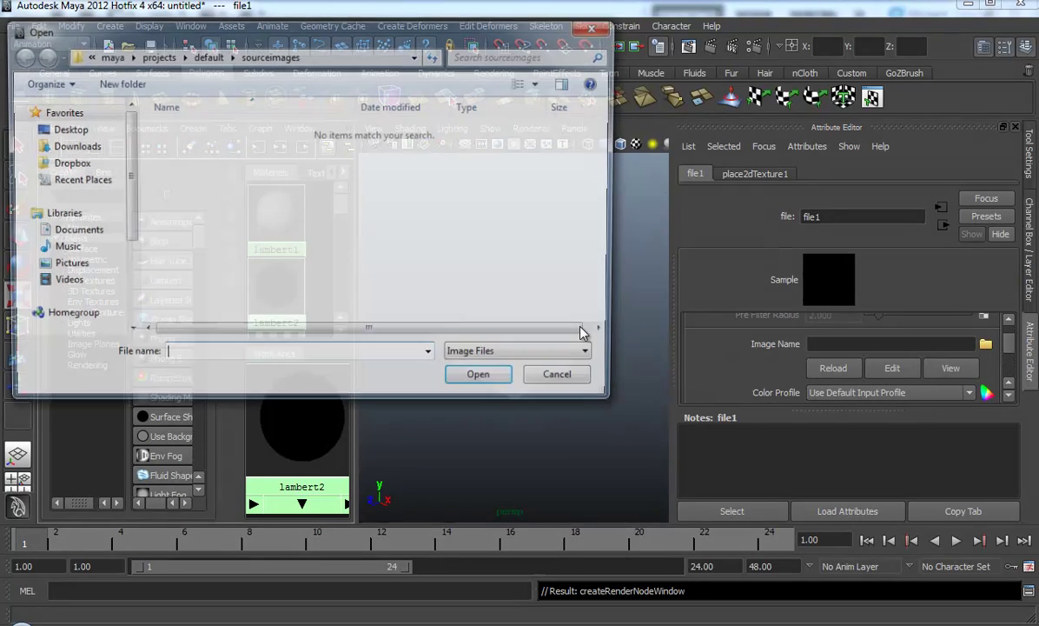
left_click(69, 130)
double_click(187, 259)
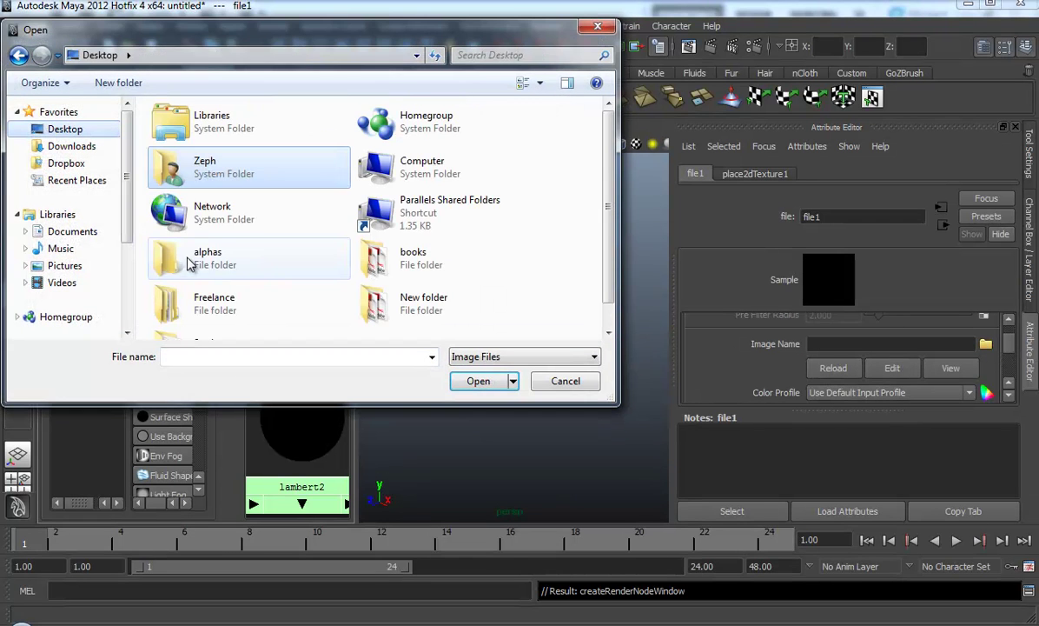
double_click(197, 171)
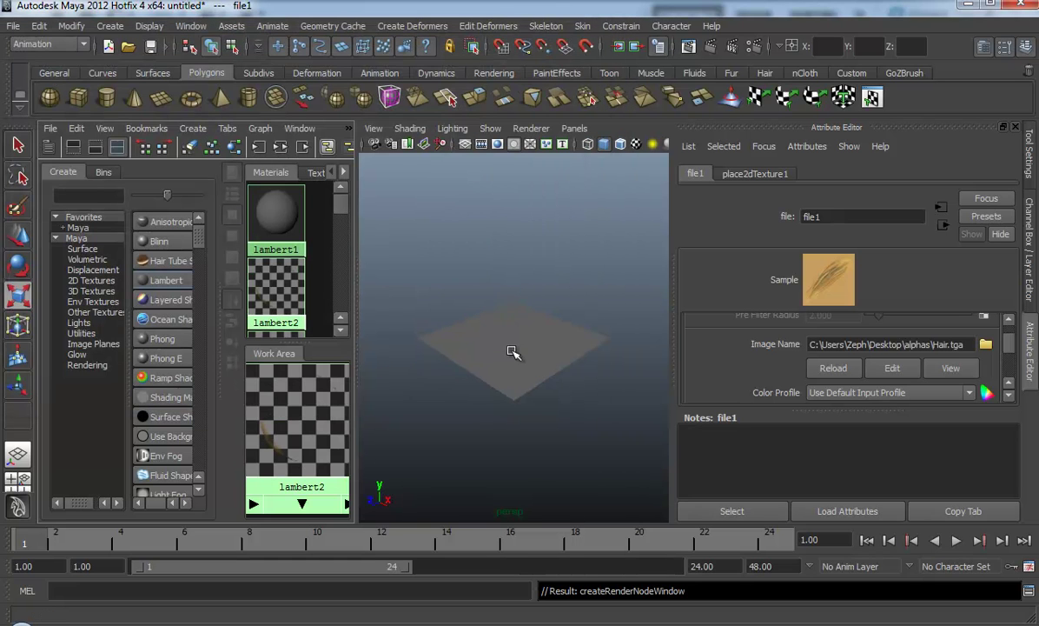
Step: Turn on textured display in the perspective view to show the hair texture on the plane
key("6")
left_click_drag(462, 255, 510, 329, "alt")
key("r")
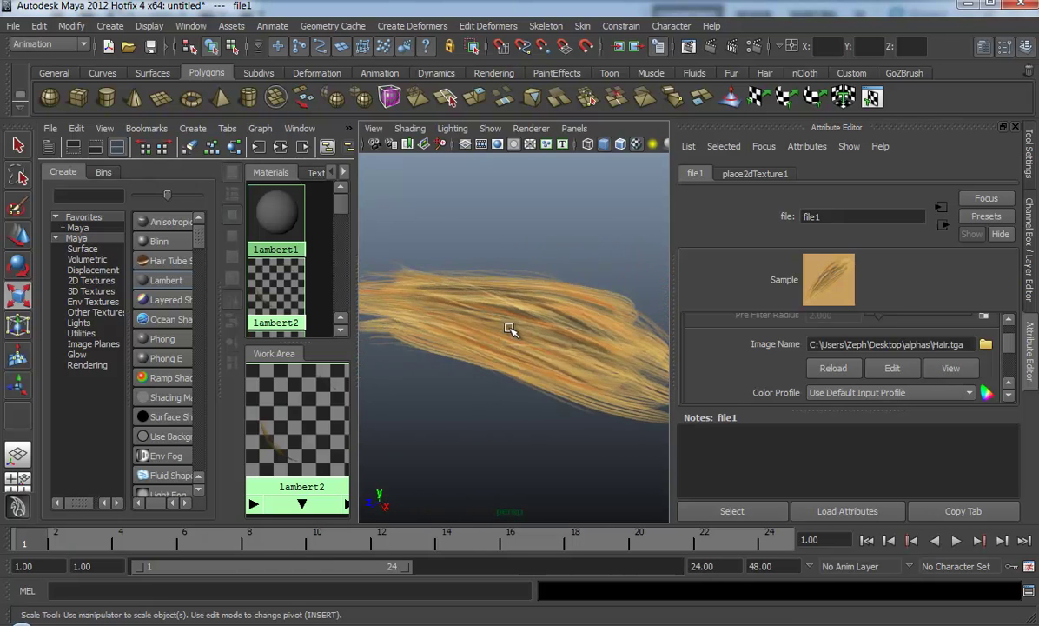
Step: Set the plane's Subdivisions Width and Subdivisions Height to 1
left_click(513, 329)
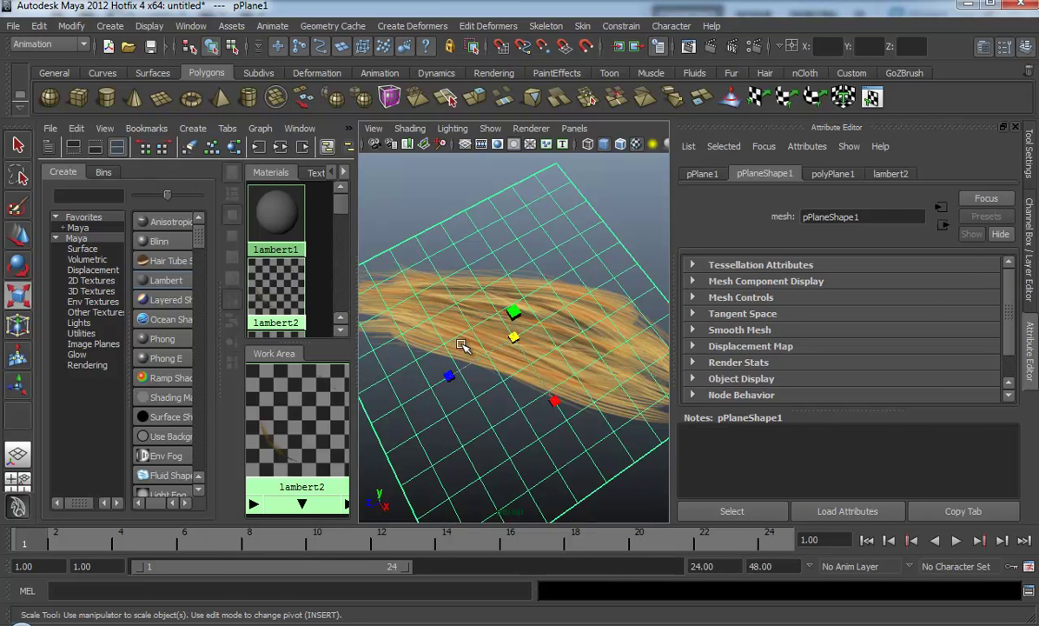
key("ctrl+a")
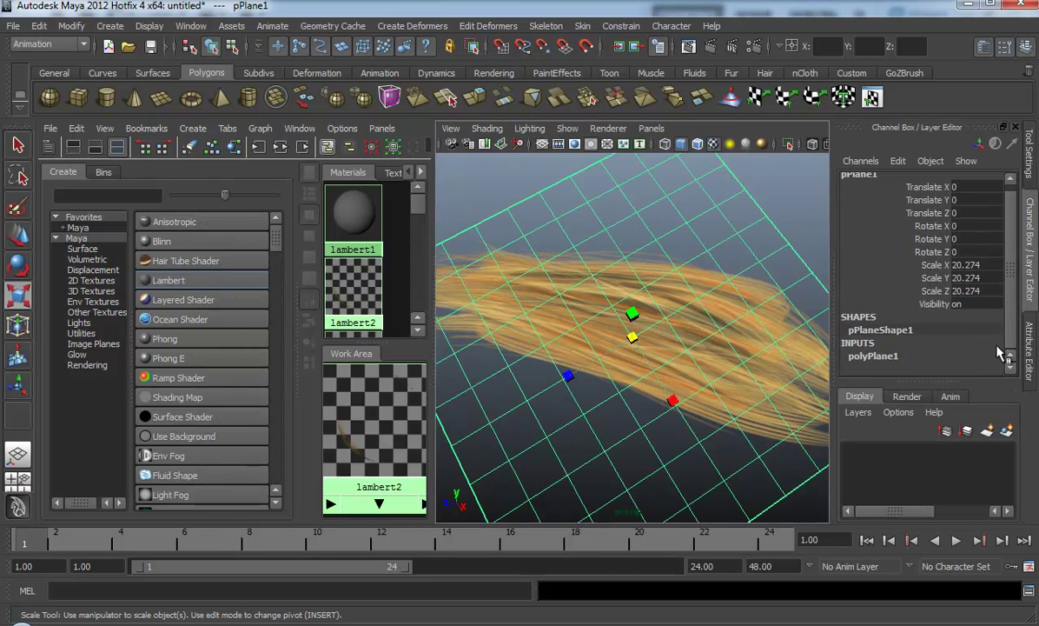
left_click(870, 361)
scroll(1010, 342, "down", 2)
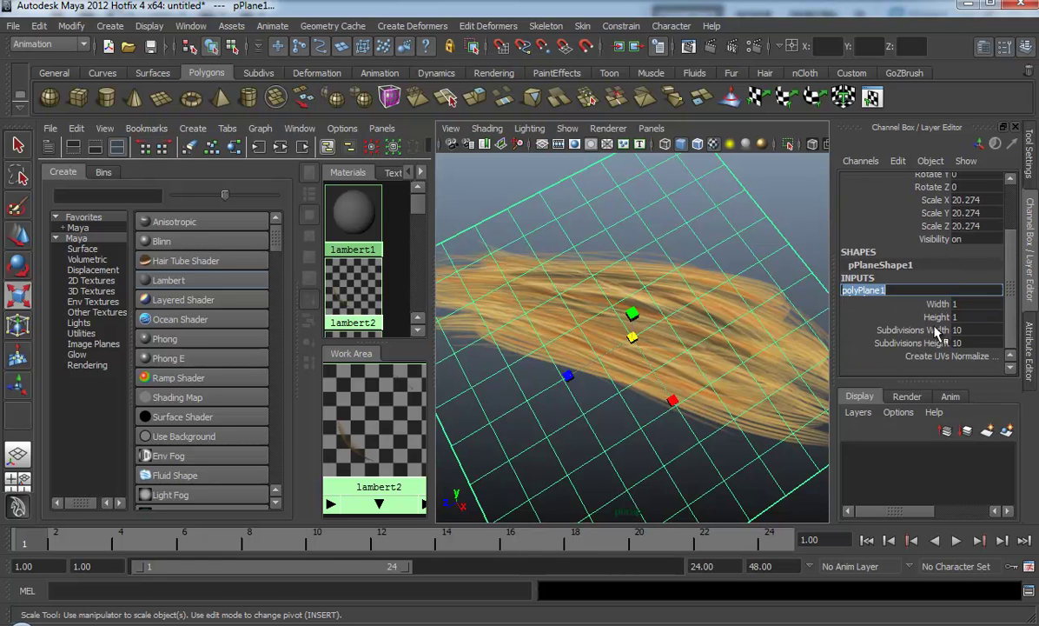
left_click_drag(904, 330, 904, 343)
mouse_move(695, 331)
left_mouse_down()
mouse_move(622, 331)
mouse_move(691, 357)
mouse_move(788, 357)
mouse_move(715, 340)
left_mouse_up()
key("f")
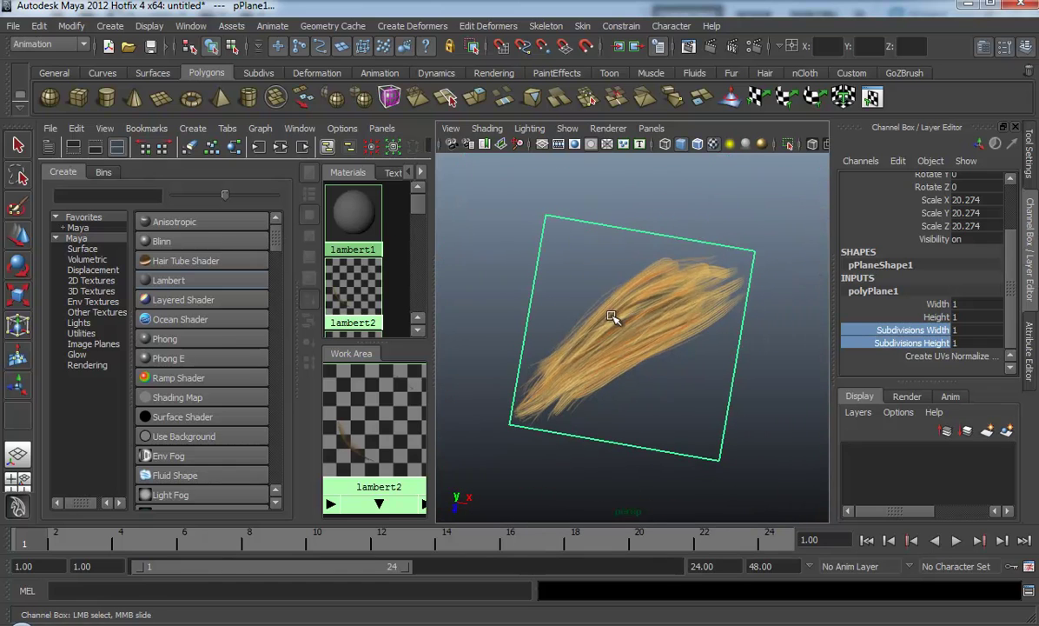
Step: Open the UV Texture Editor and check how the plane's UVs fit the hair texture
left_click(191, 25)
left_click(219, 221)
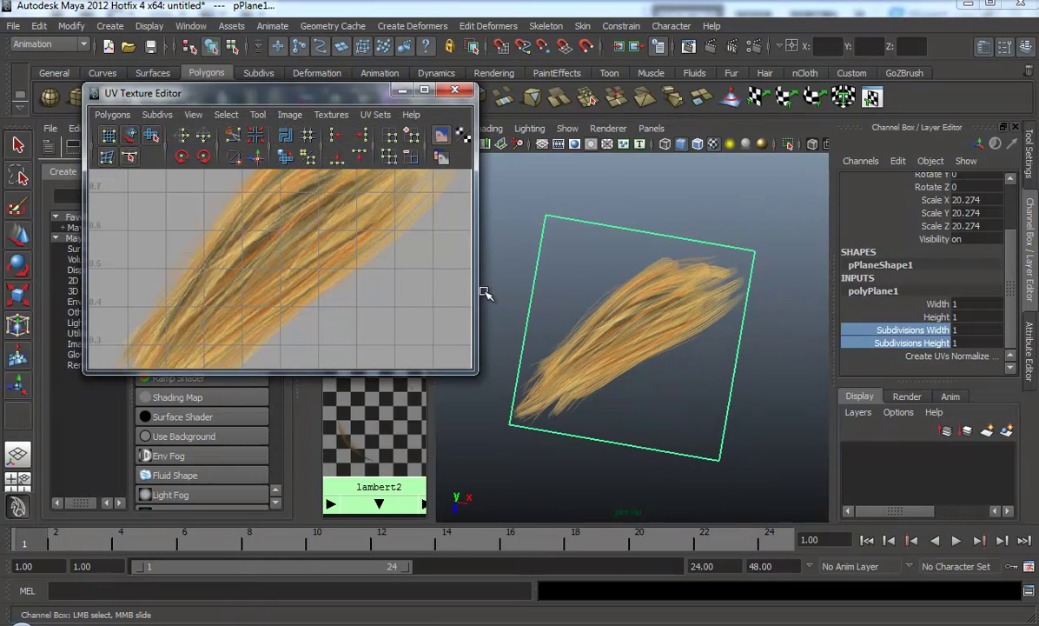
scroll(306, 237, "down", 6)
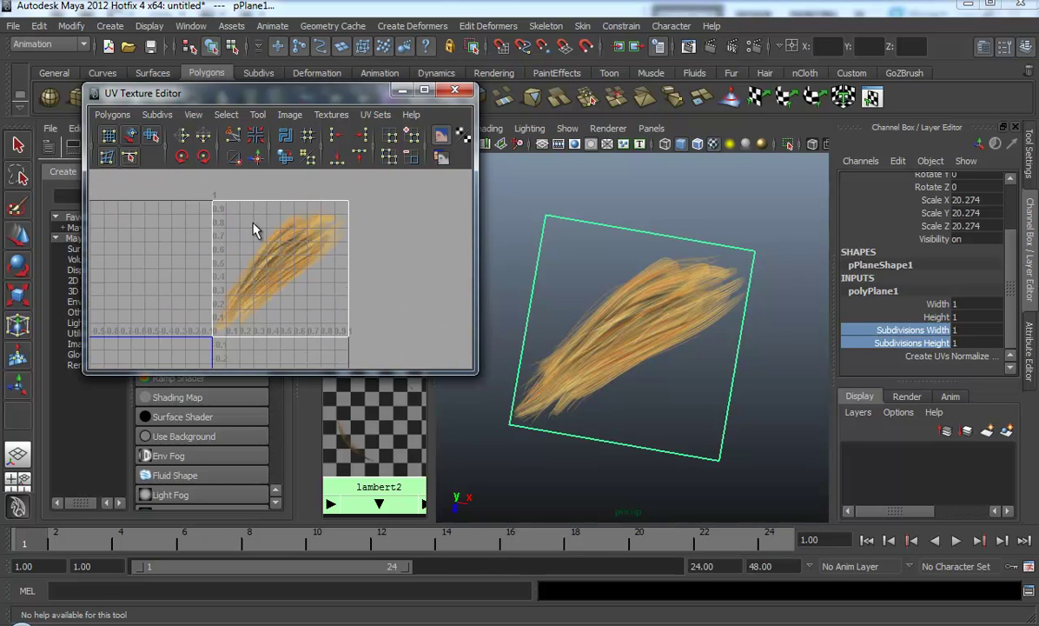
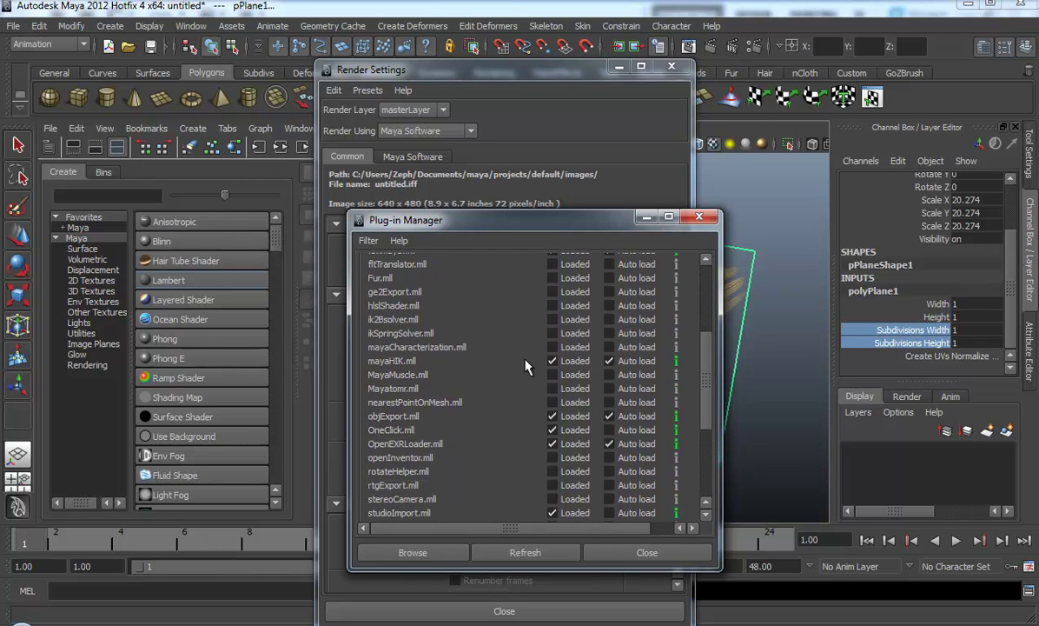
Step: Load the Mayatomr.mll plug-in, enable its auto load option and close the Plug-in Manager
left_click(552, 389)
left_click(610, 389)
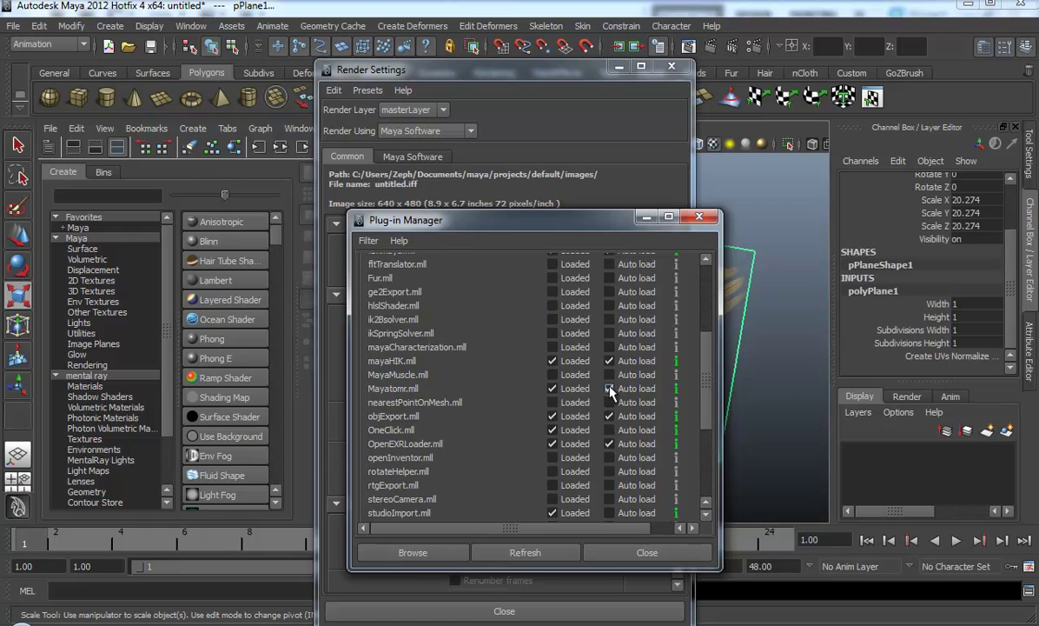
left_click(697, 218)
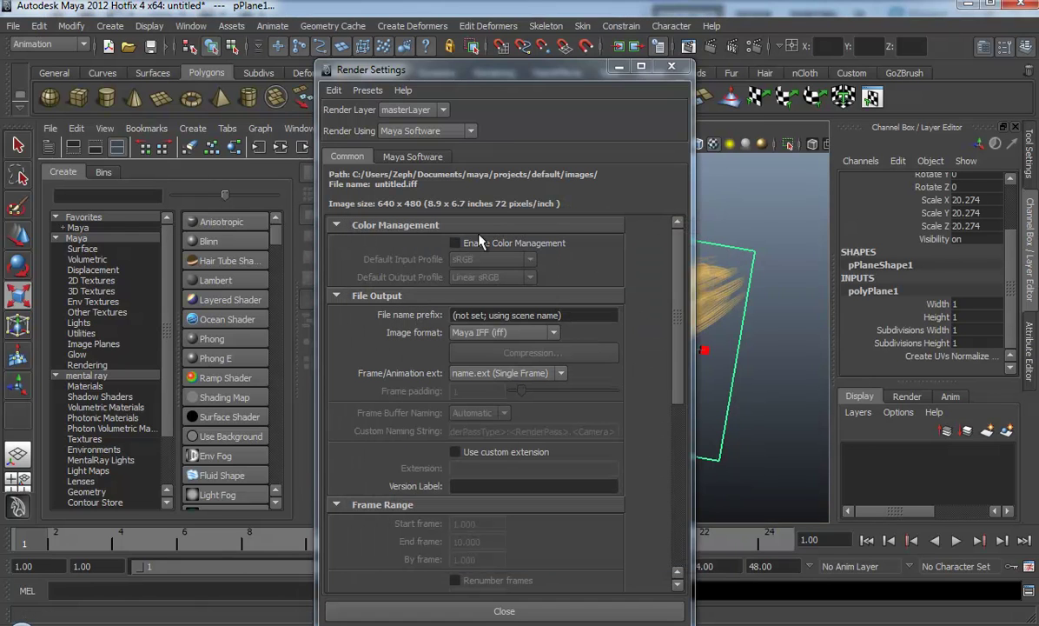
Step: Set the renderer to mental ray with the Production quality preset and close the Render Settings
left_click(422, 132)
left_click(430, 189)
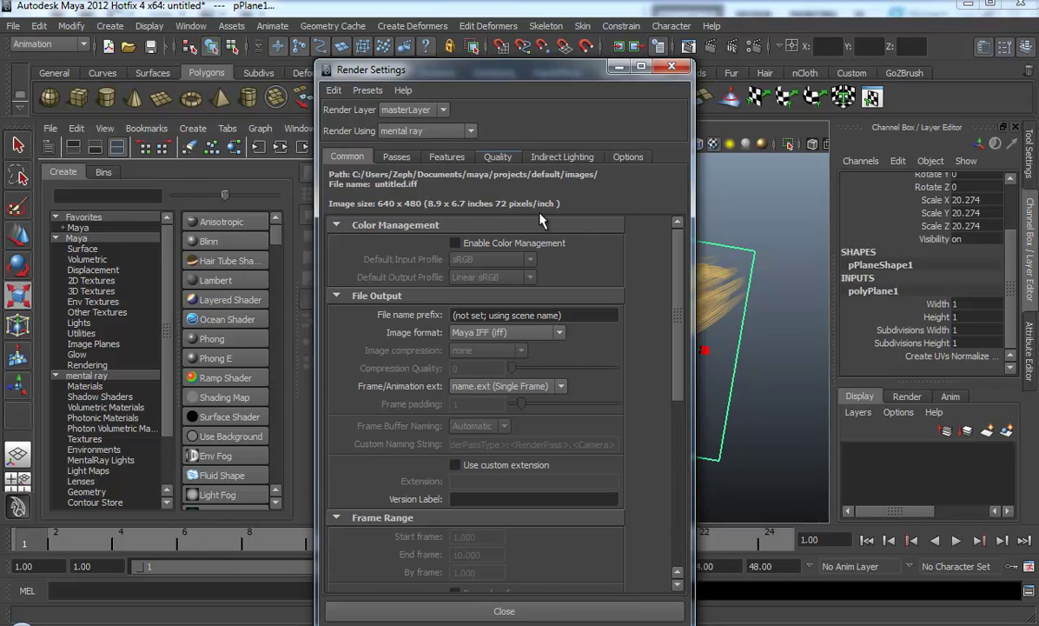
left_click(499, 158)
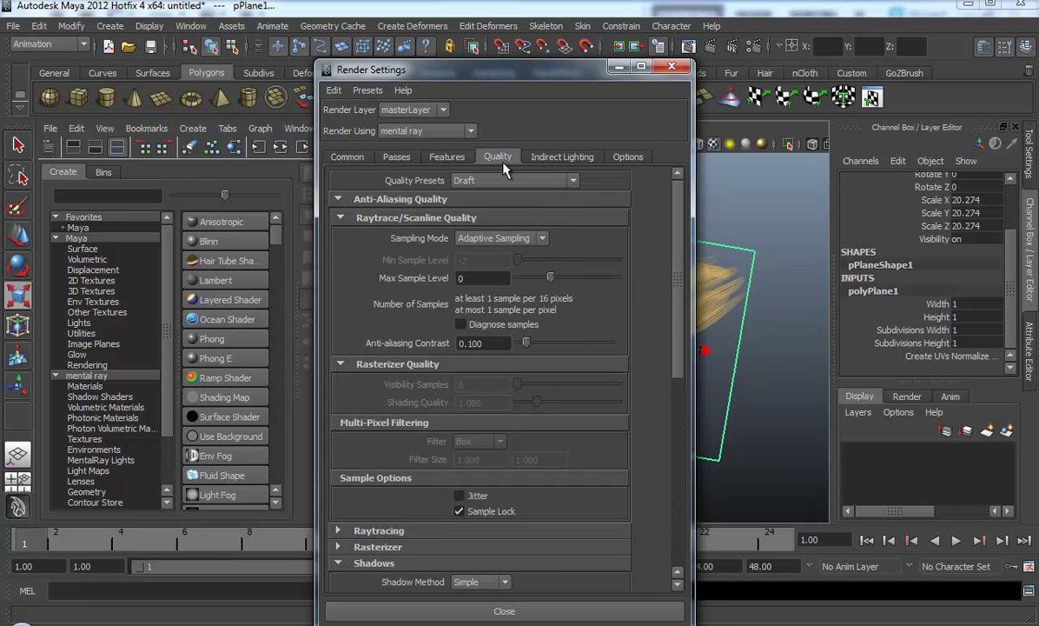
left_click(491, 181)
scroll(571, 249, "down", 2)
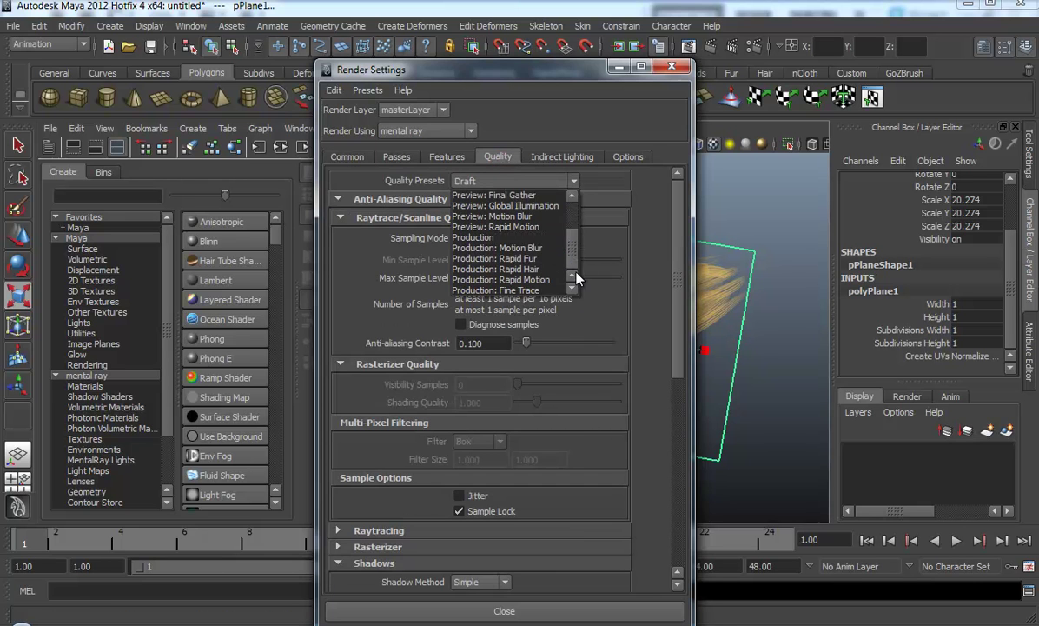
left_click(486, 237)
left_click(671, 67)
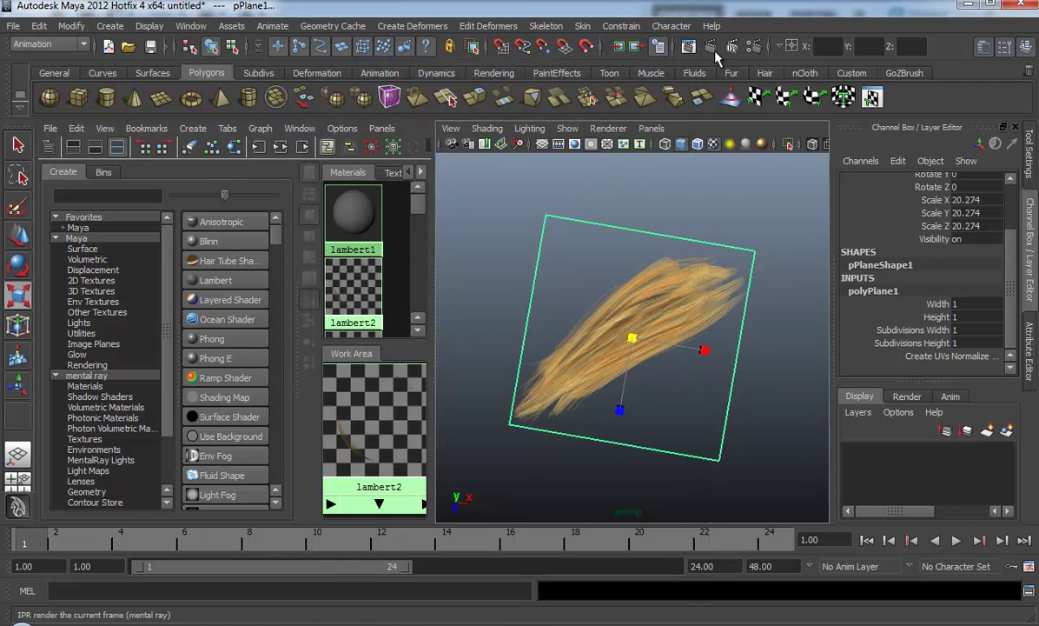
Step: Render the current frame and inspect the render's alpha channel
left_click(668, 47)
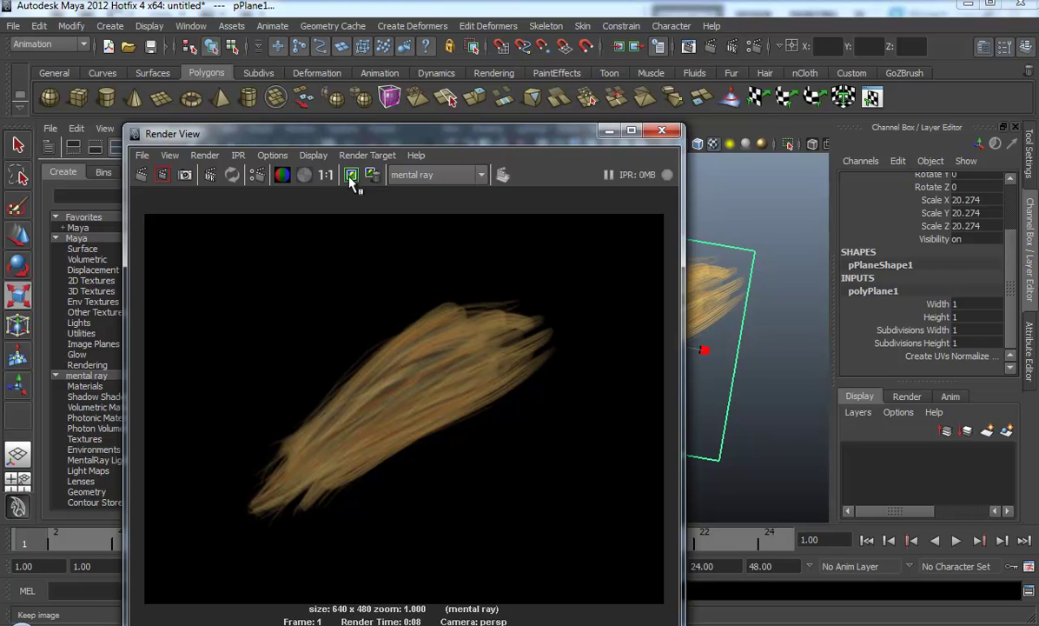
left_click(304, 174)
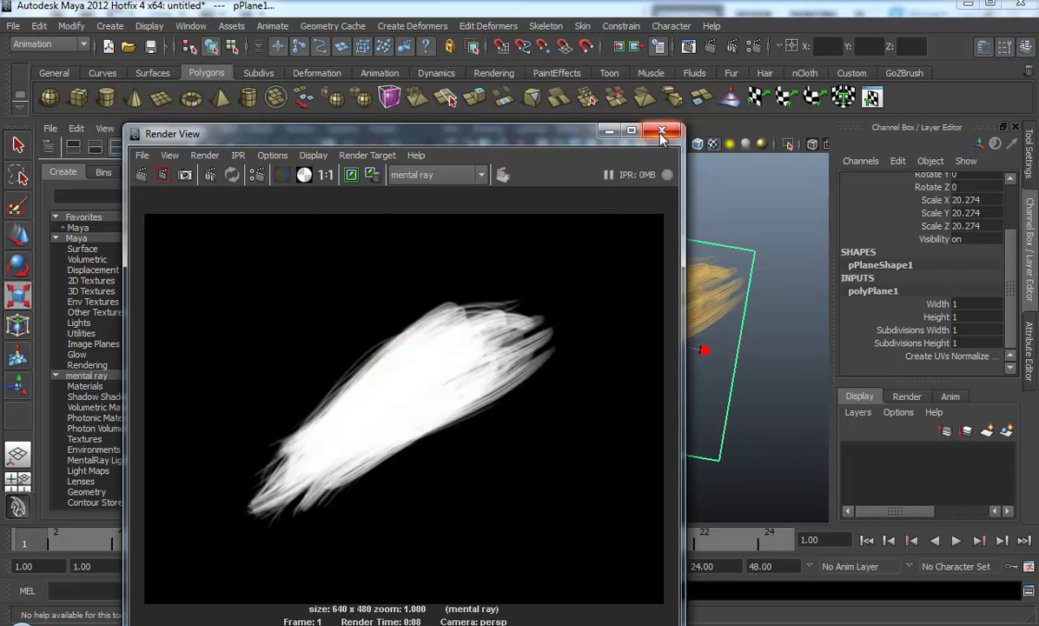
left_click(612, 132)
Step: Enable Alpha Is Luminance on lambert2's hair file texture, and disable it again
double_click(353, 427)
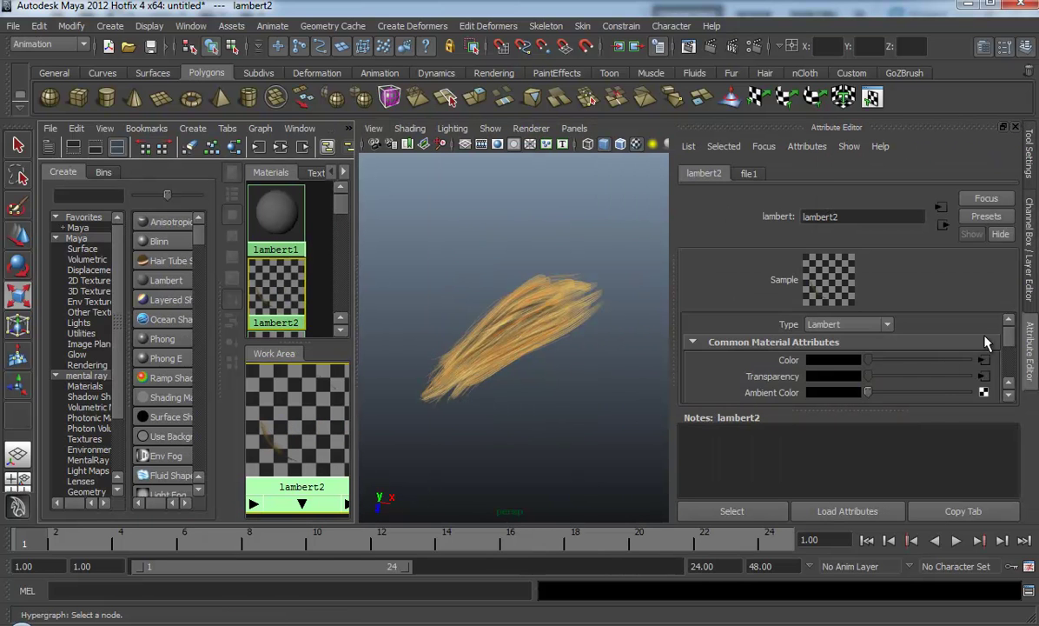
left_click_drag(1008, 332, 987, 377)
left_click(749, 173)
left_click(808, 327)
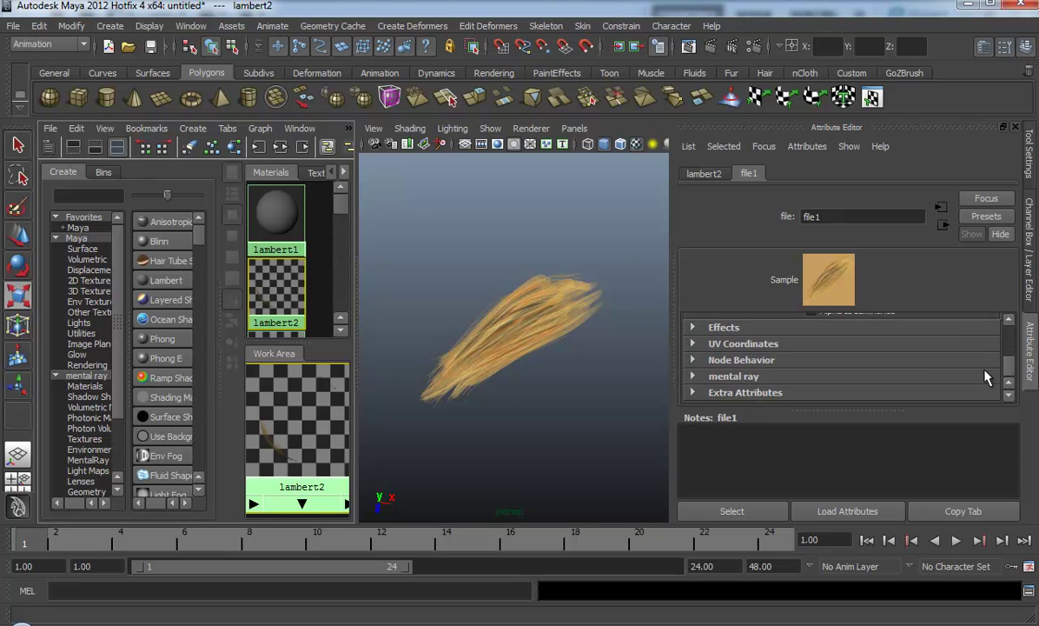
scroll(1009, 370, "up", 1)
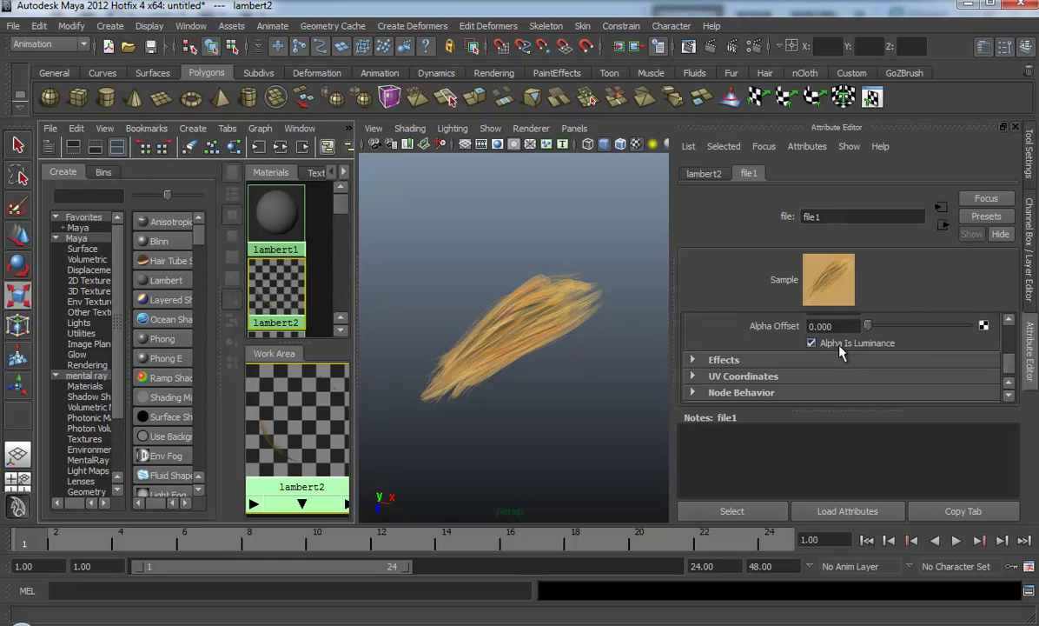
left_click(817, 344)
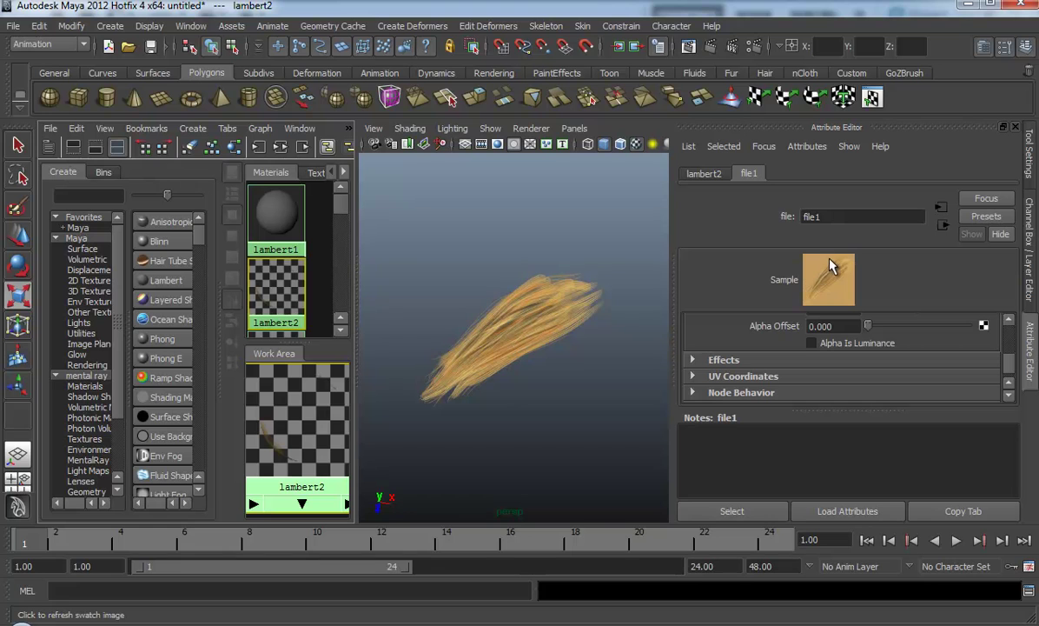
Step: Switch to Photoshop to review the Alpha 1 channel of the hair image, and return to Maya
left_click(475, 616)
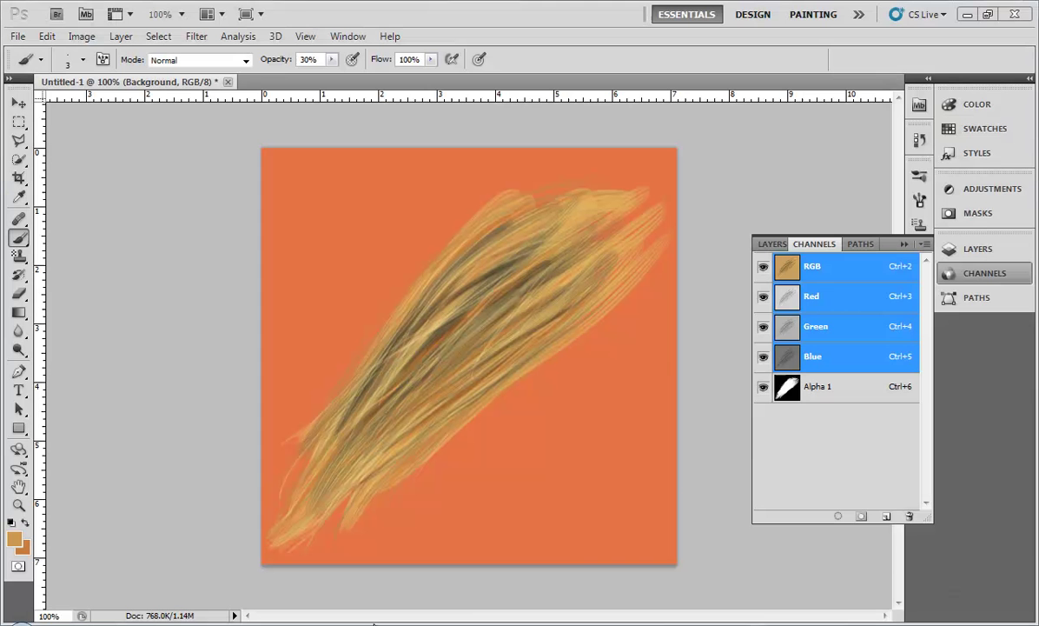
left_click(807, 392)
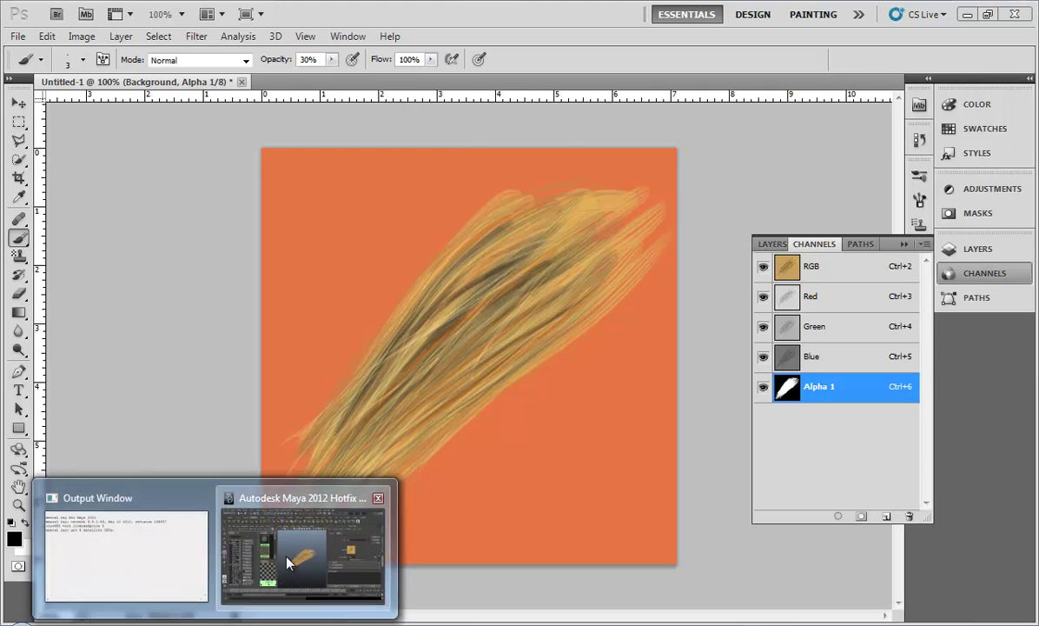
left_click(273, 527)
Step: Duplicate the hair plane, rotate the copy slightly and move it just below the original
left_click_drag(483, 285, 552, 325, "alt")
key("r")
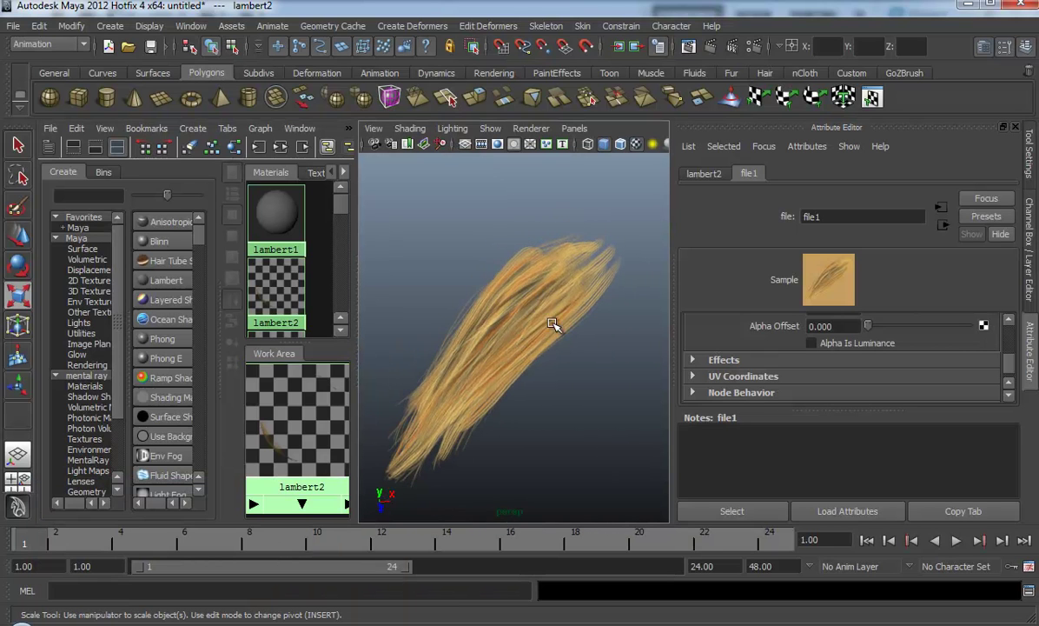
left_click(529, 341)
key("ctrl+d")
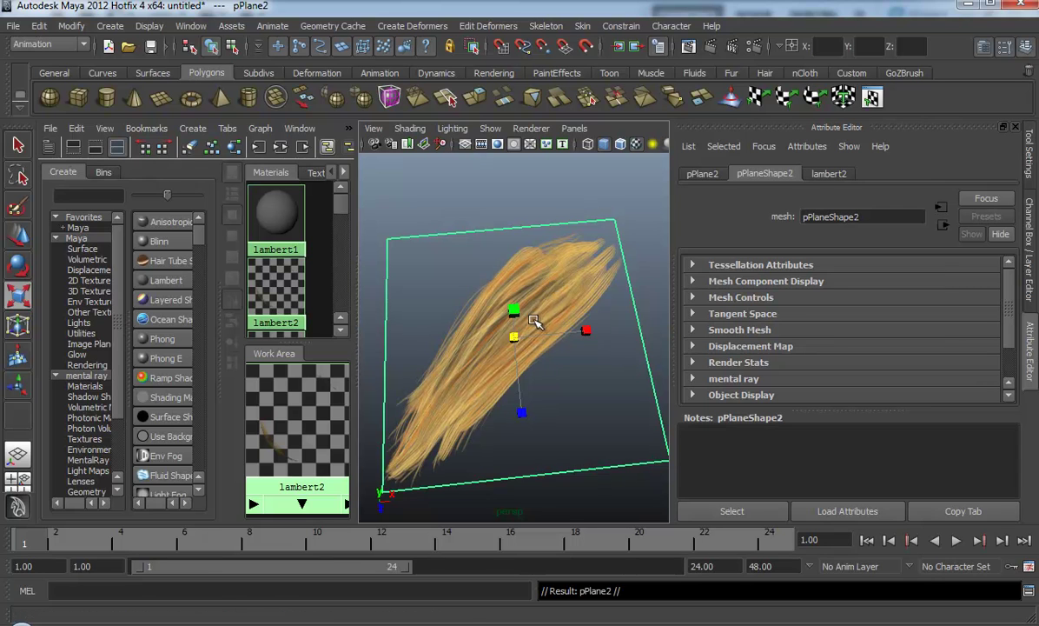
key("w")
left_click_drag(516, 321, 518, 333)
key("e")
left_click_drag(539, 415, 534, 366)
key("w")
left_click_drag(515, 321, 503, 366)
Step: Examine the two overlapping hair planes by selecting each, clearing the selection and viewing them from several angles
left_click(469, 220)
left_click(495, 315)
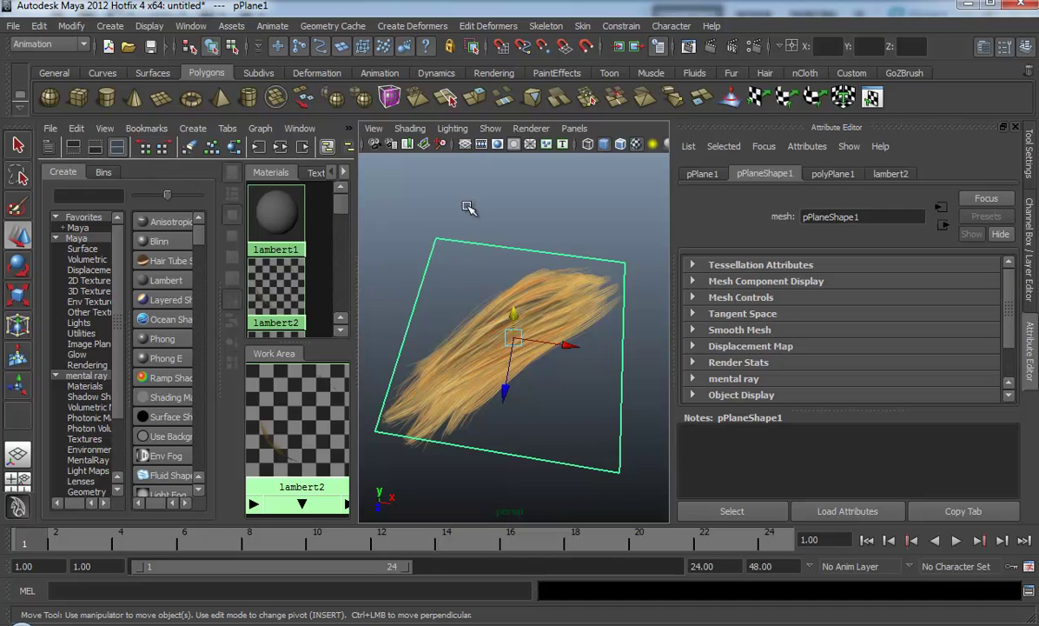
left_click(550, 392, "shift")
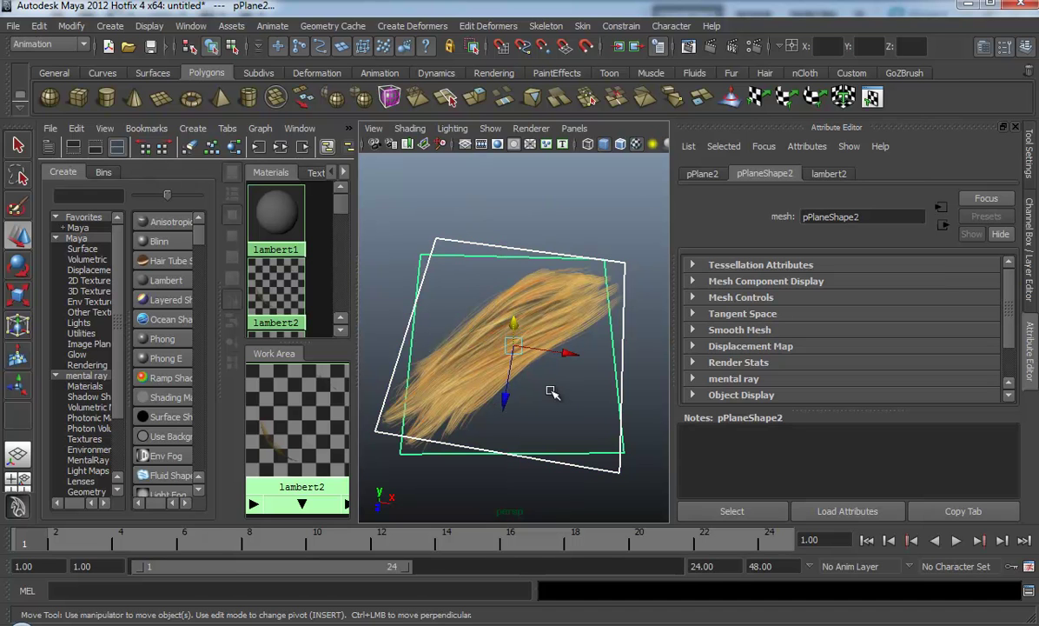
left_click(544, 227)
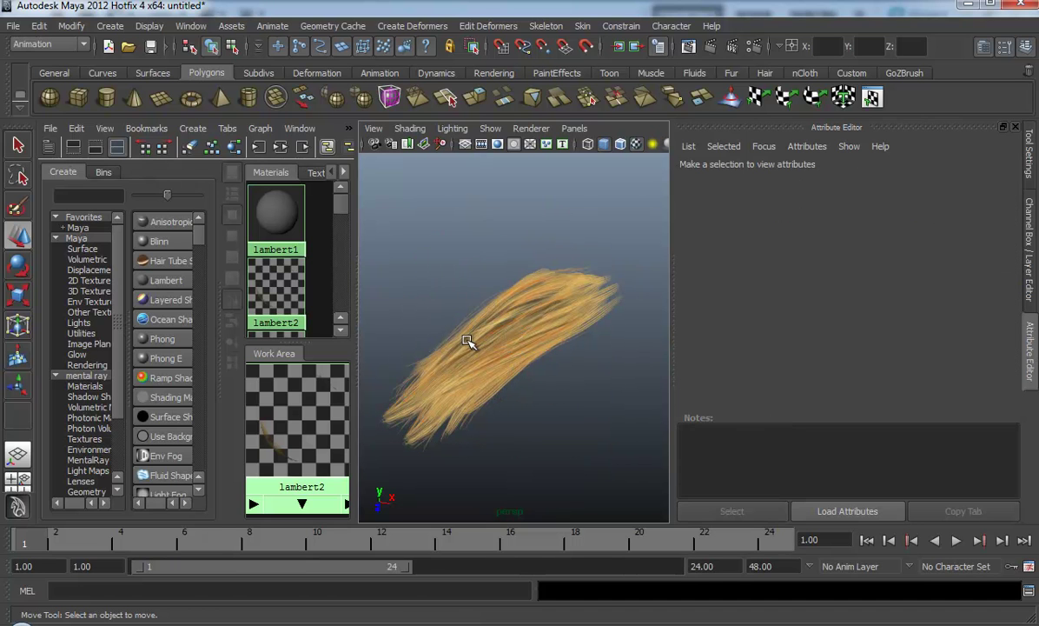
left_click_drag(481, 279, 522, 296)
left_click_drag(428, 316, 434, 276)
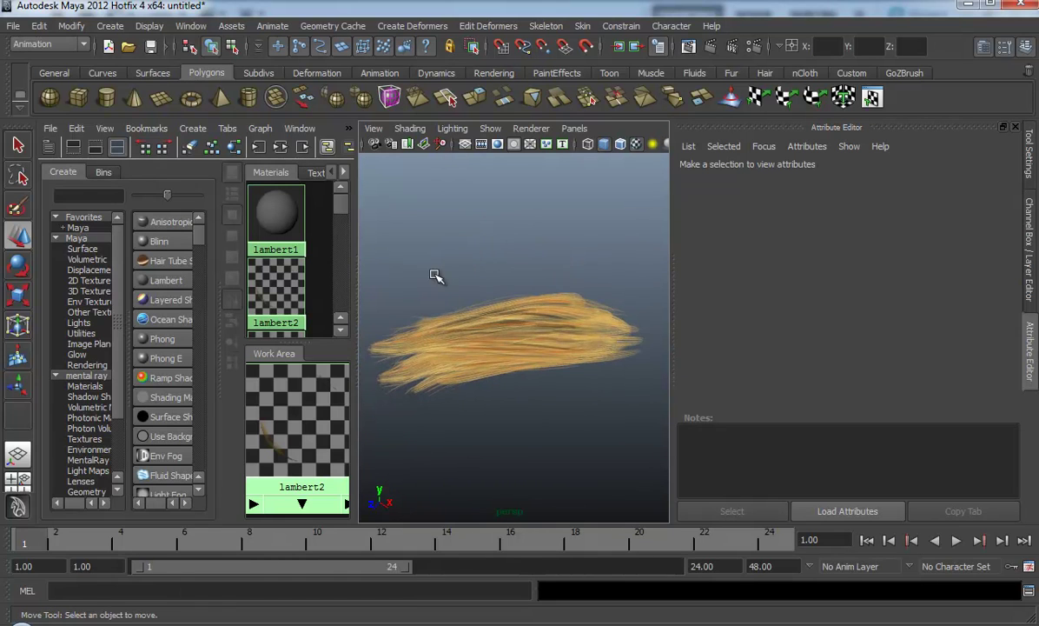